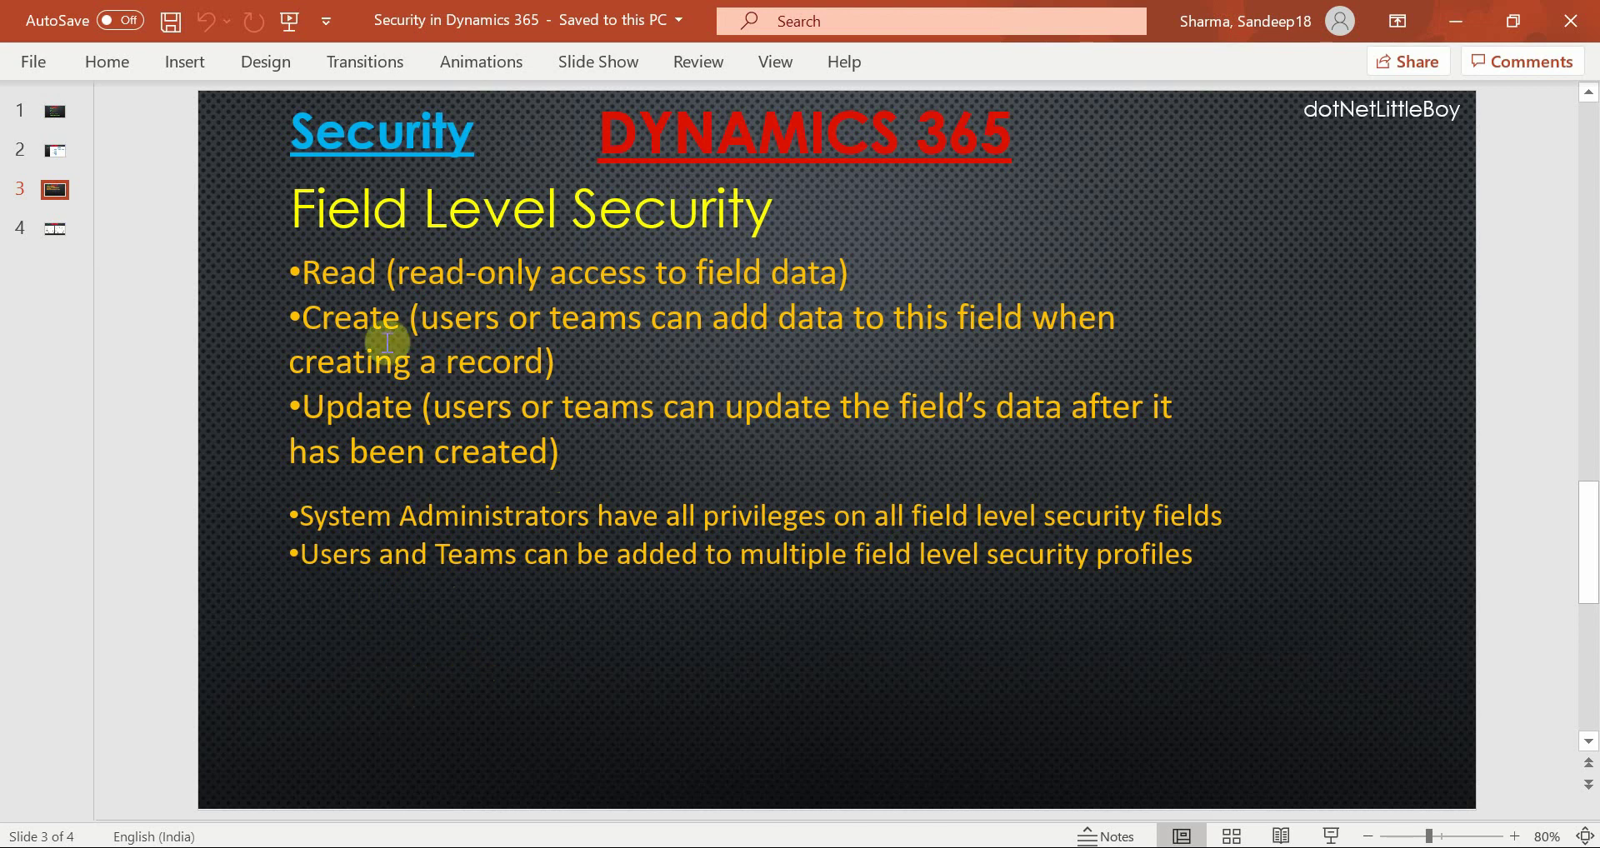
Highlight the Read permission bullet and the administrator and profile bullets on the slide.
left_click(349, 277)
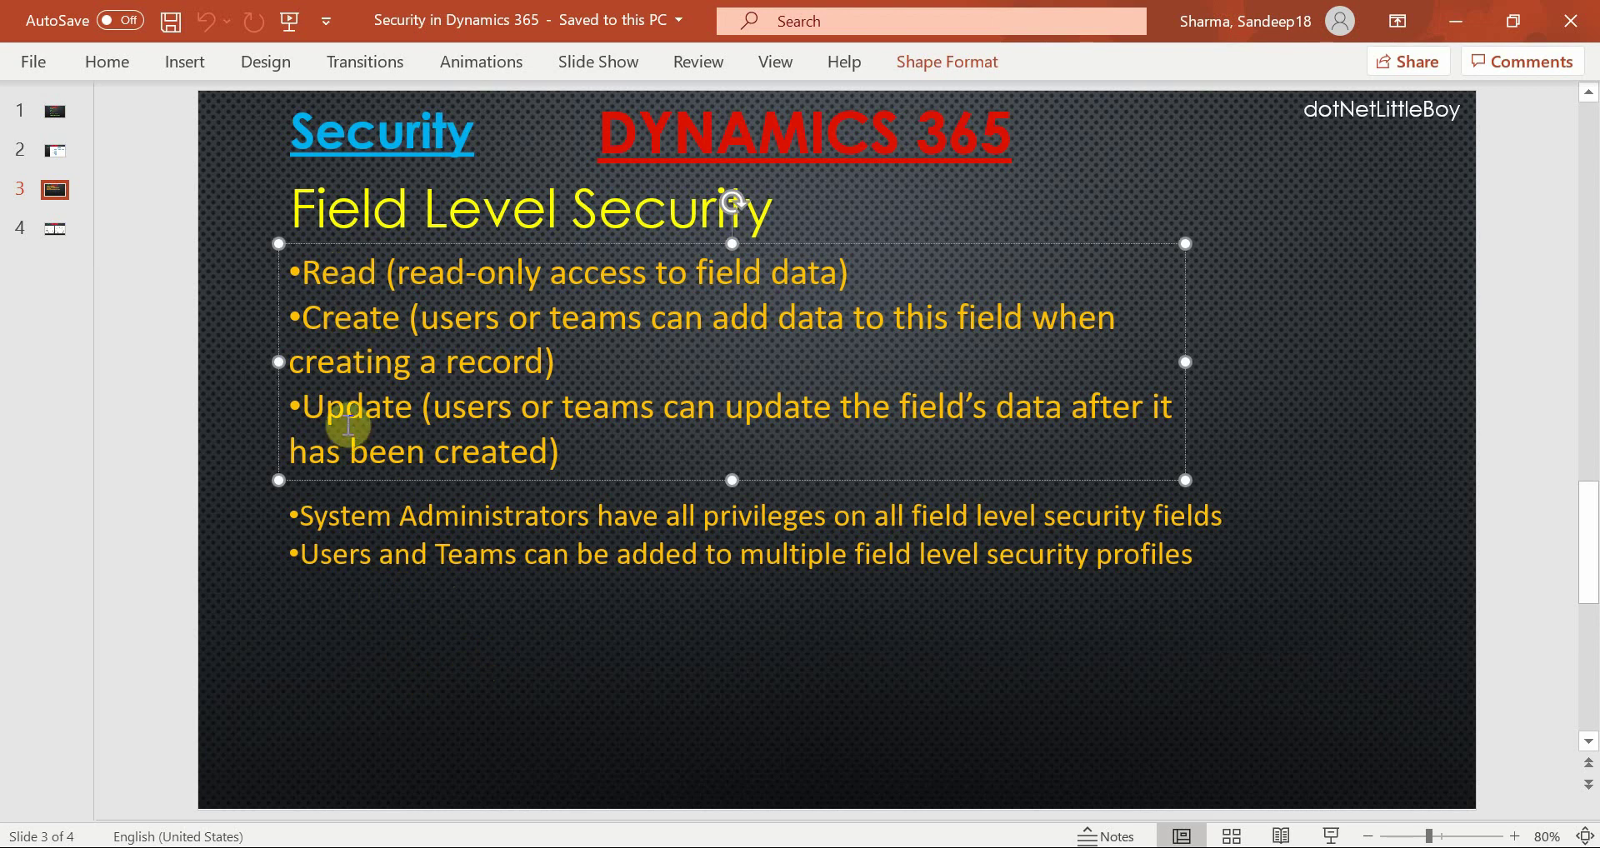
left_click(367, 660)
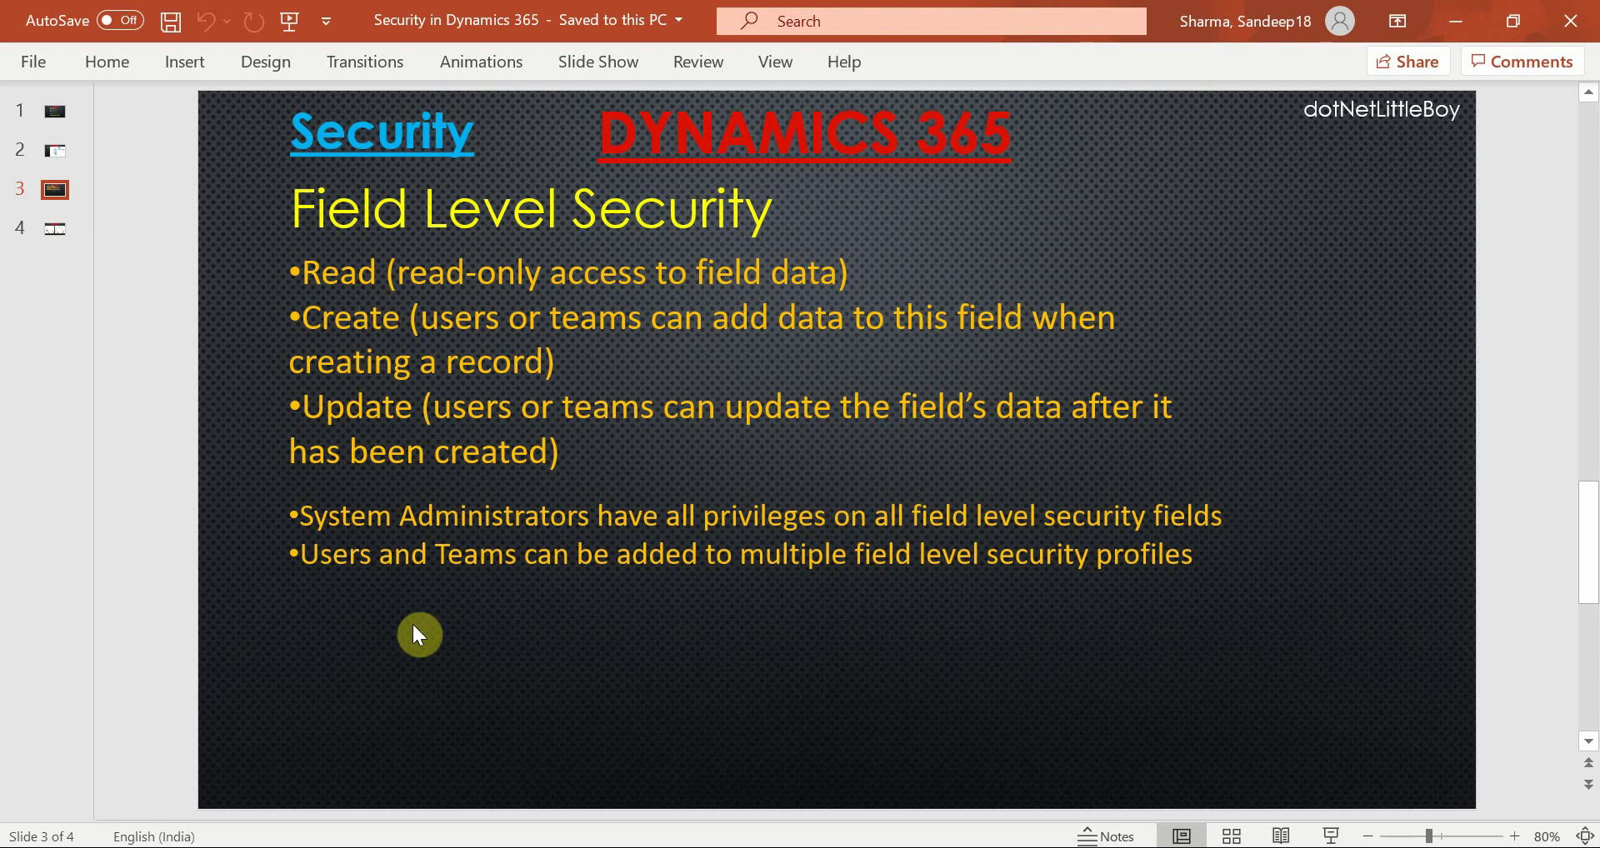
left_click(502, 509)
left_click(467, 659)
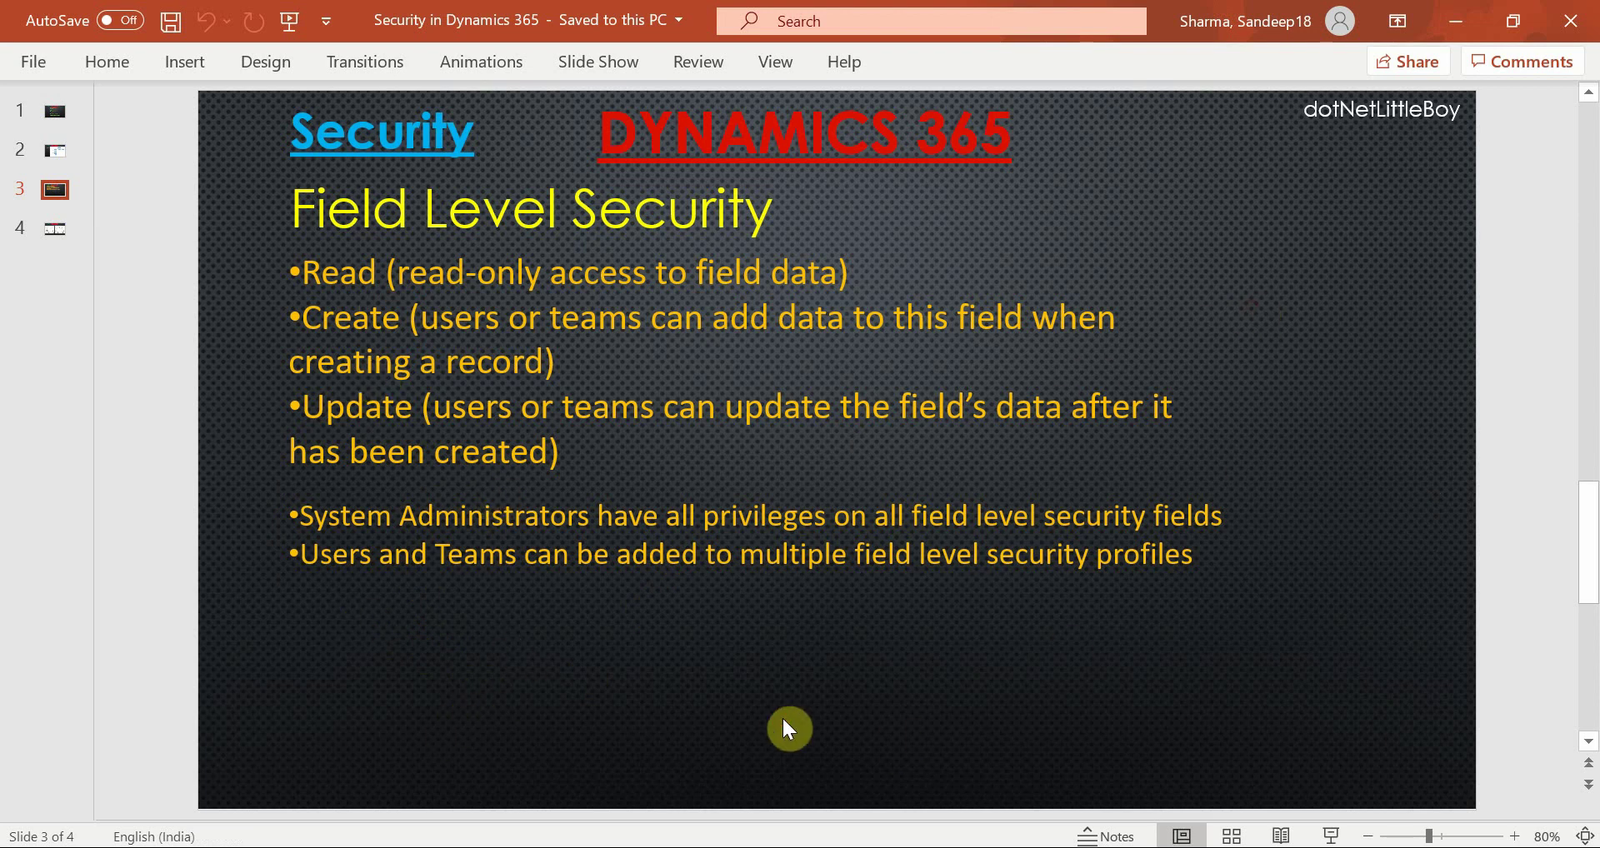
In Security > Field Security Profiles, open the System Administrator profile.
mouse_move(833, 846)
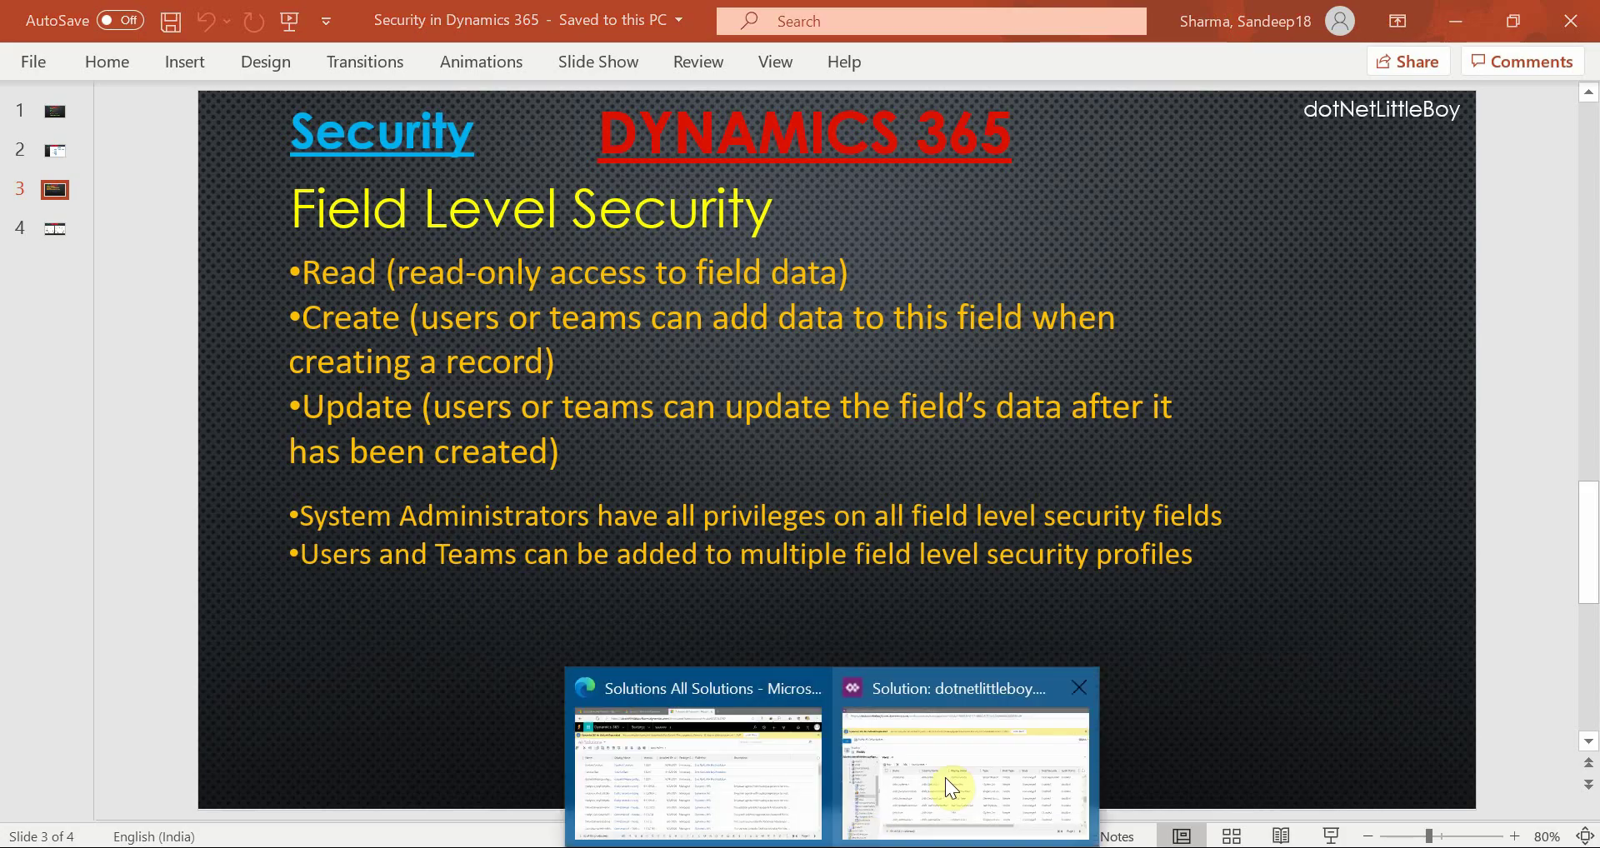
left_click(732, 788)
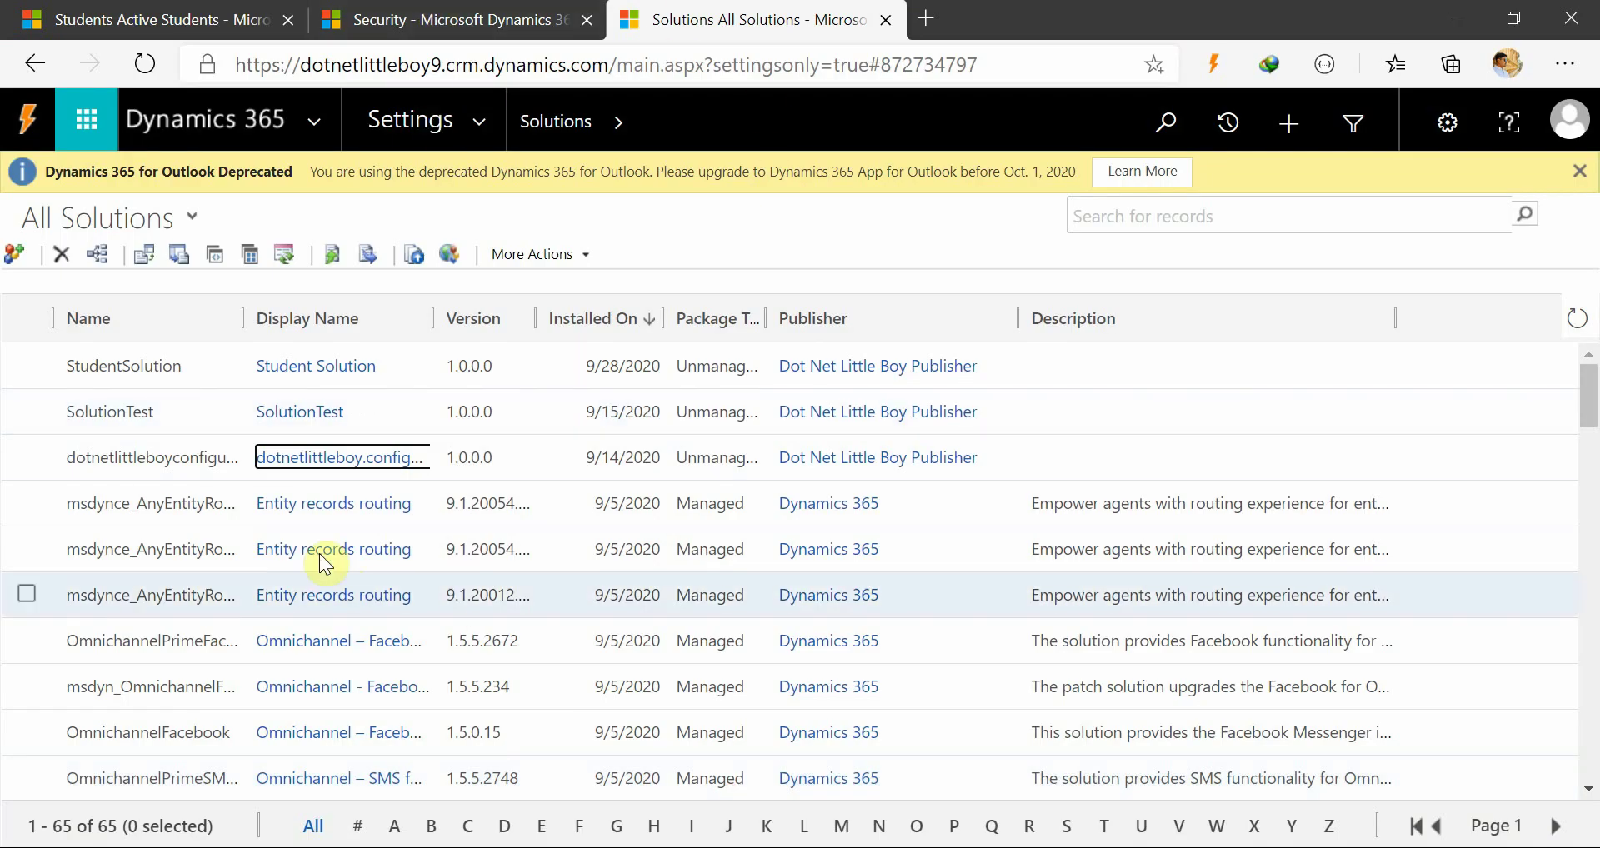
left_click(413, 19)
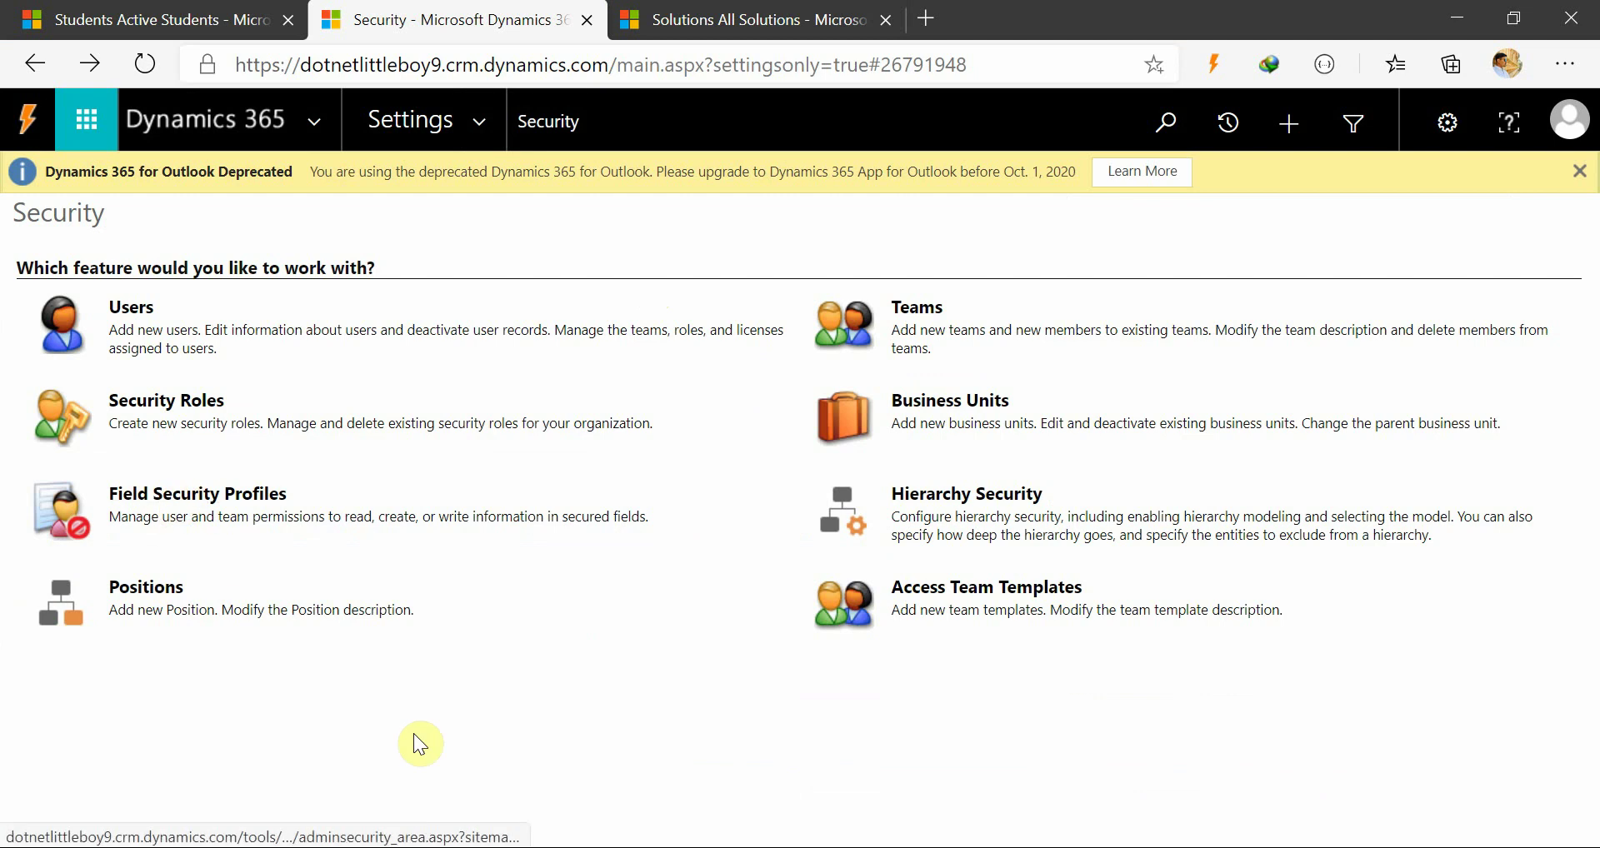
left_click(214, 496)
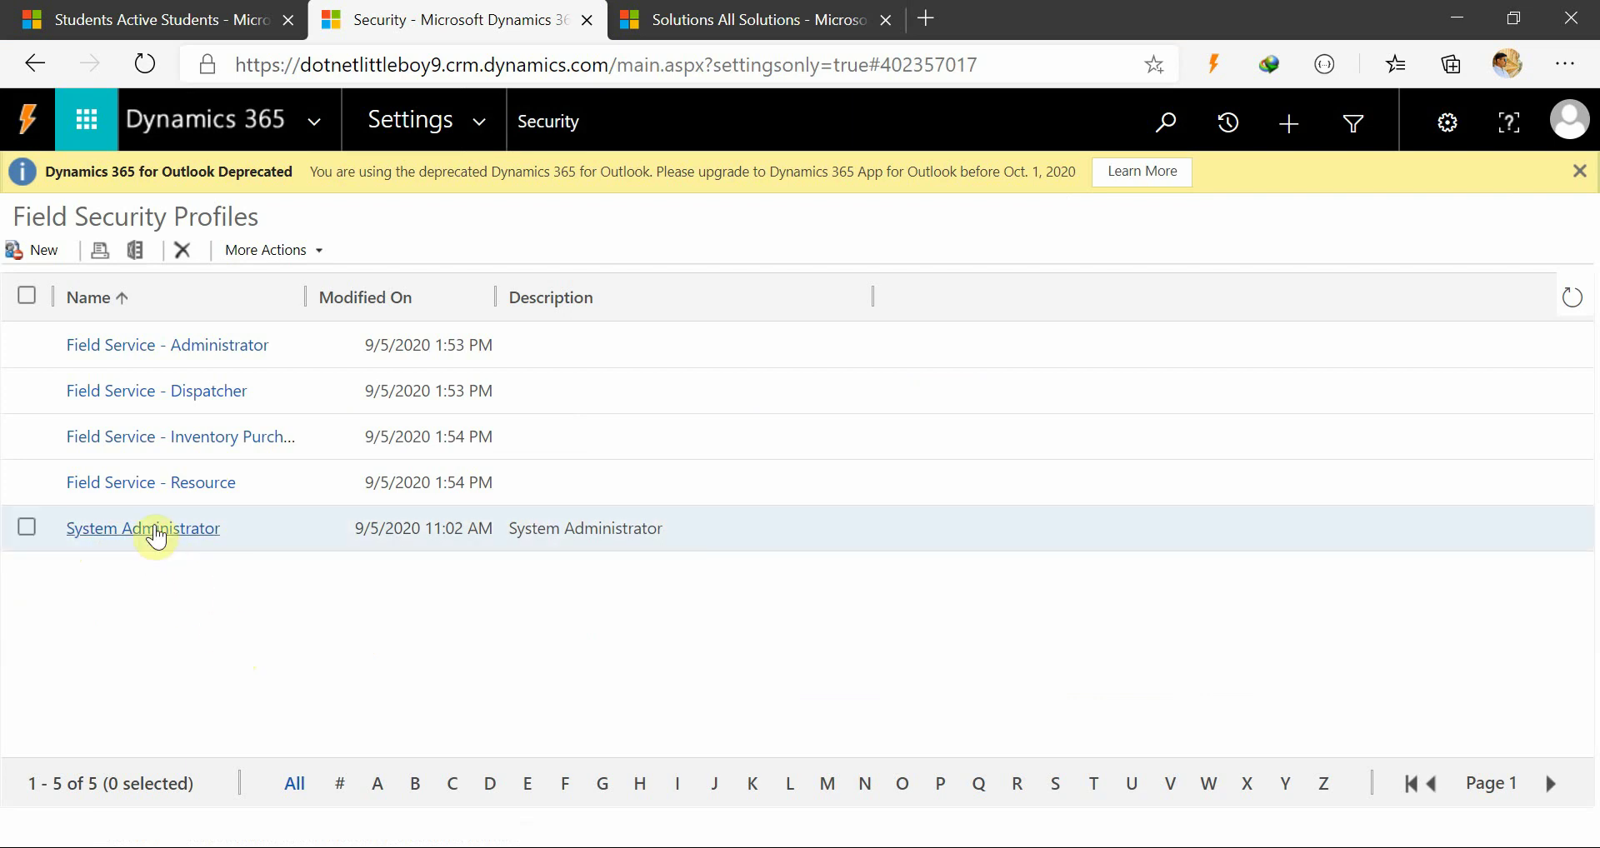
left_click(236, 528)
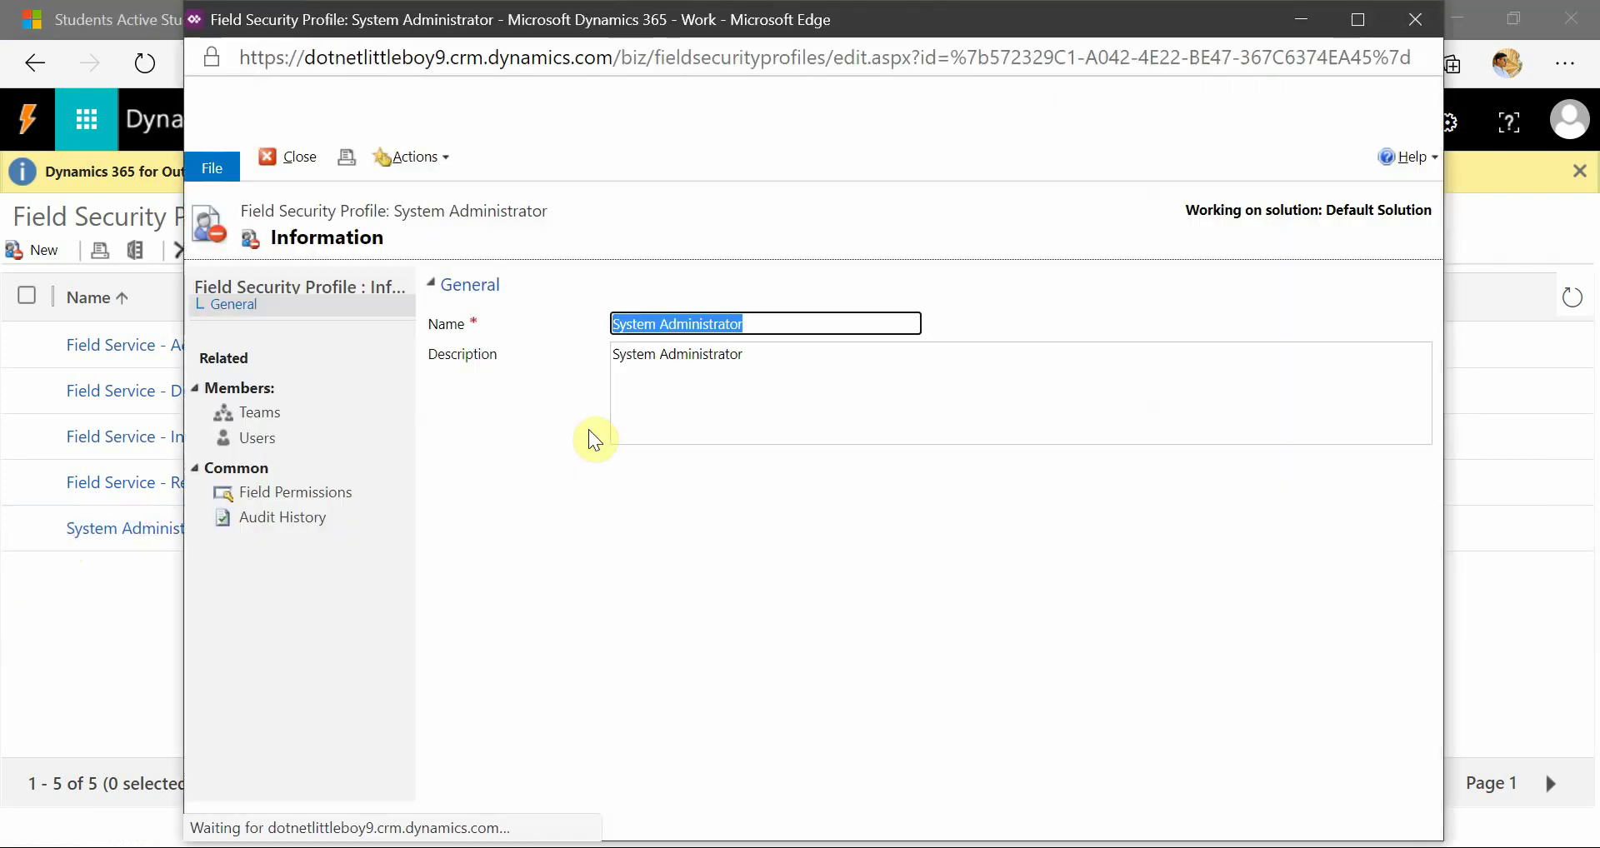
Scroll through the System Administrator profile's field permissions grid, then close the profile window.
left_click(279, 500)
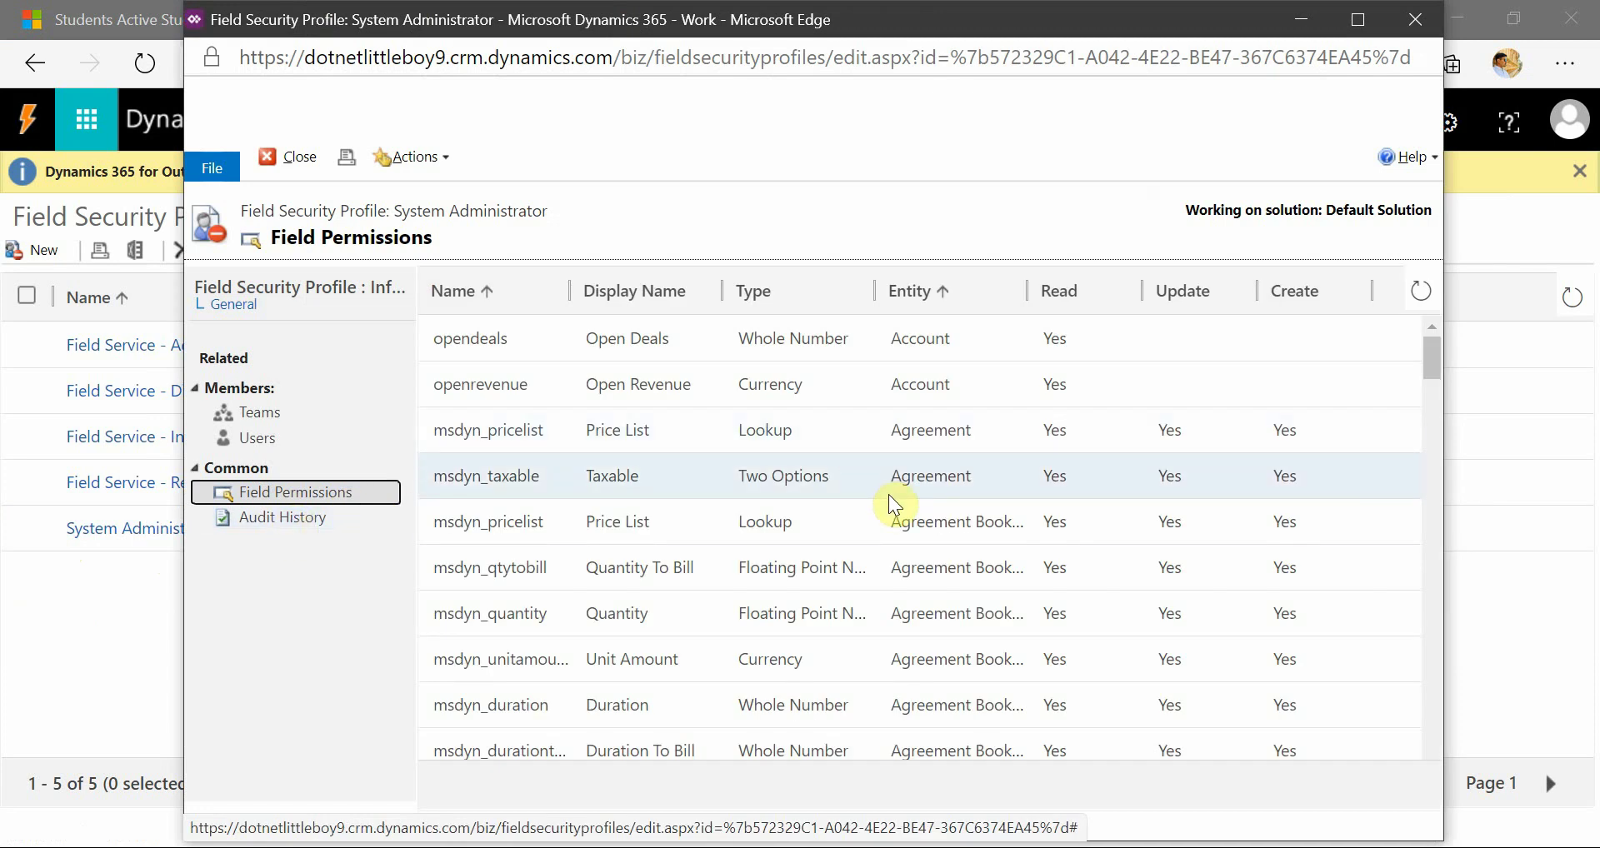
scroll(893, 505, "down", 10)
scroll(908, 523, "down", 8)
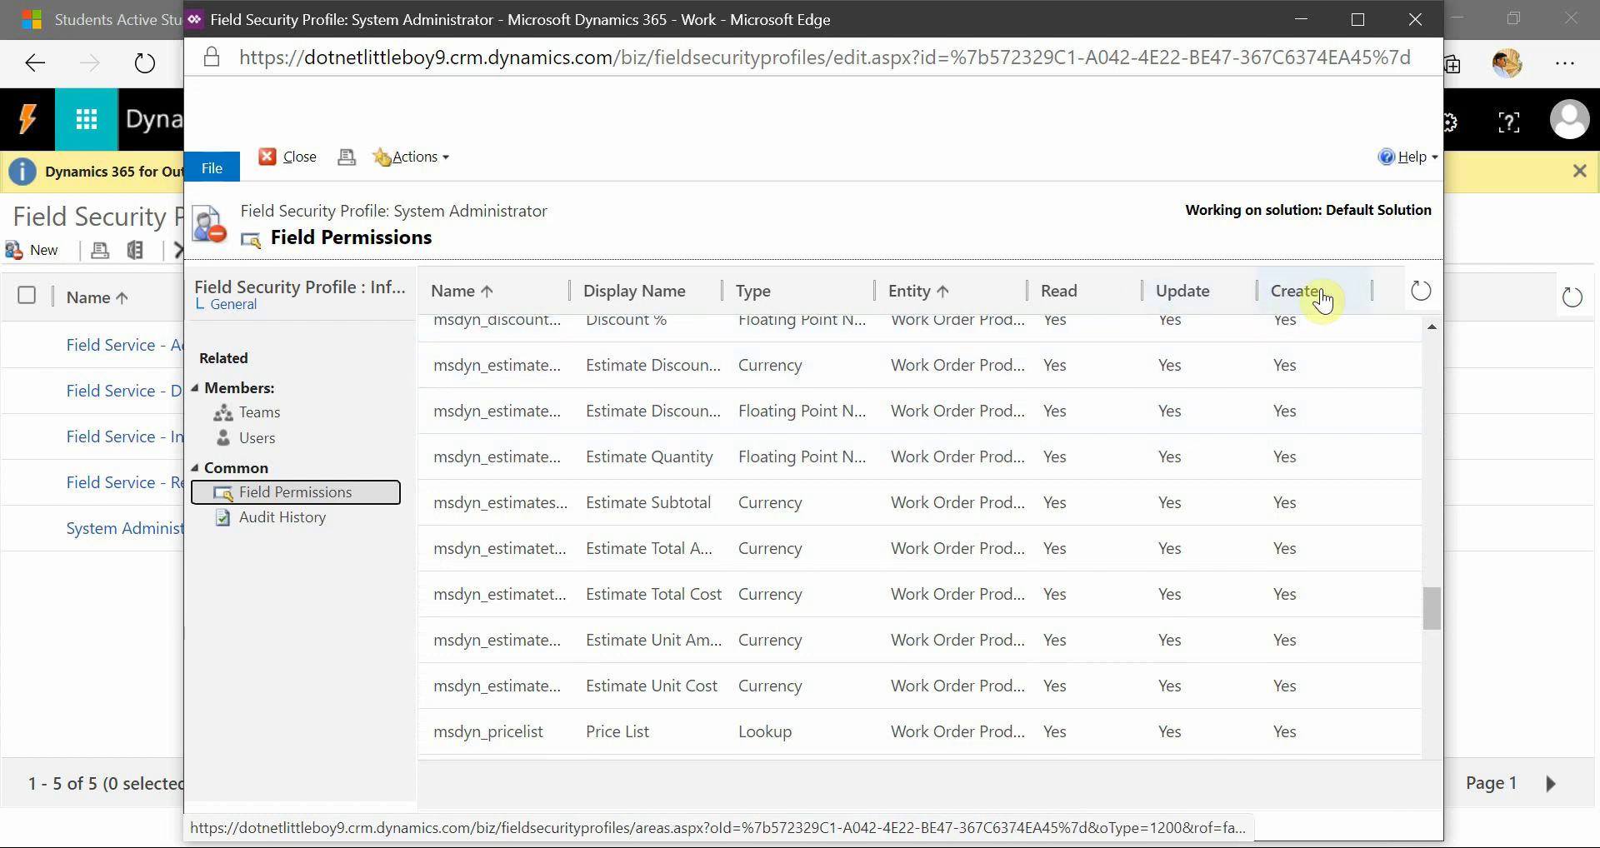
scroll(1107, 578, "down", 6)
scroll(1105, 575, "up", 8)
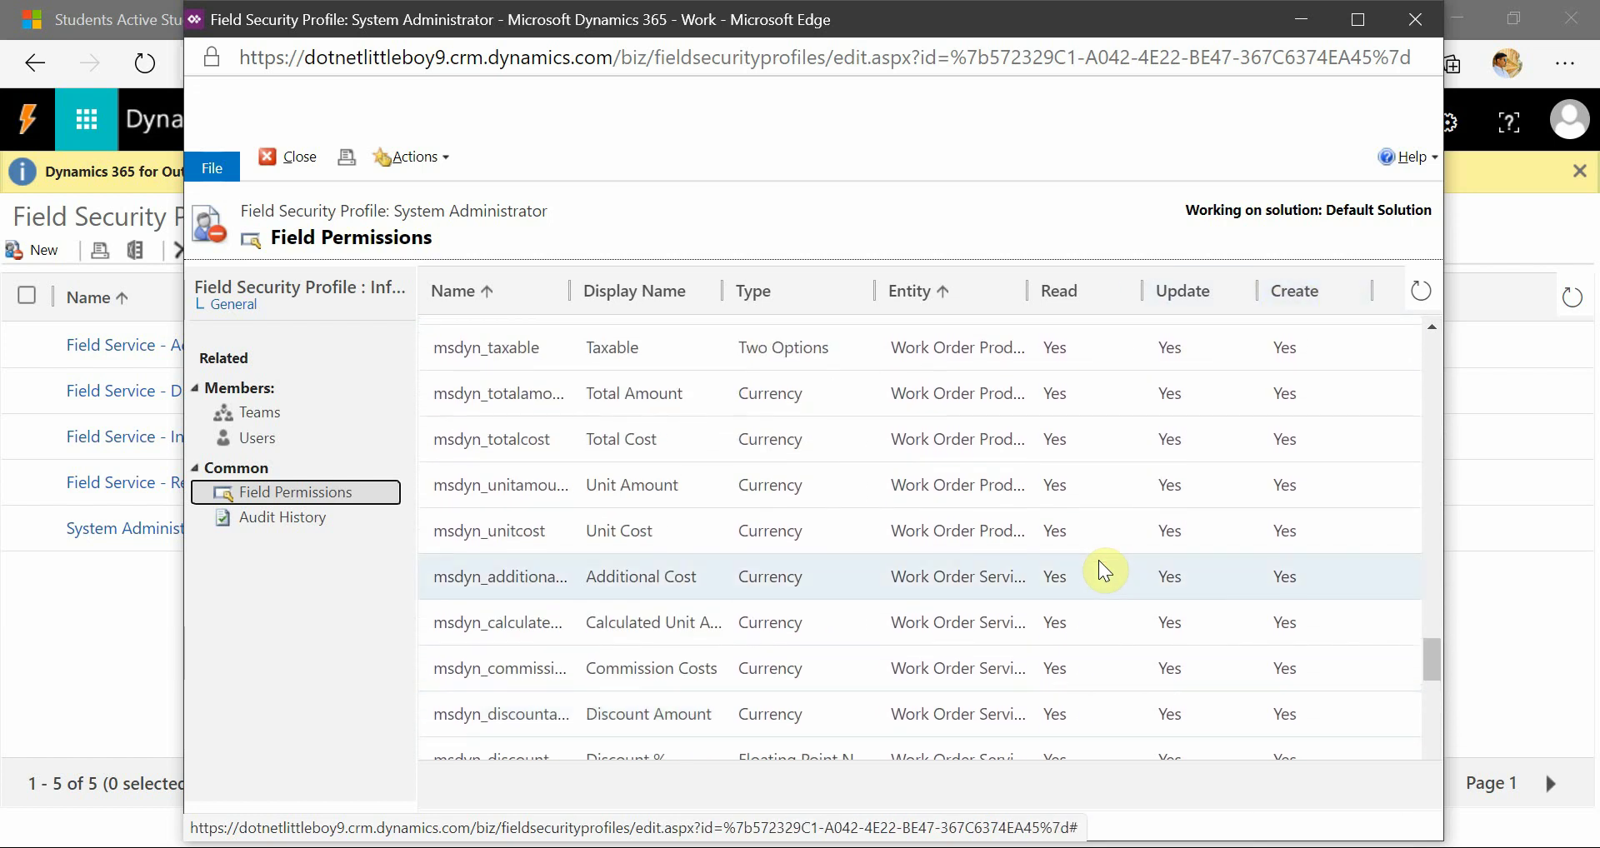
scroll(1098, 560, "down", 7)
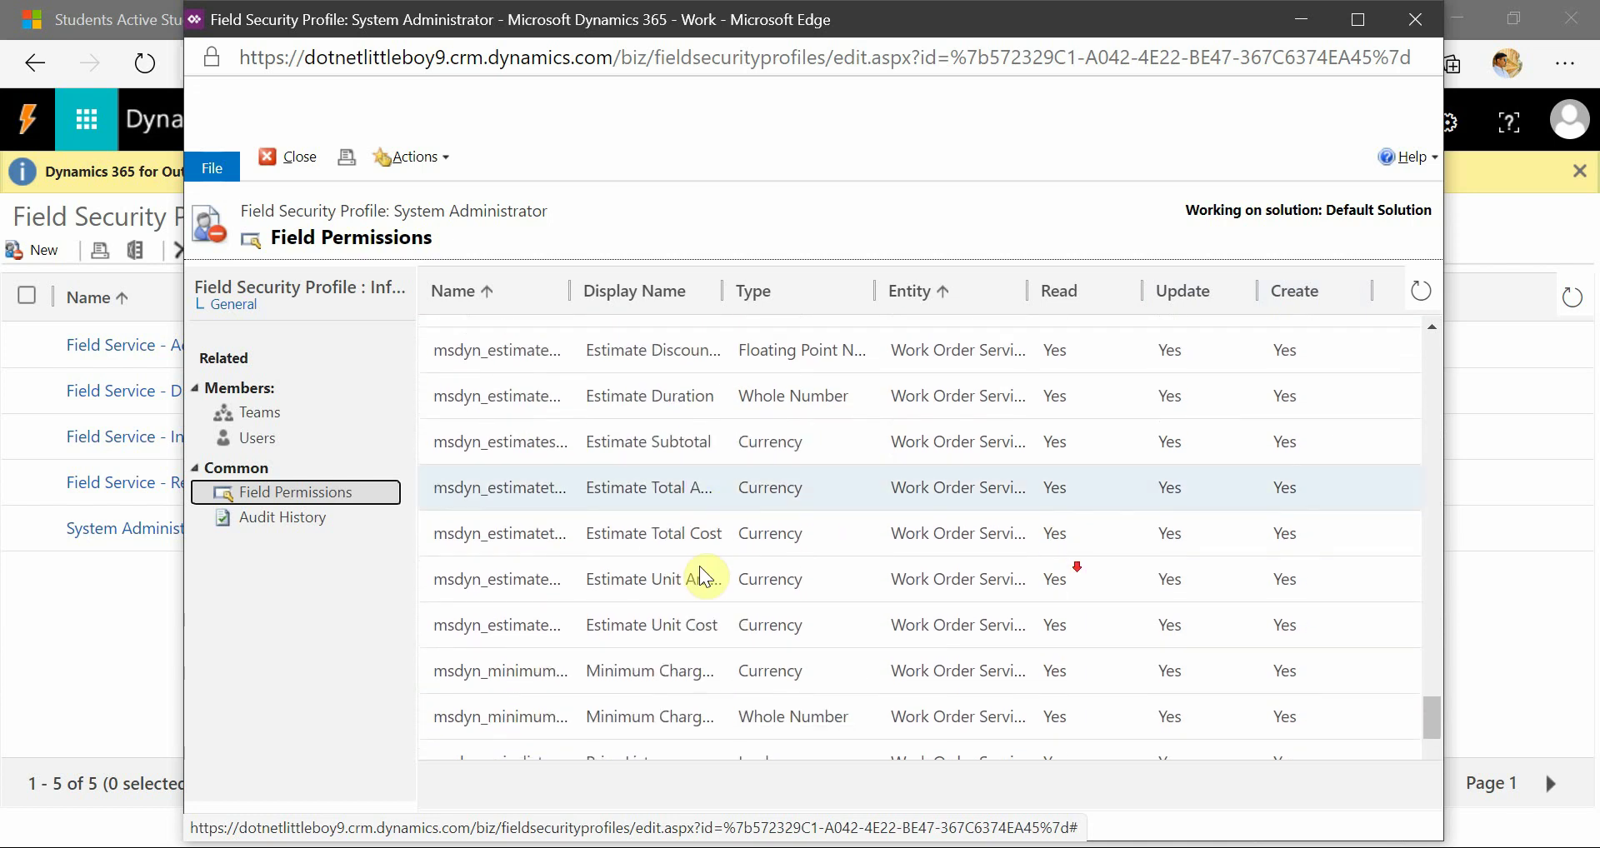
scroll(858, 631, "down", 4)
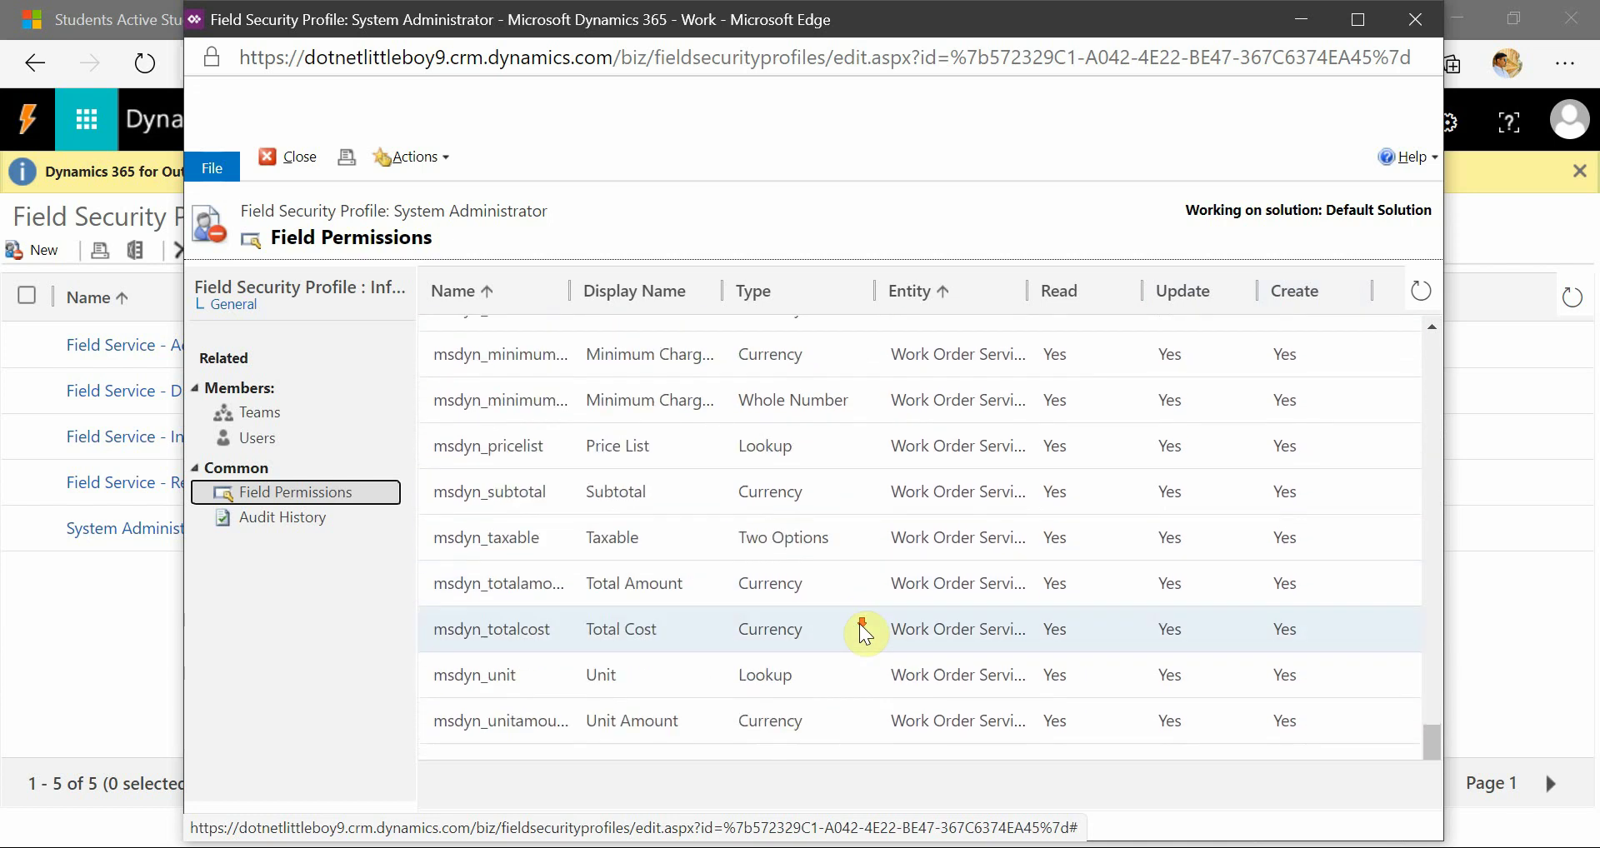
left_click(1417, 34)
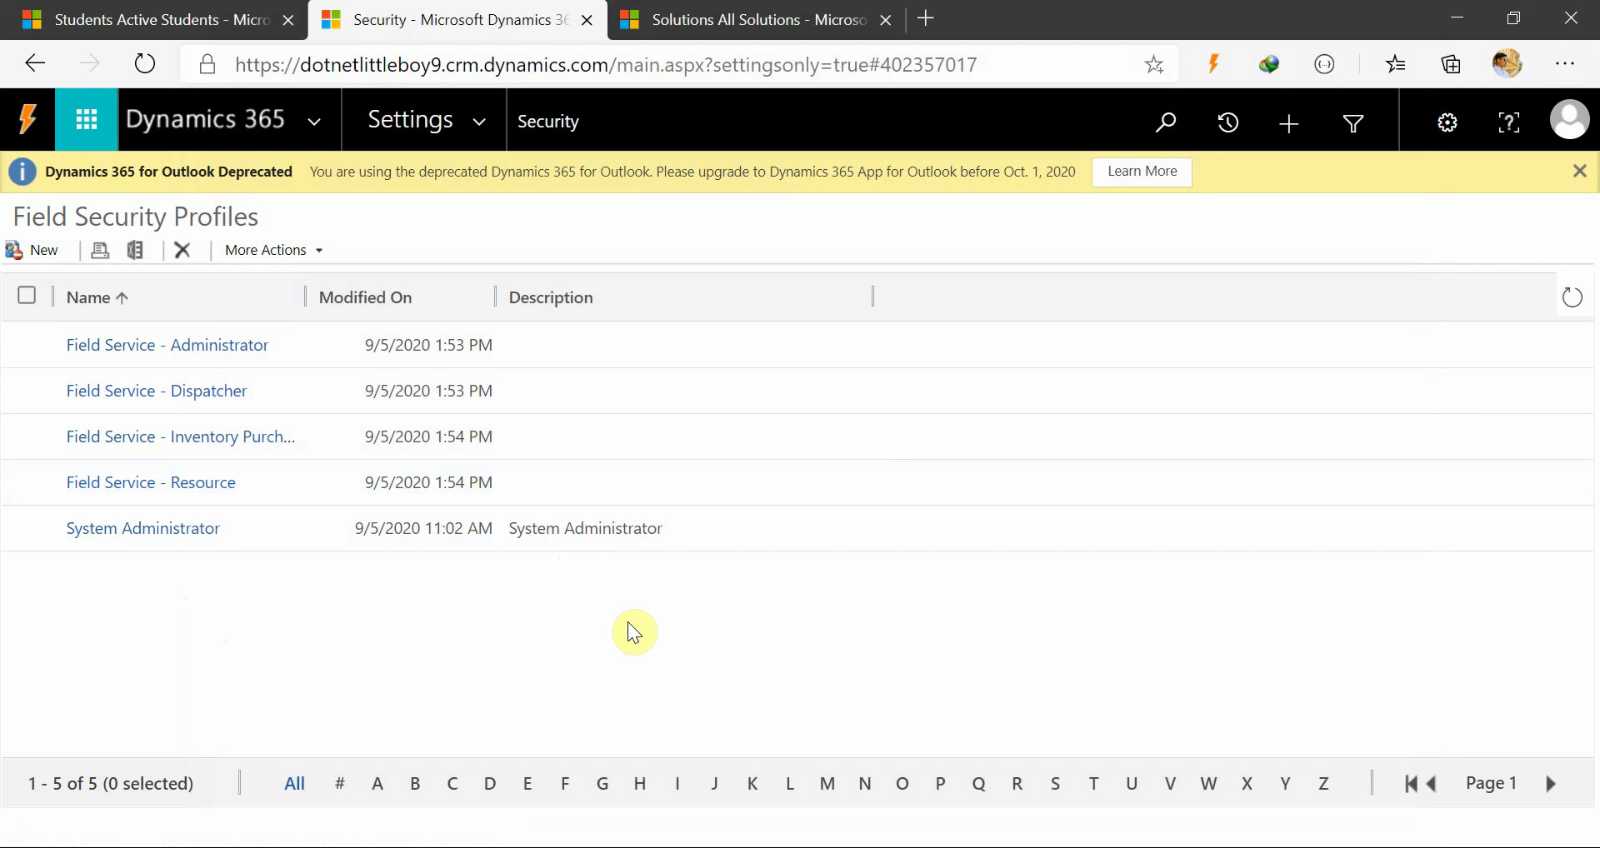
left_click(831, 846)
Tick the Student fields Option Set, Passport Number, Decimal Type and Test Two Option Set in the solution.
left_click(917, 801)
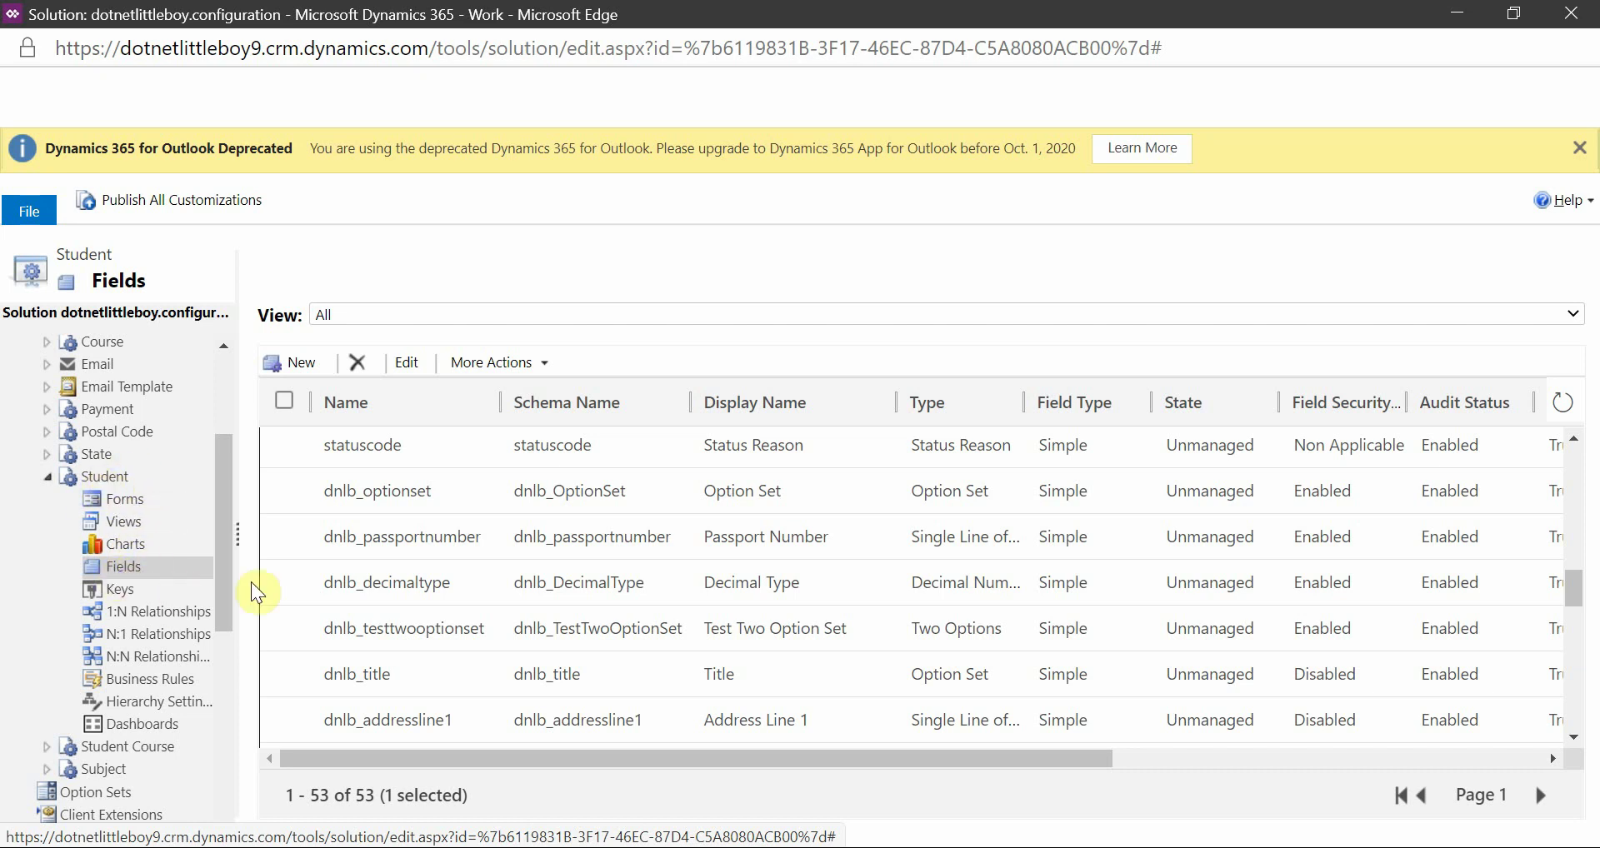
scroll(1166, 584, "up", 2)
scroll(1187, 575, "down", 1)
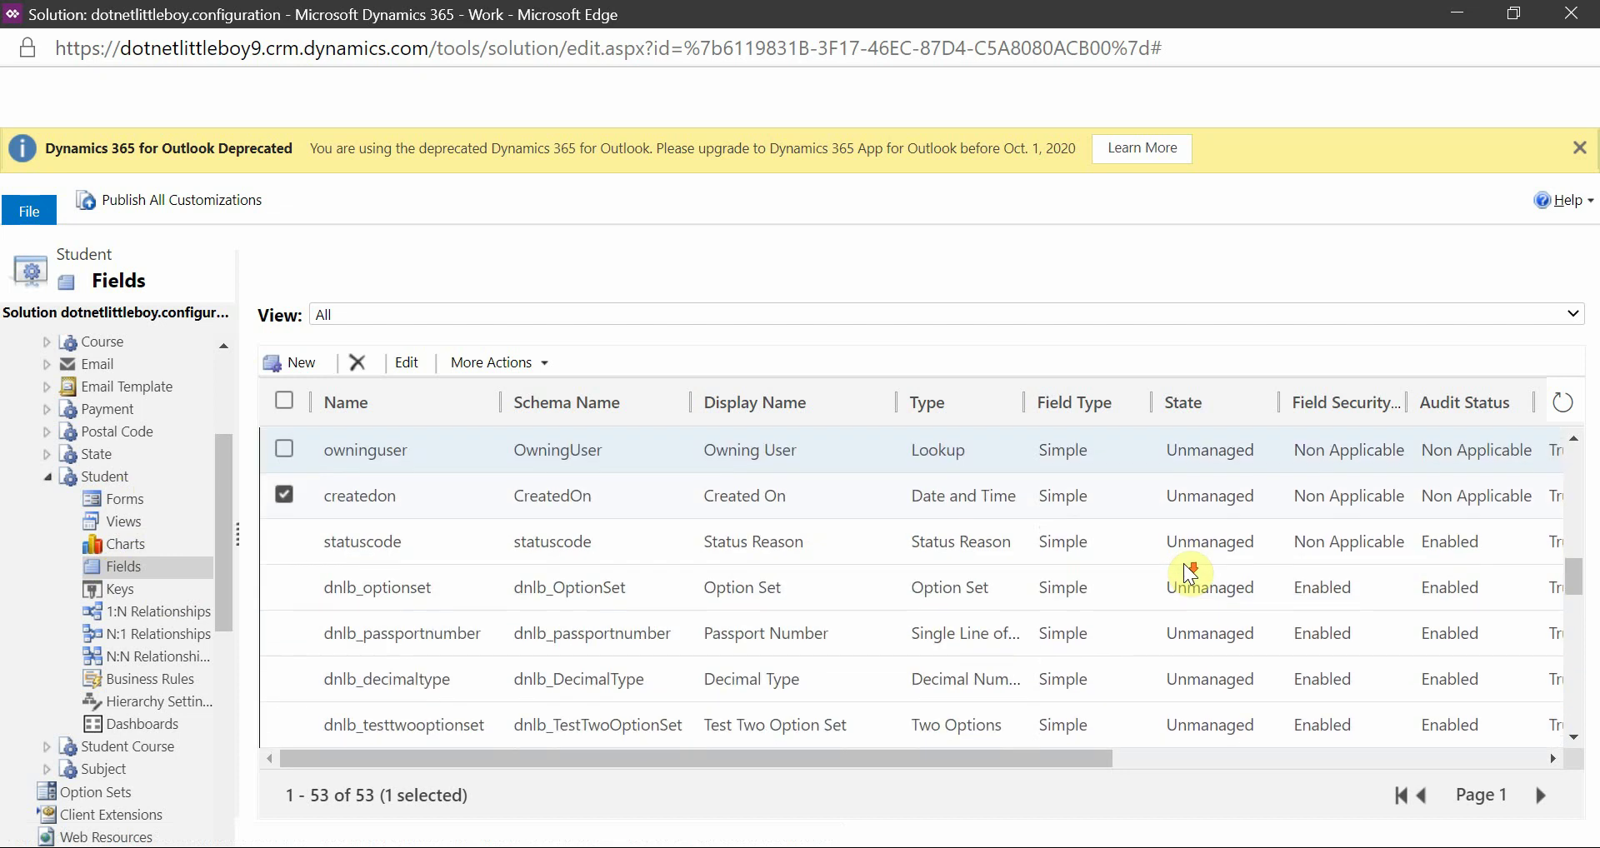
scroll(1303, 628, "down", 2)
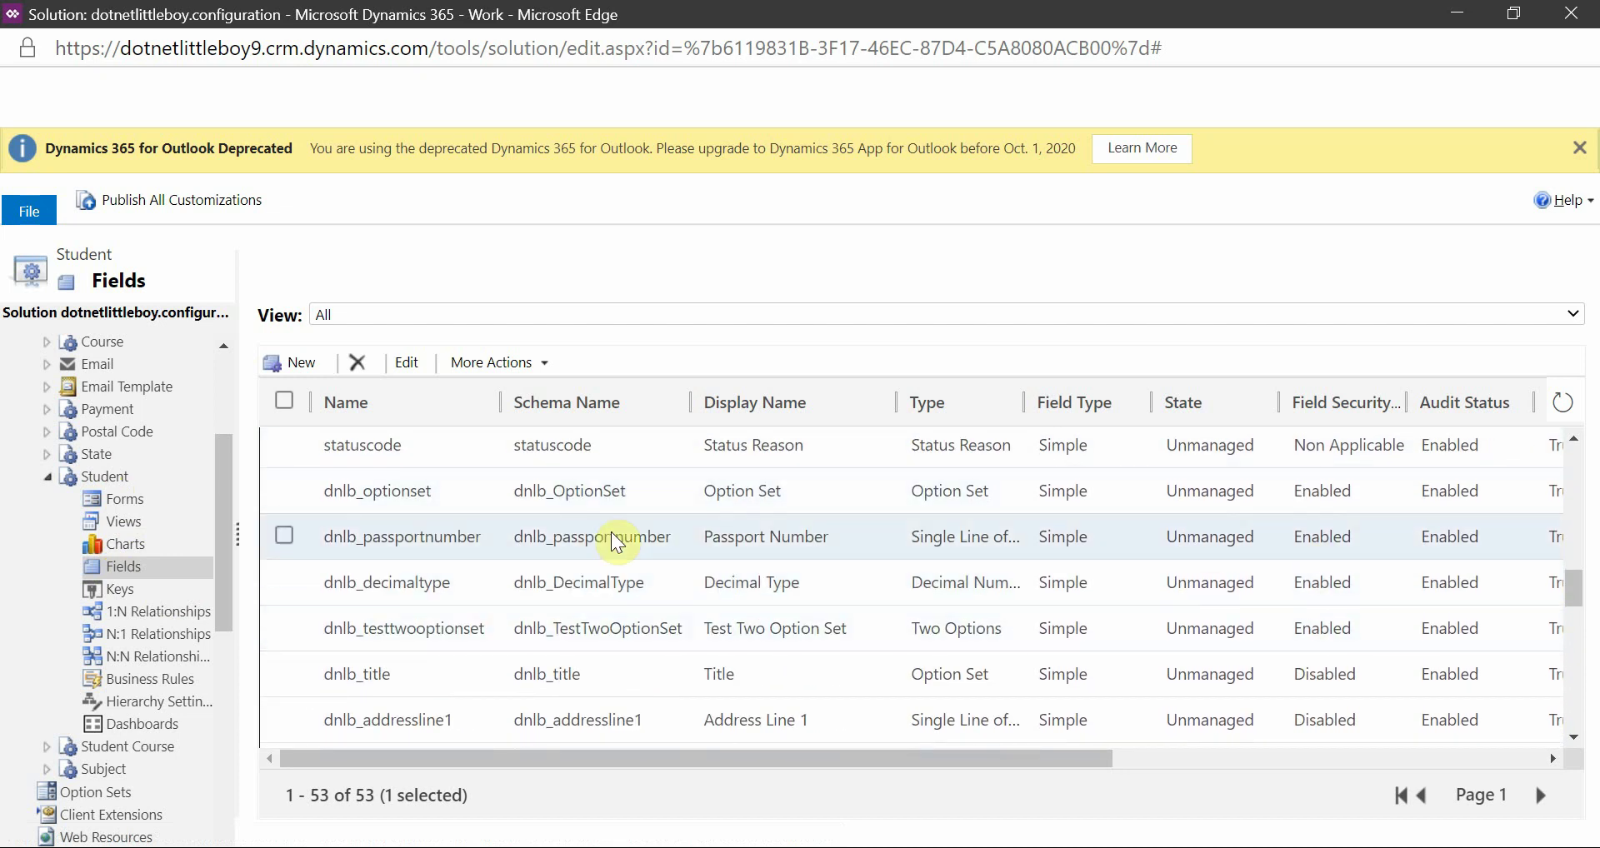
left_click(284, 491)
left_click(284, 537)
left_click(284, 583)
left_click(285, 628)
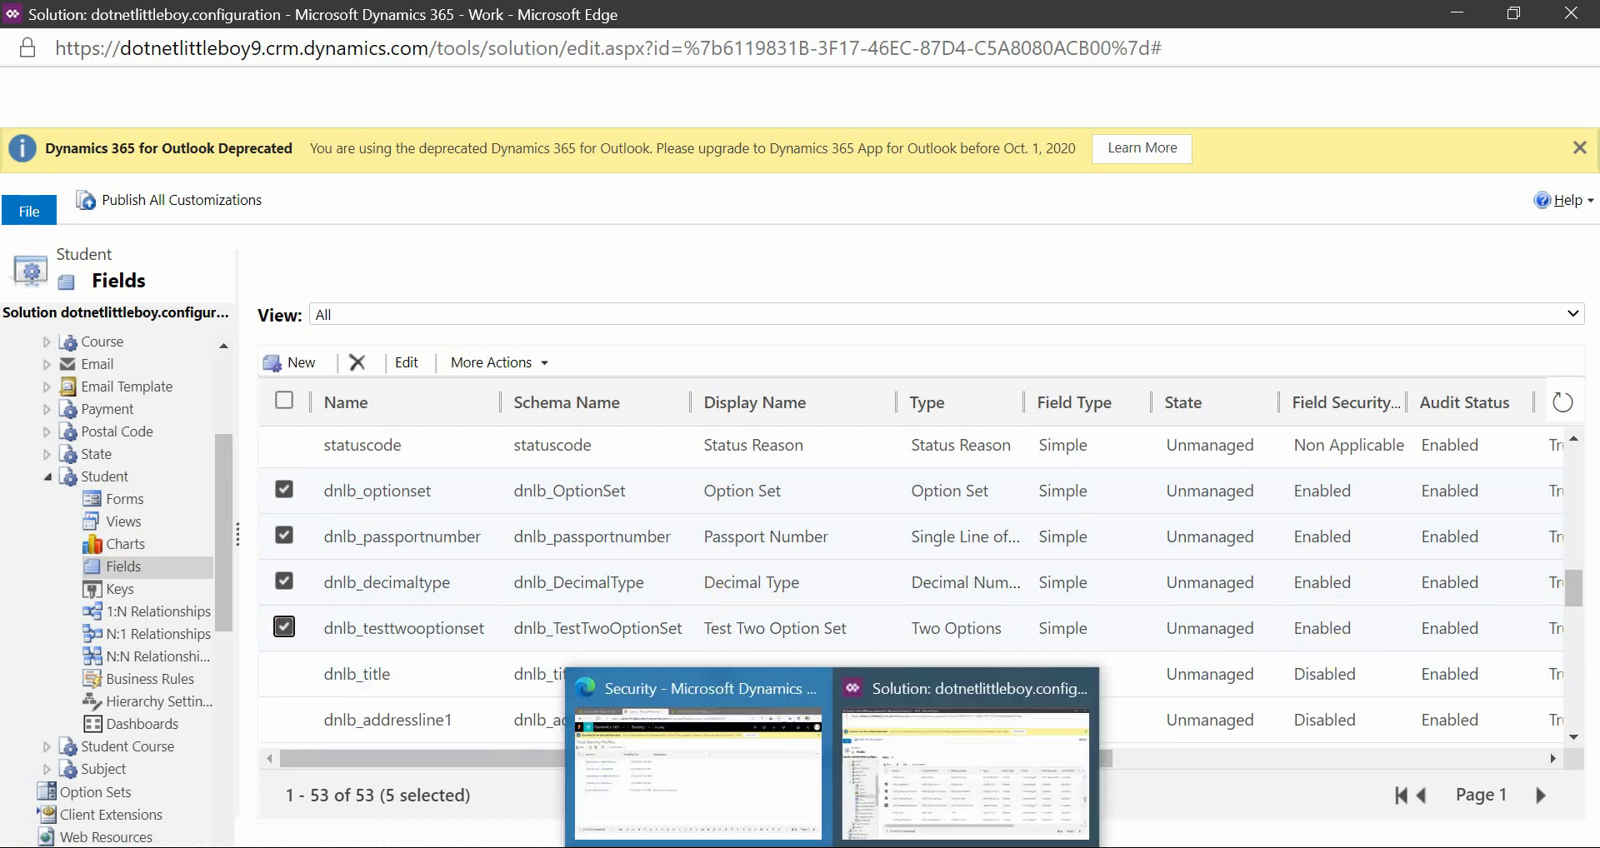
left_click(690, 763)
Open the first Active Students record and check which account is signed in.
left_click(177, 16)
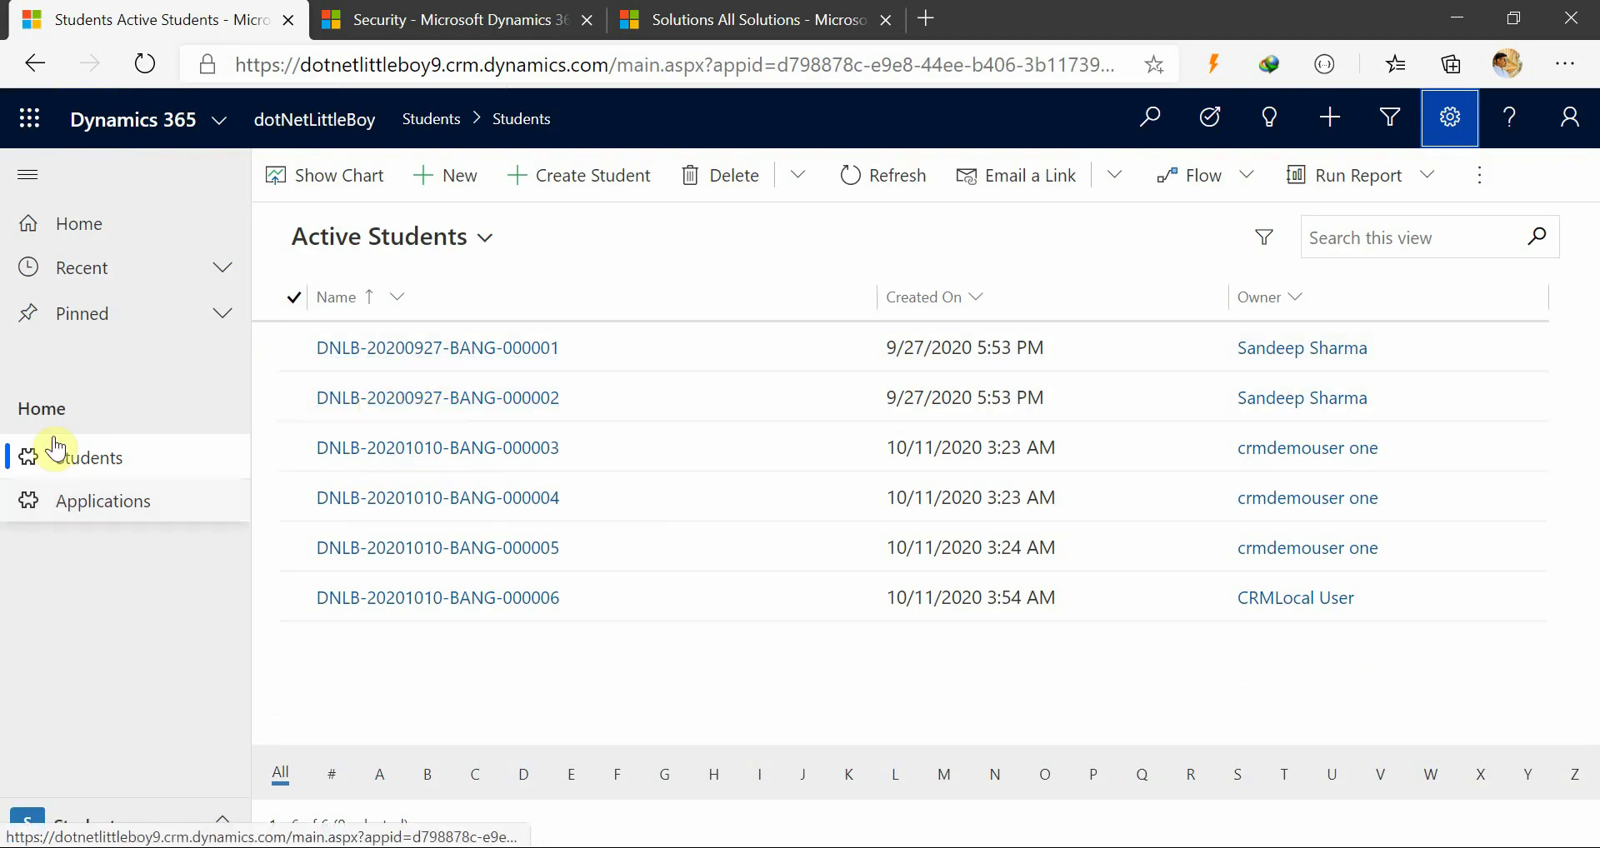
left_click(520, 350)
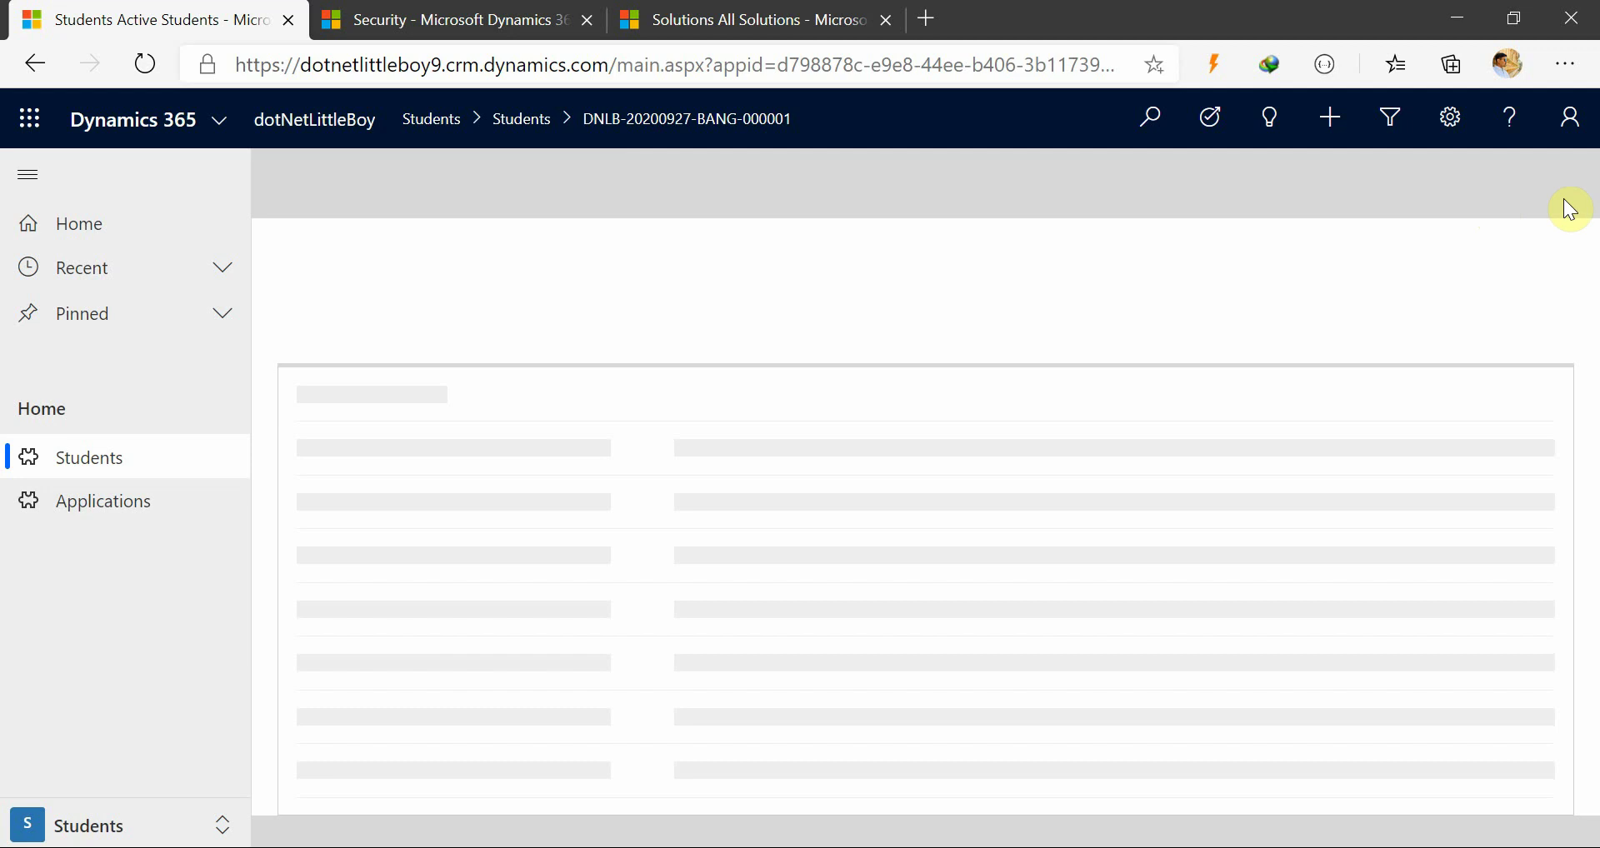
left_click(1572, 121)
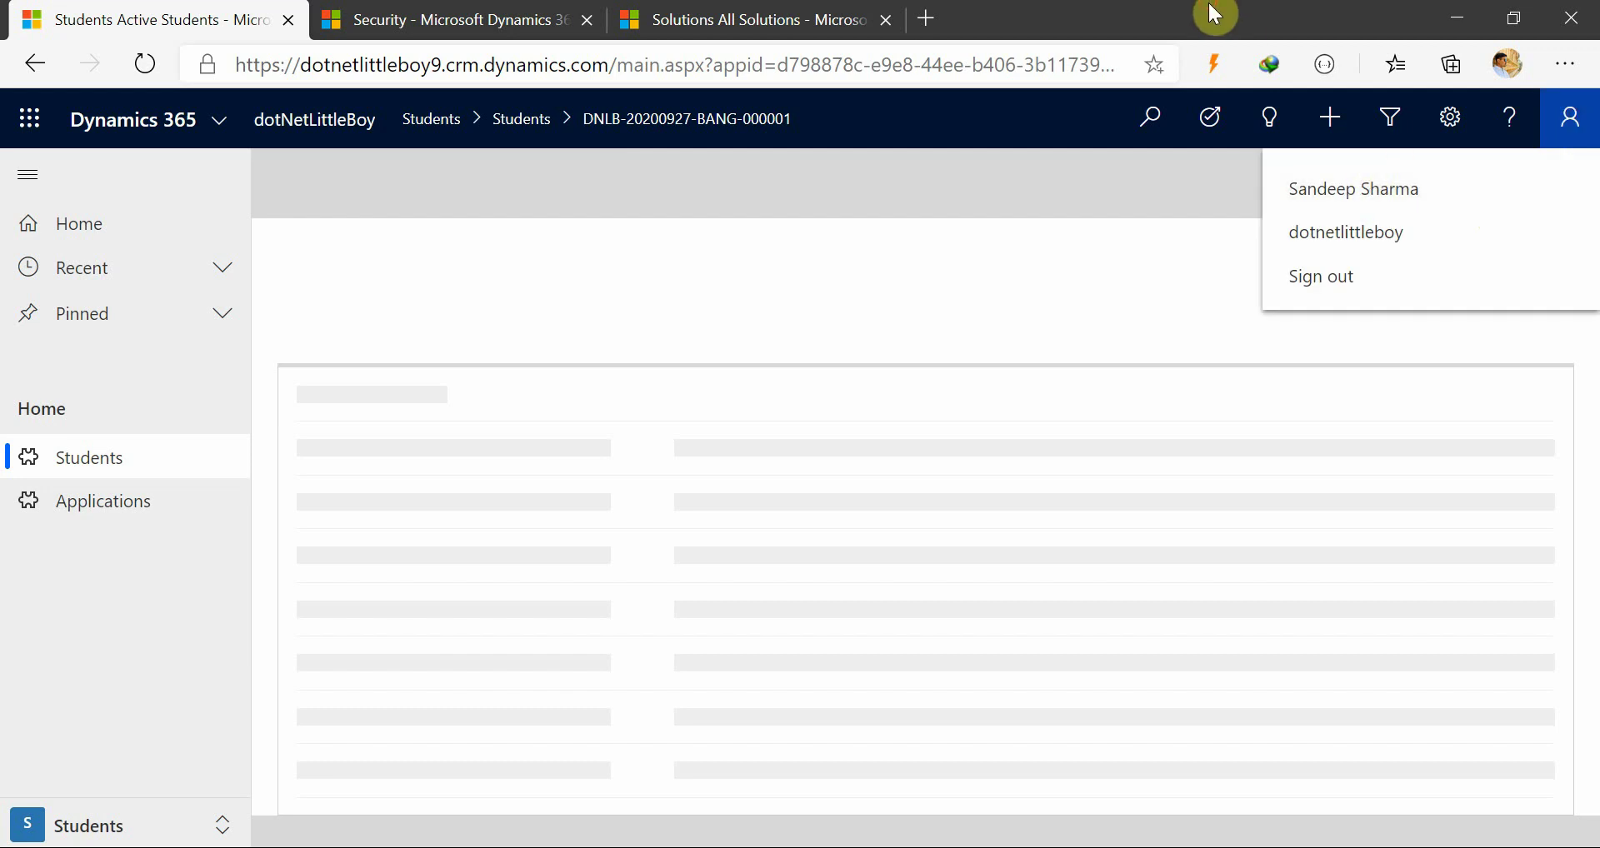
left_click(902, 250)
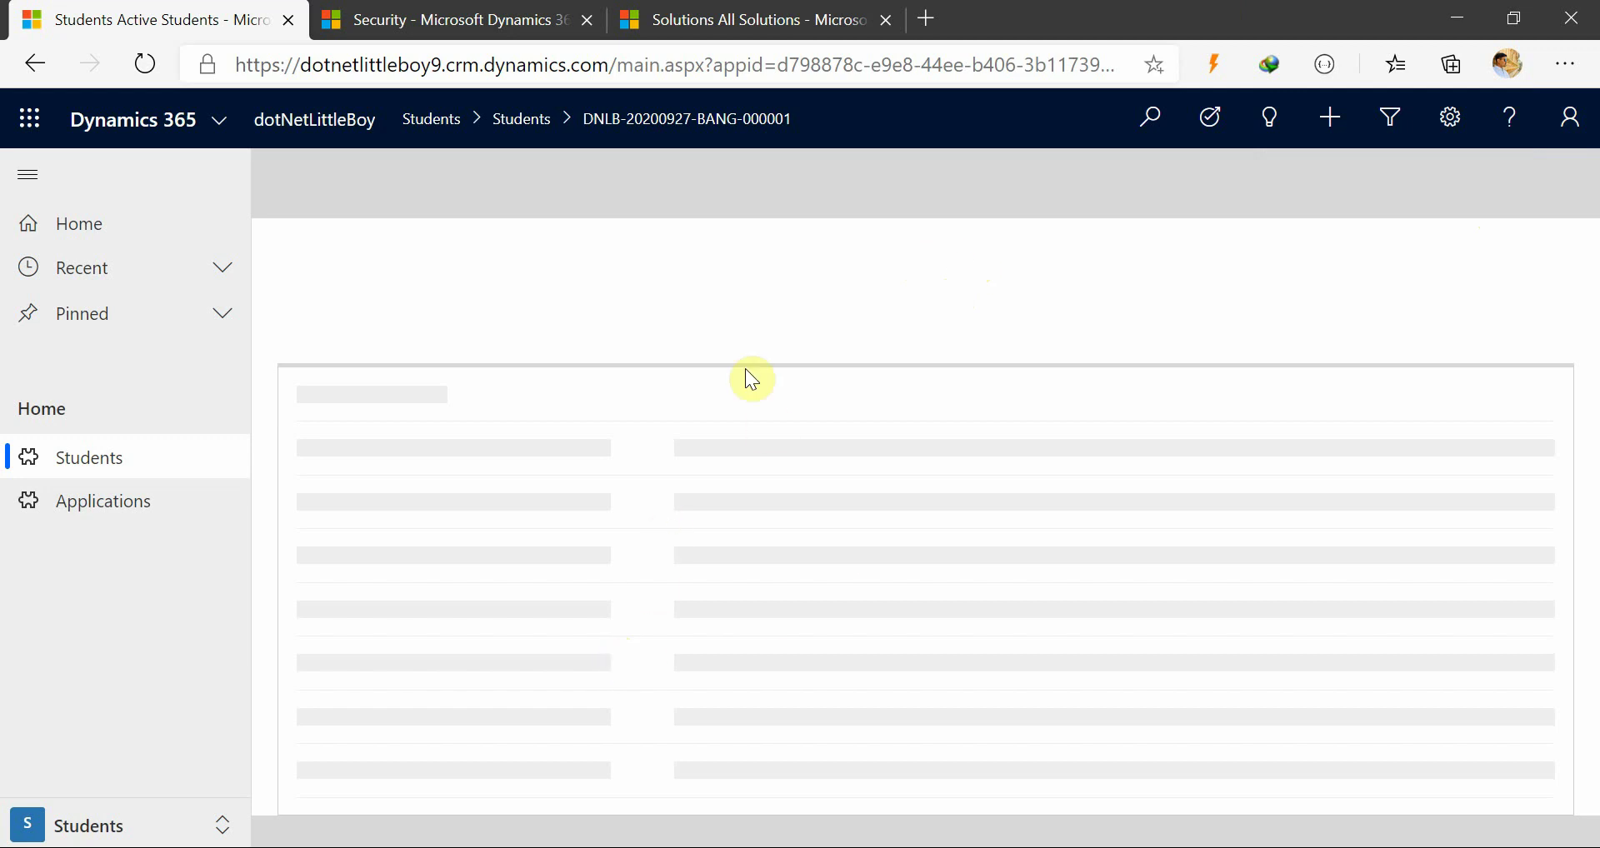
Show the Option Set, Decimal Type, Passport Number and Test Two Option Set values are visible and editable.
scroll(829, 444, "down", 7)
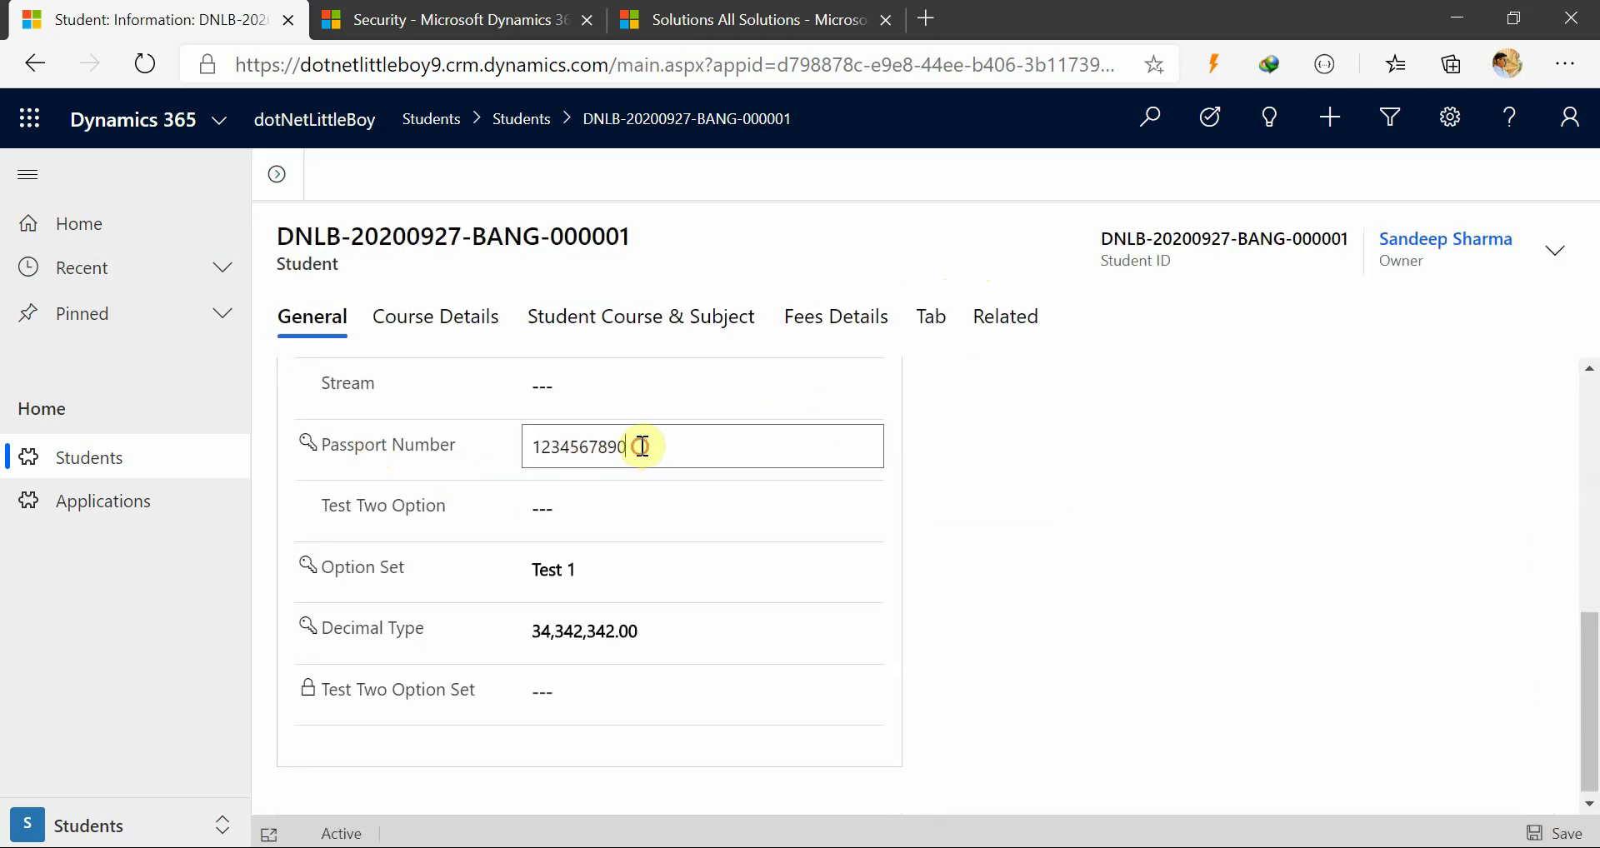
left_click(589, 570)
left_click(597, 632)
left_click(660, 617)
left_click(971, 632)
left_click(660, 446)
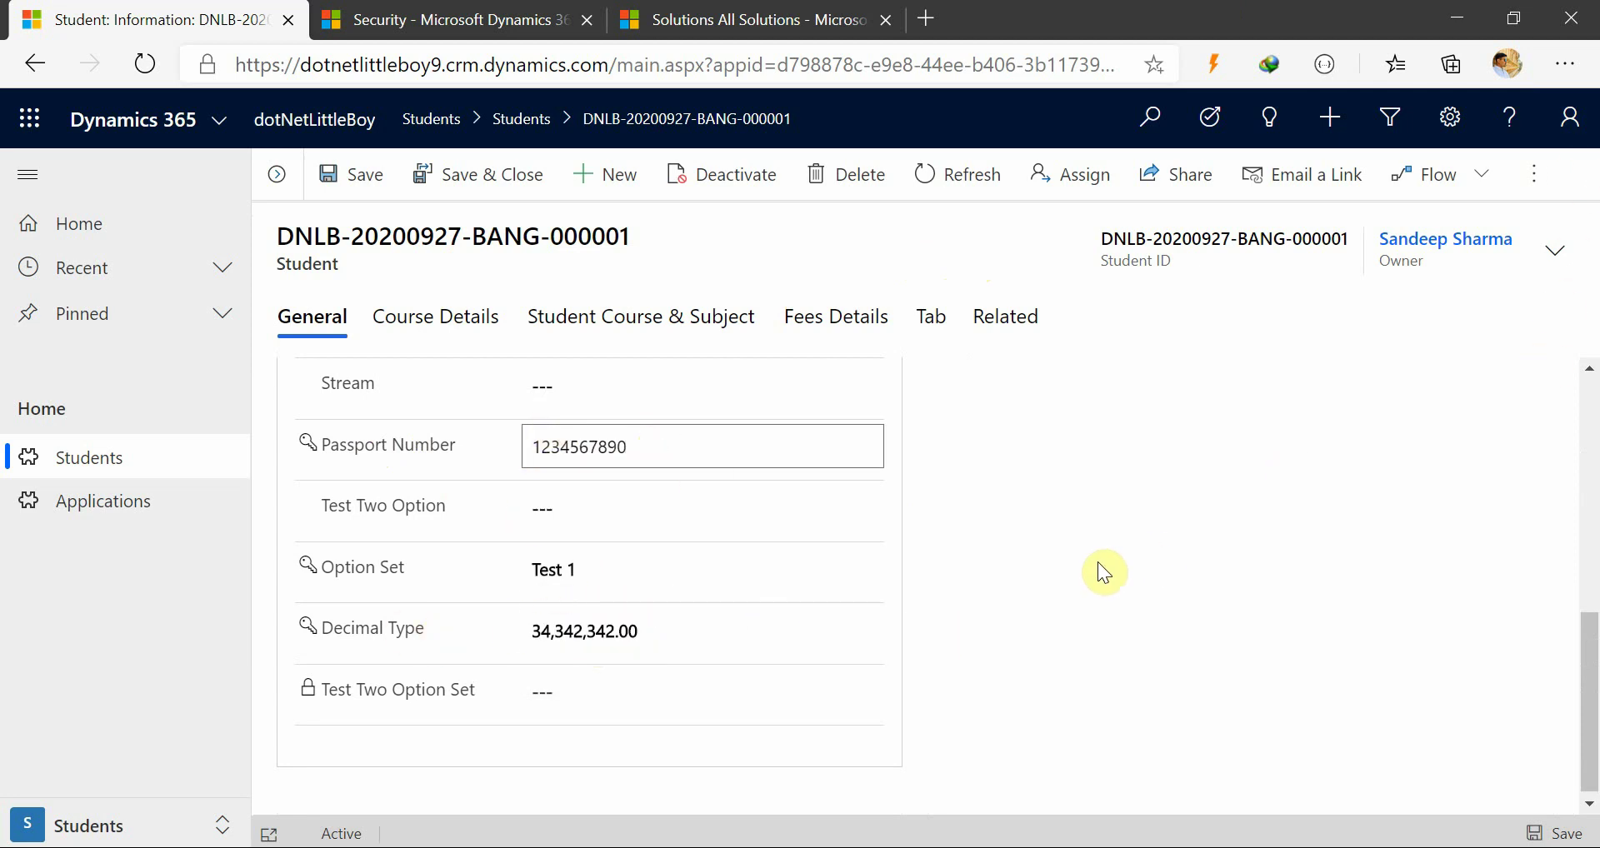
left_click(714, 631)
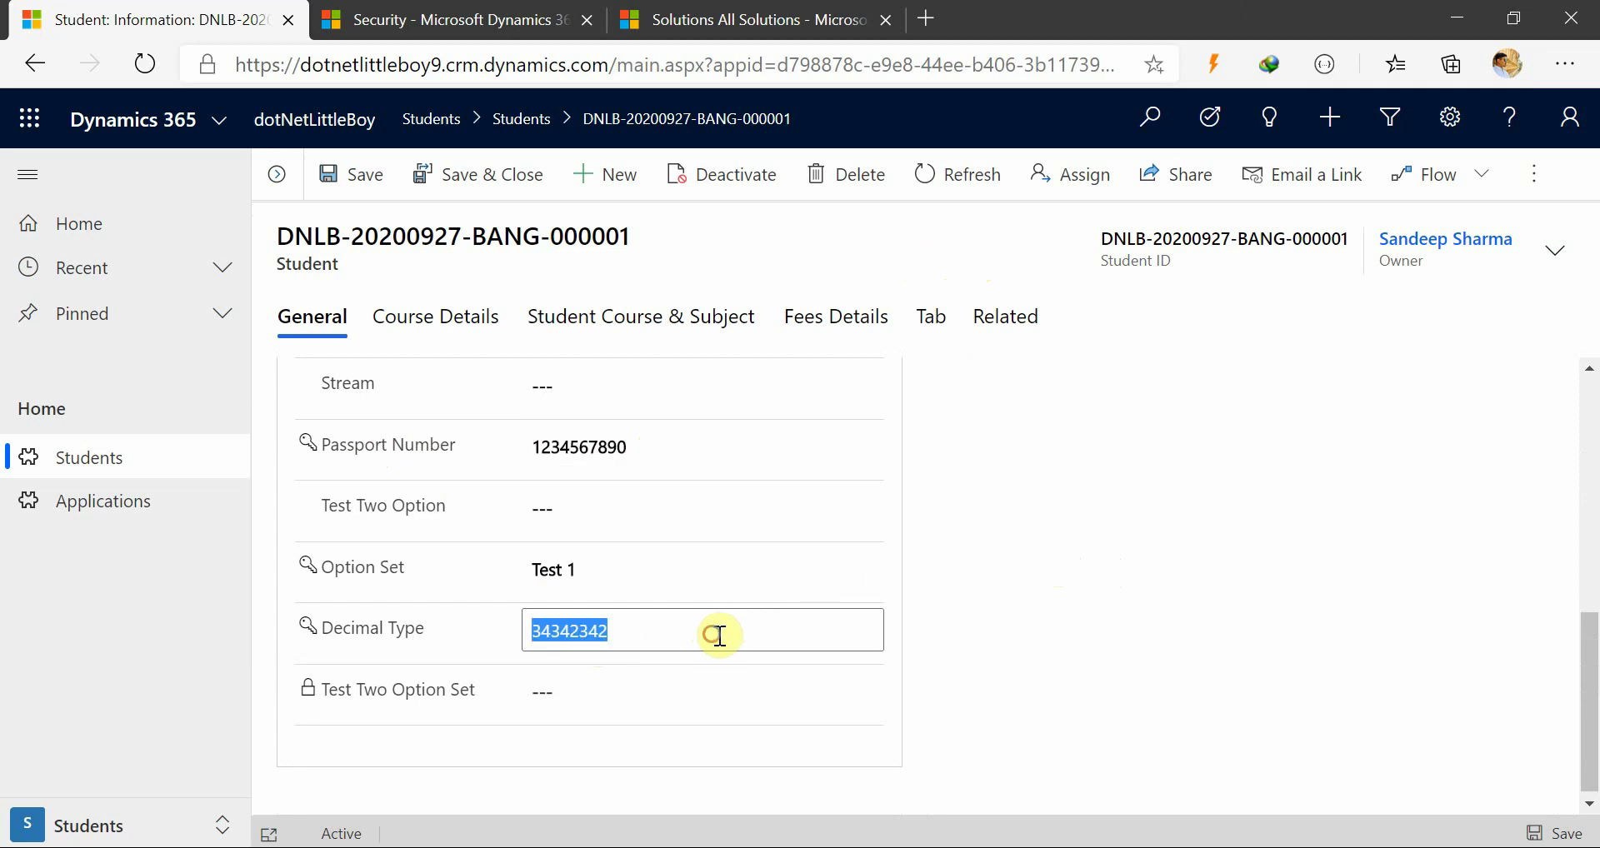
left_click(651, 455)
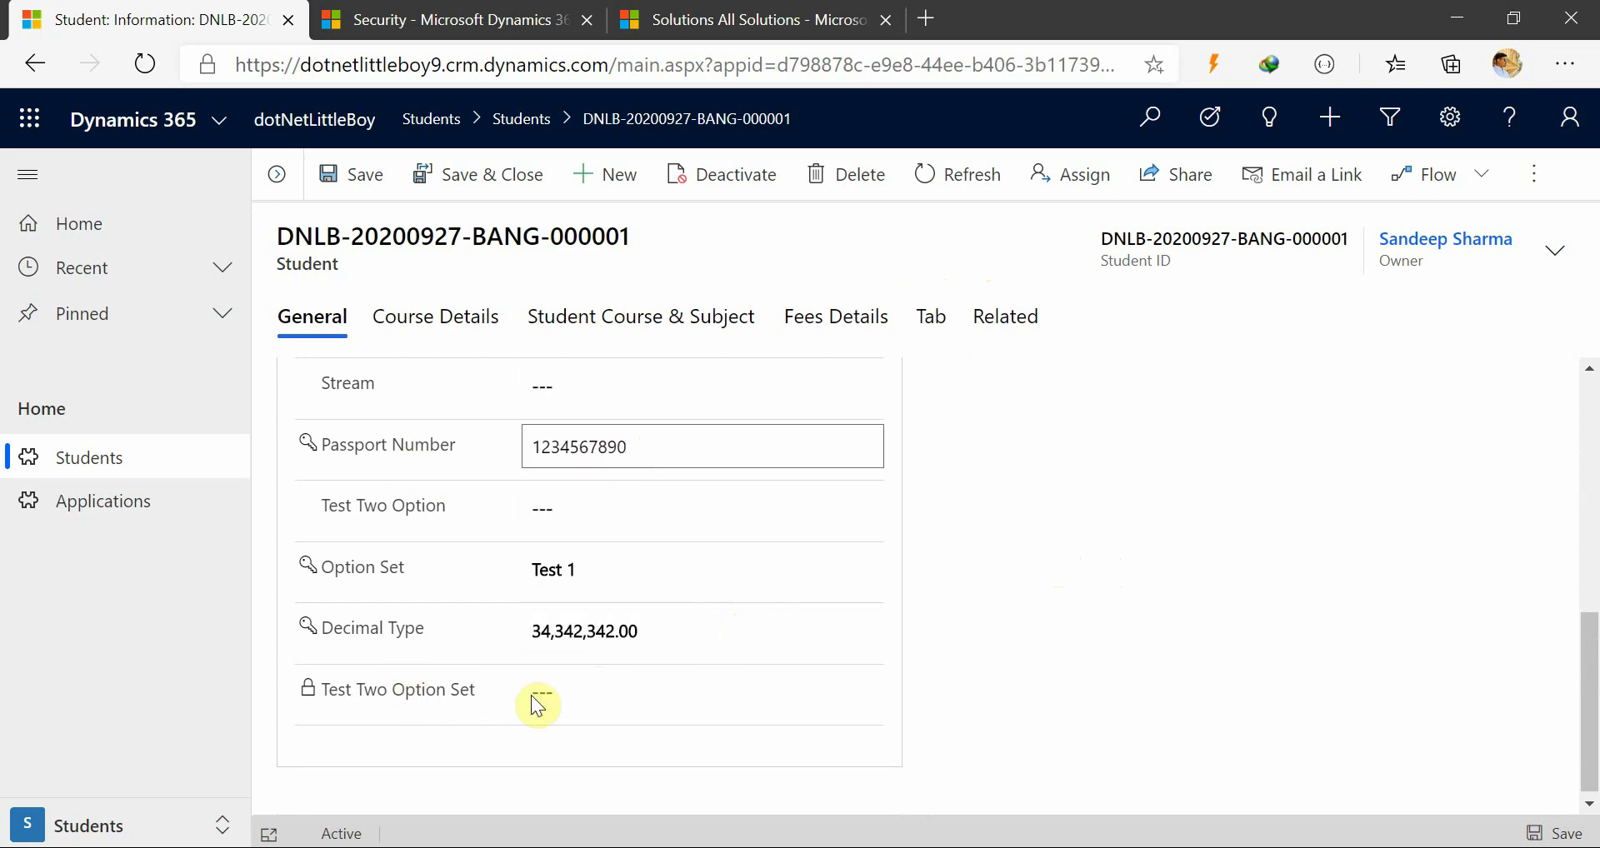
left_click(635, 690)
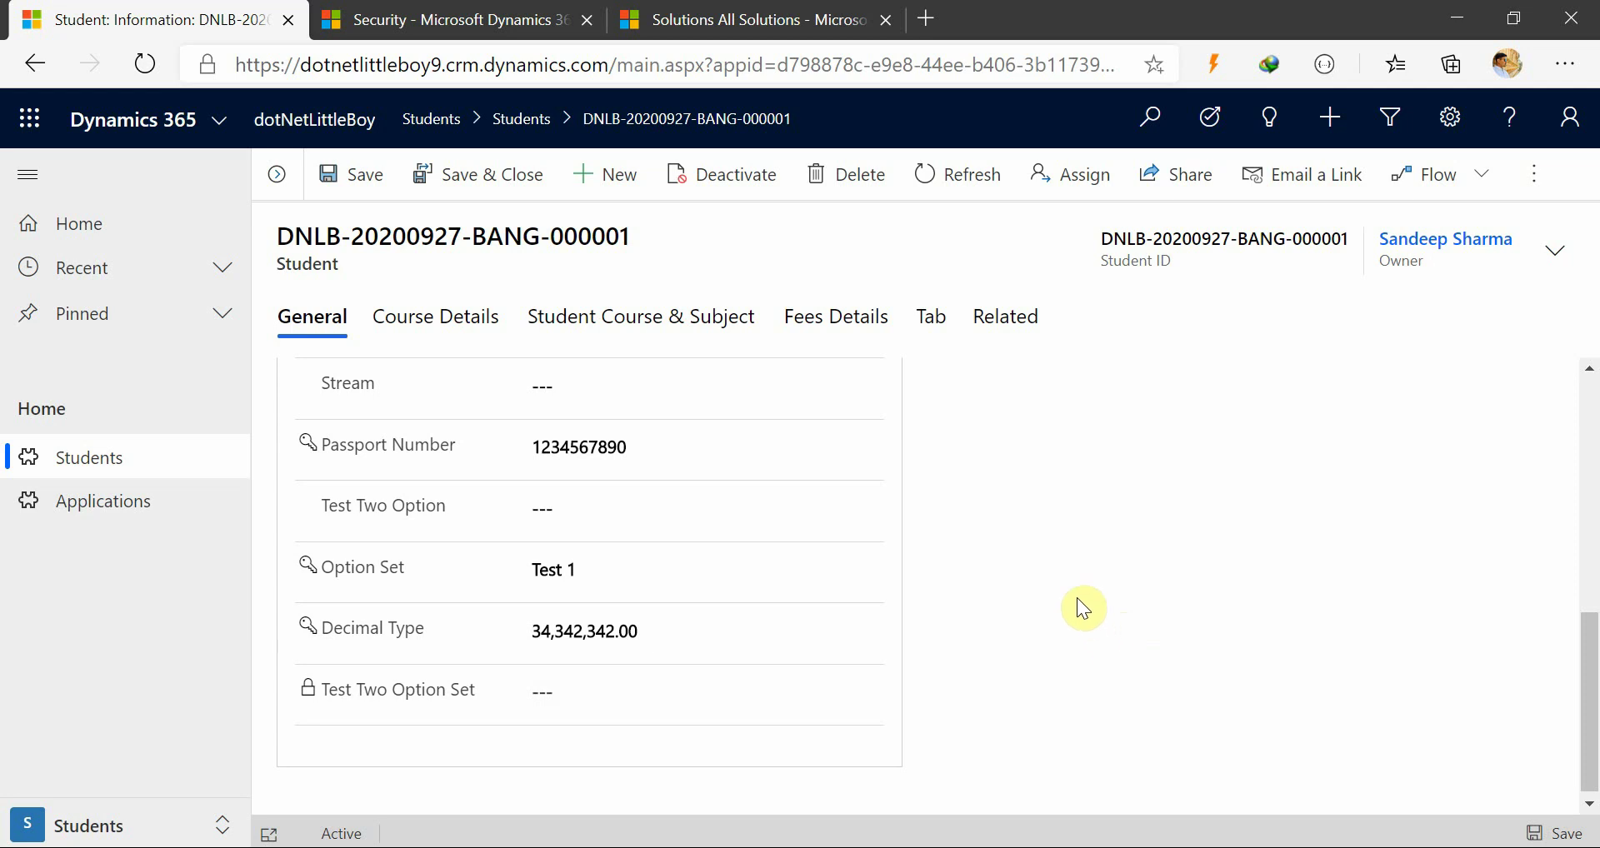
left_click(831, 847)
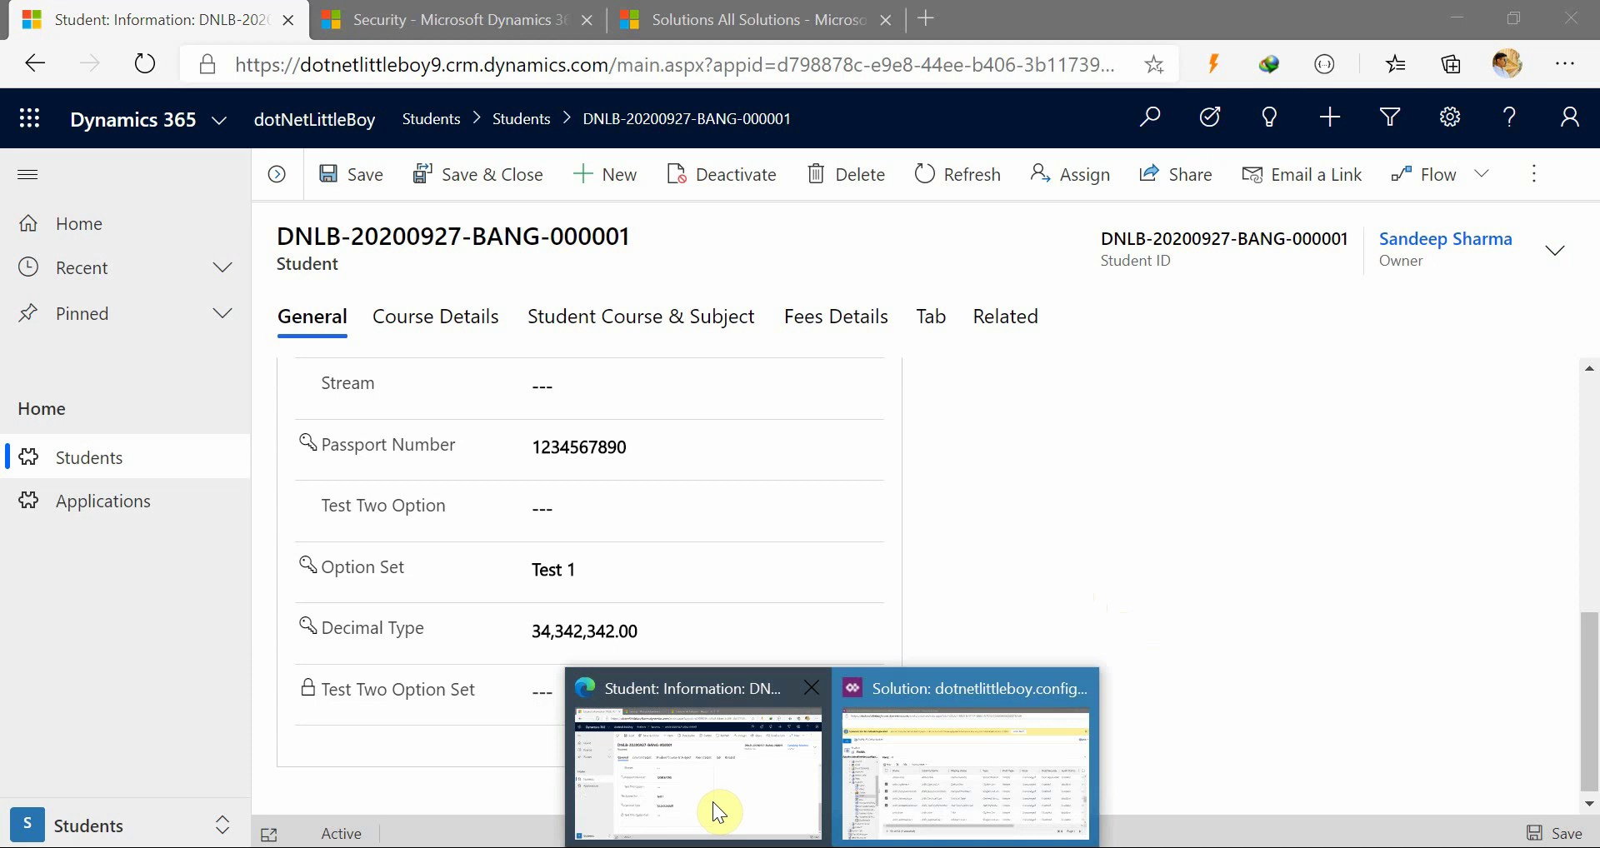
In the demo user's session, confirm the account and select the masked Passport Number value.
left_click(831, 847)
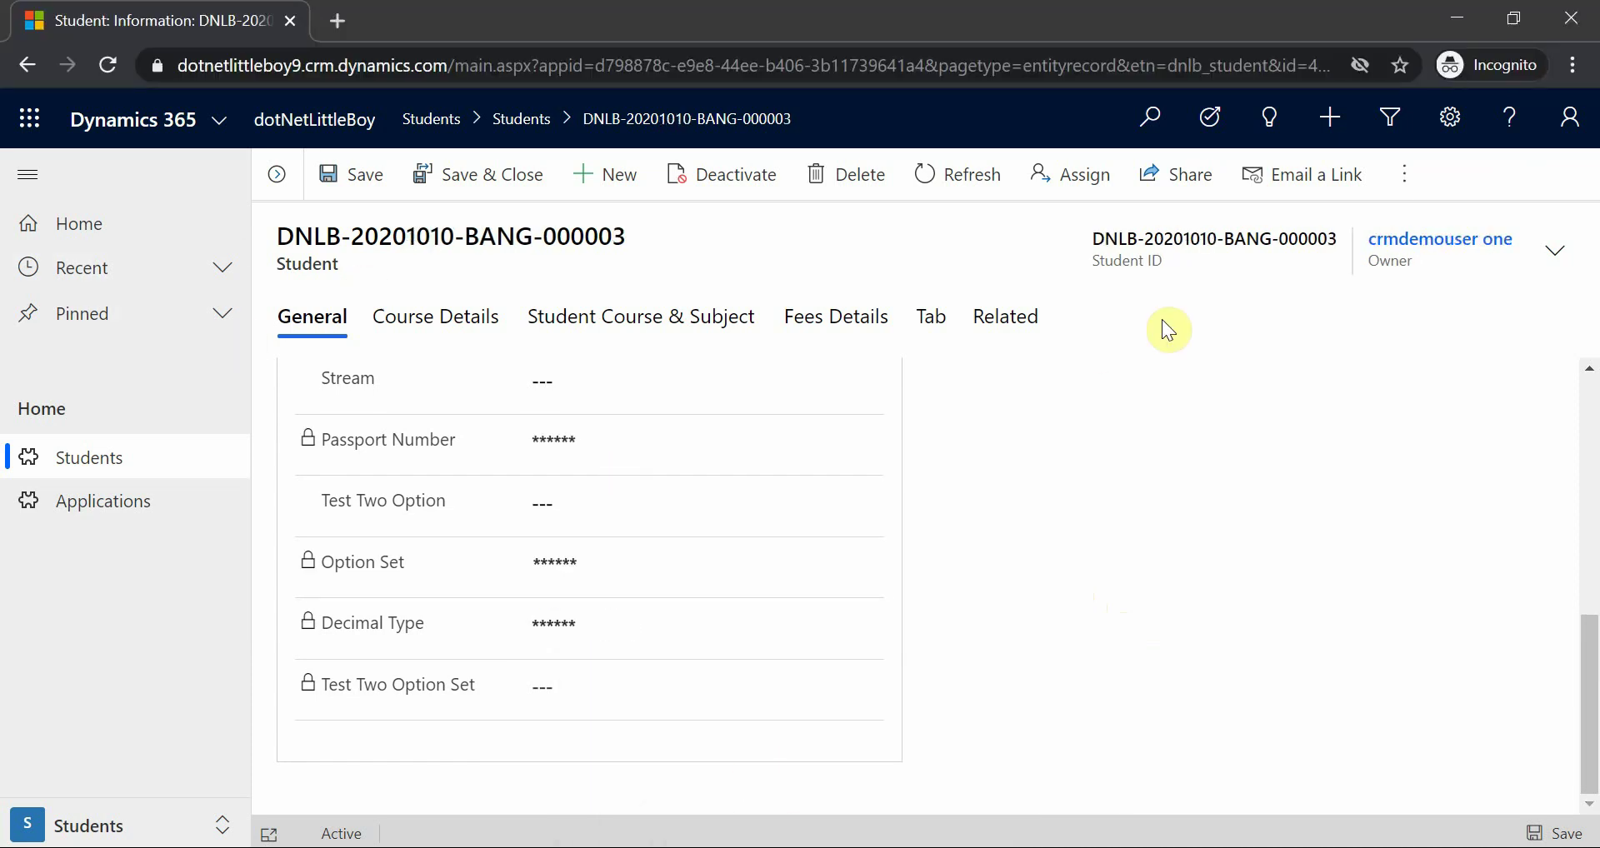
left_click(1566, 121)
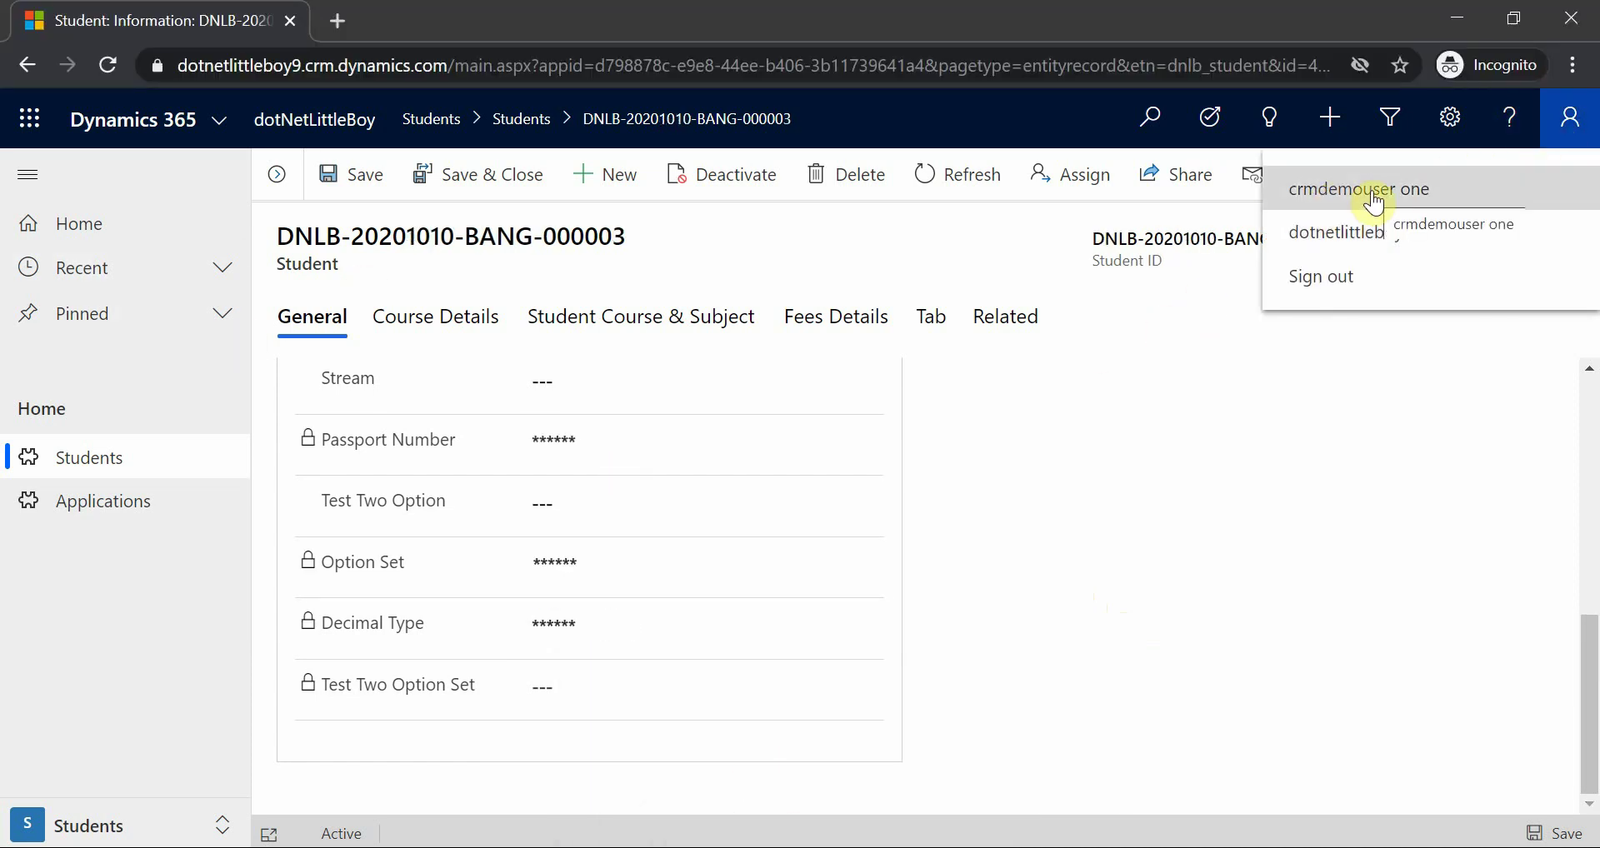
left_click(1265, 507)
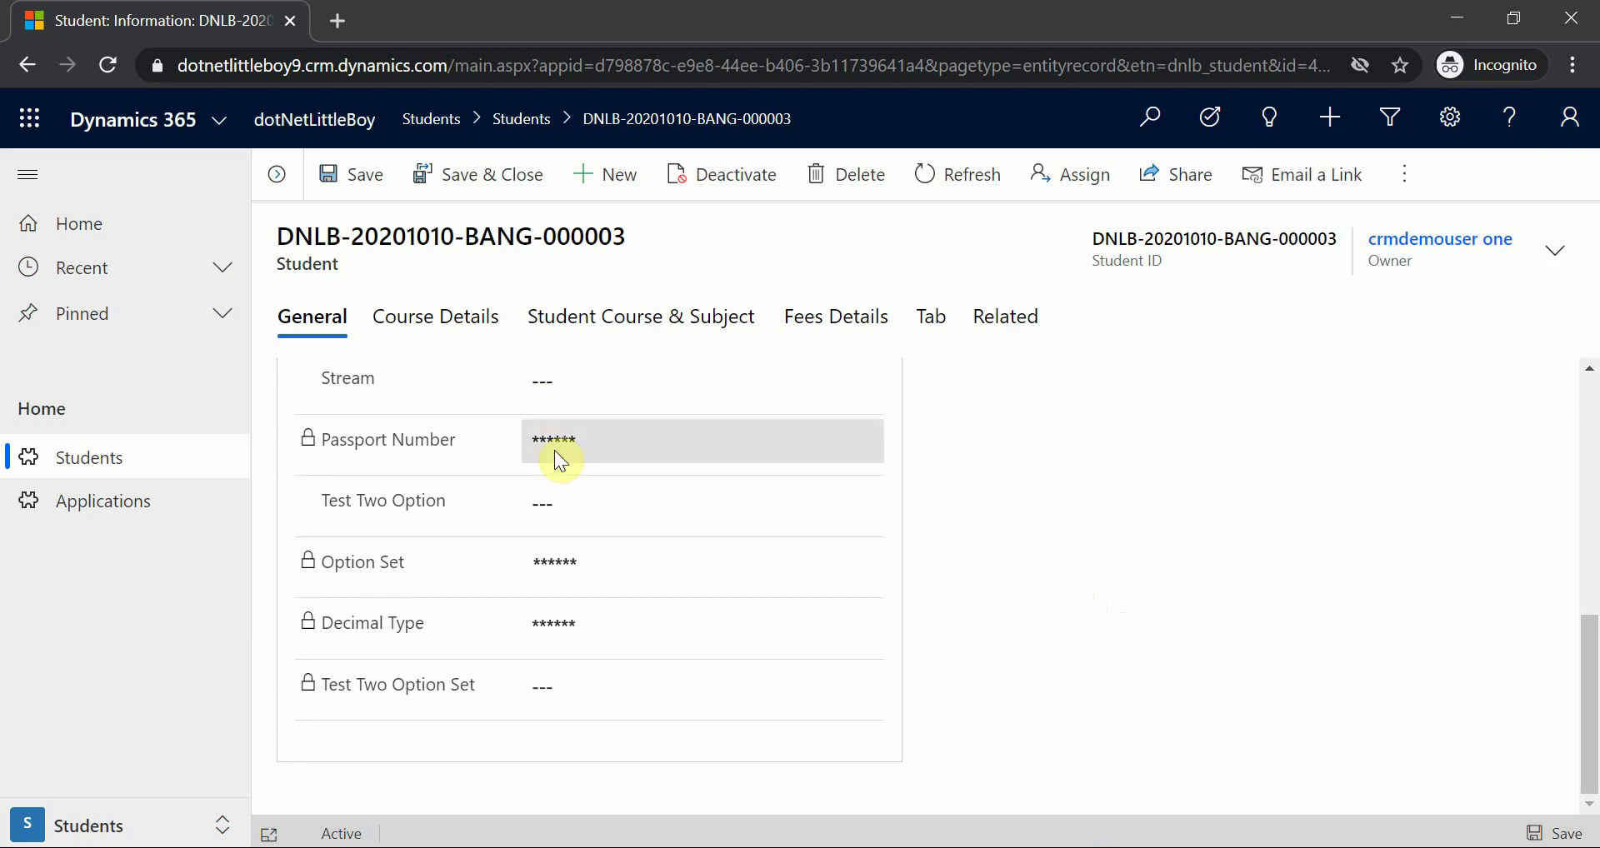
scroll(554, 440, "up", 5)
scroll(560, 442, "down", 5)
left_click(594, 442)
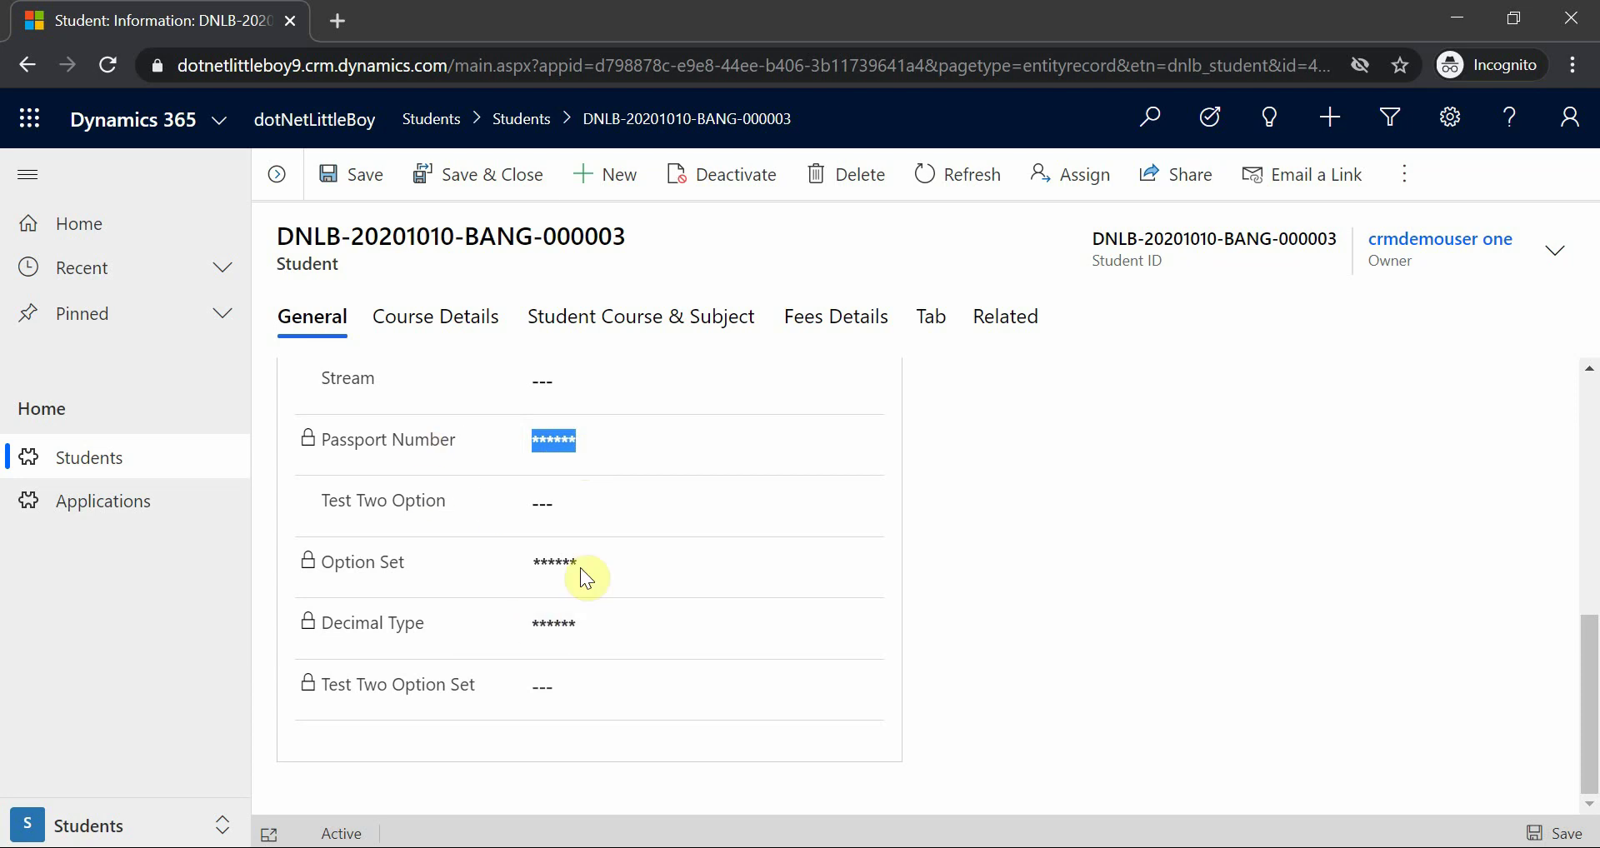
left_click(1089, 581)
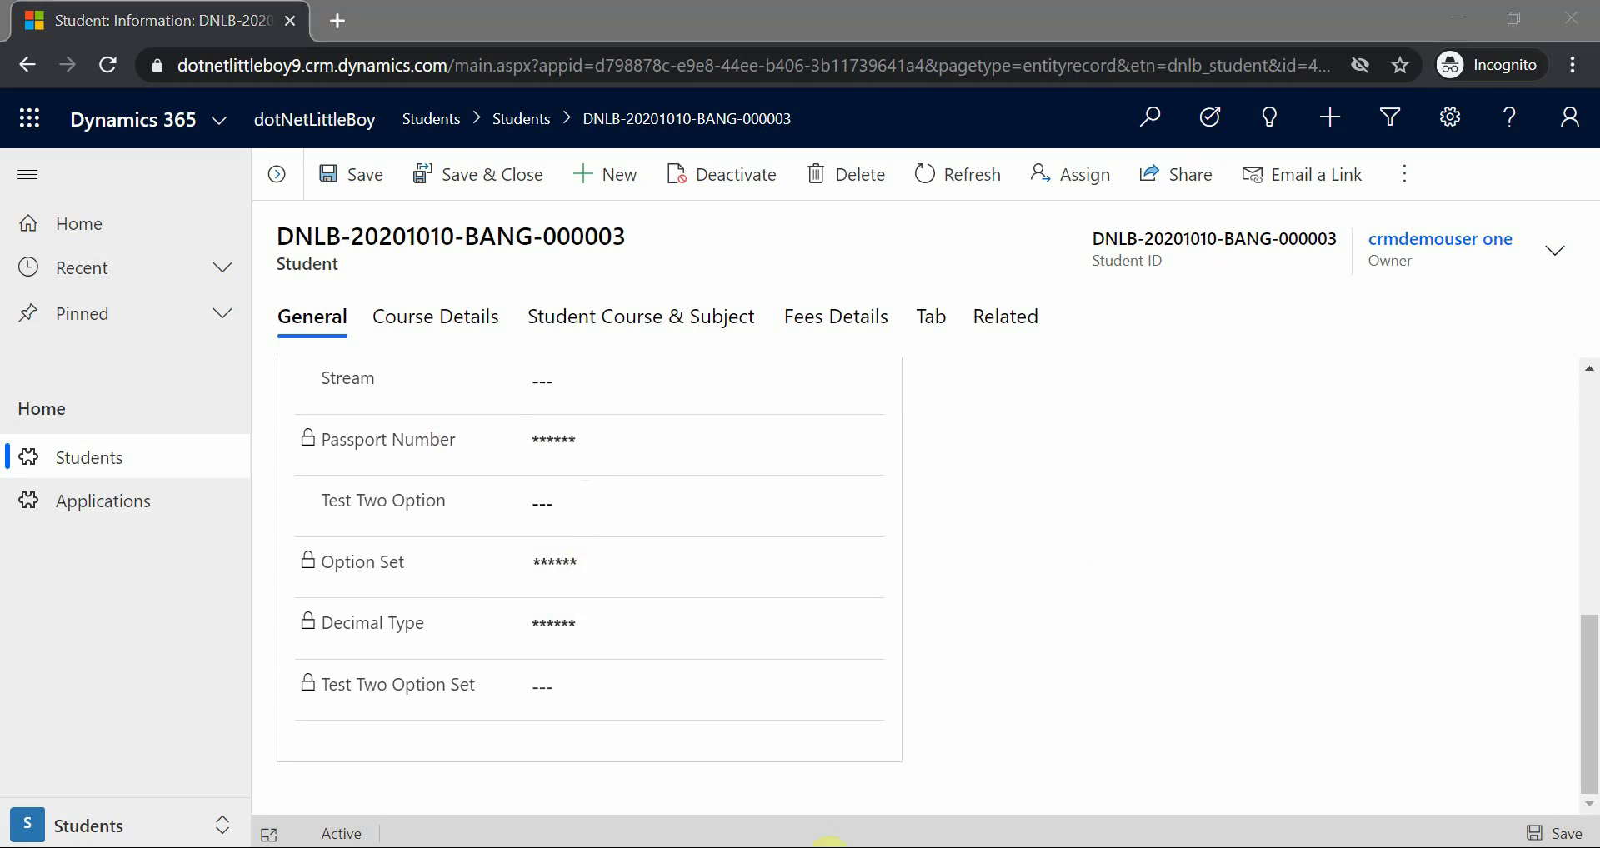
left_click(764, 785)
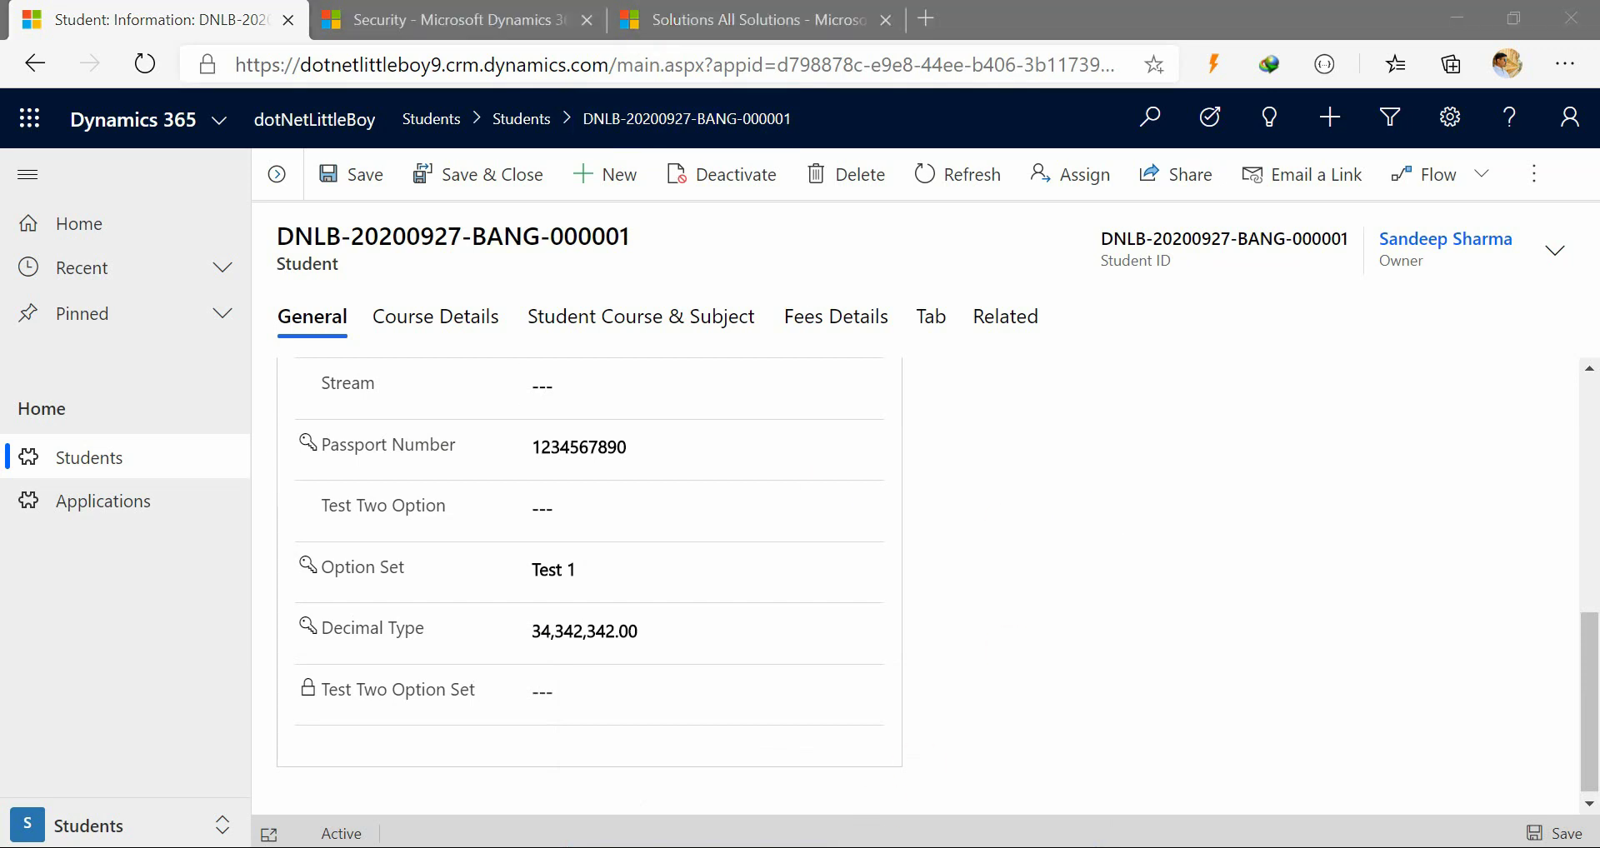
Scroll the Student entity's 53 fields in the solution, checking the Field Security column.
left_click(973, 787)
scroll(1322, 571, "up", 6)
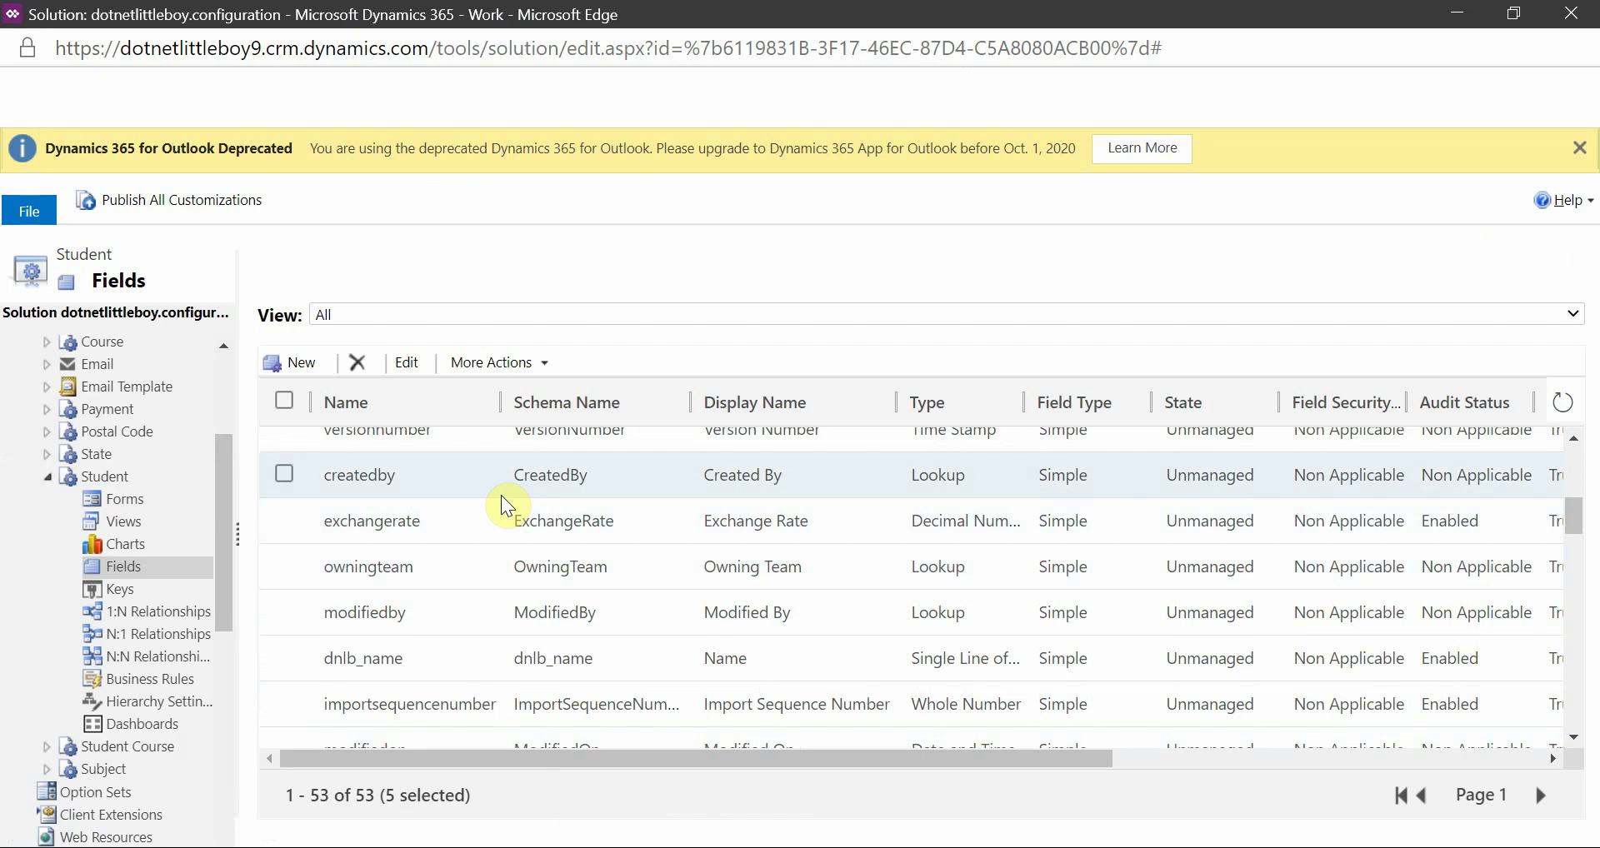
scroll(1150, 592, "down", 1)
scroll(1277, 582, "up", 1)
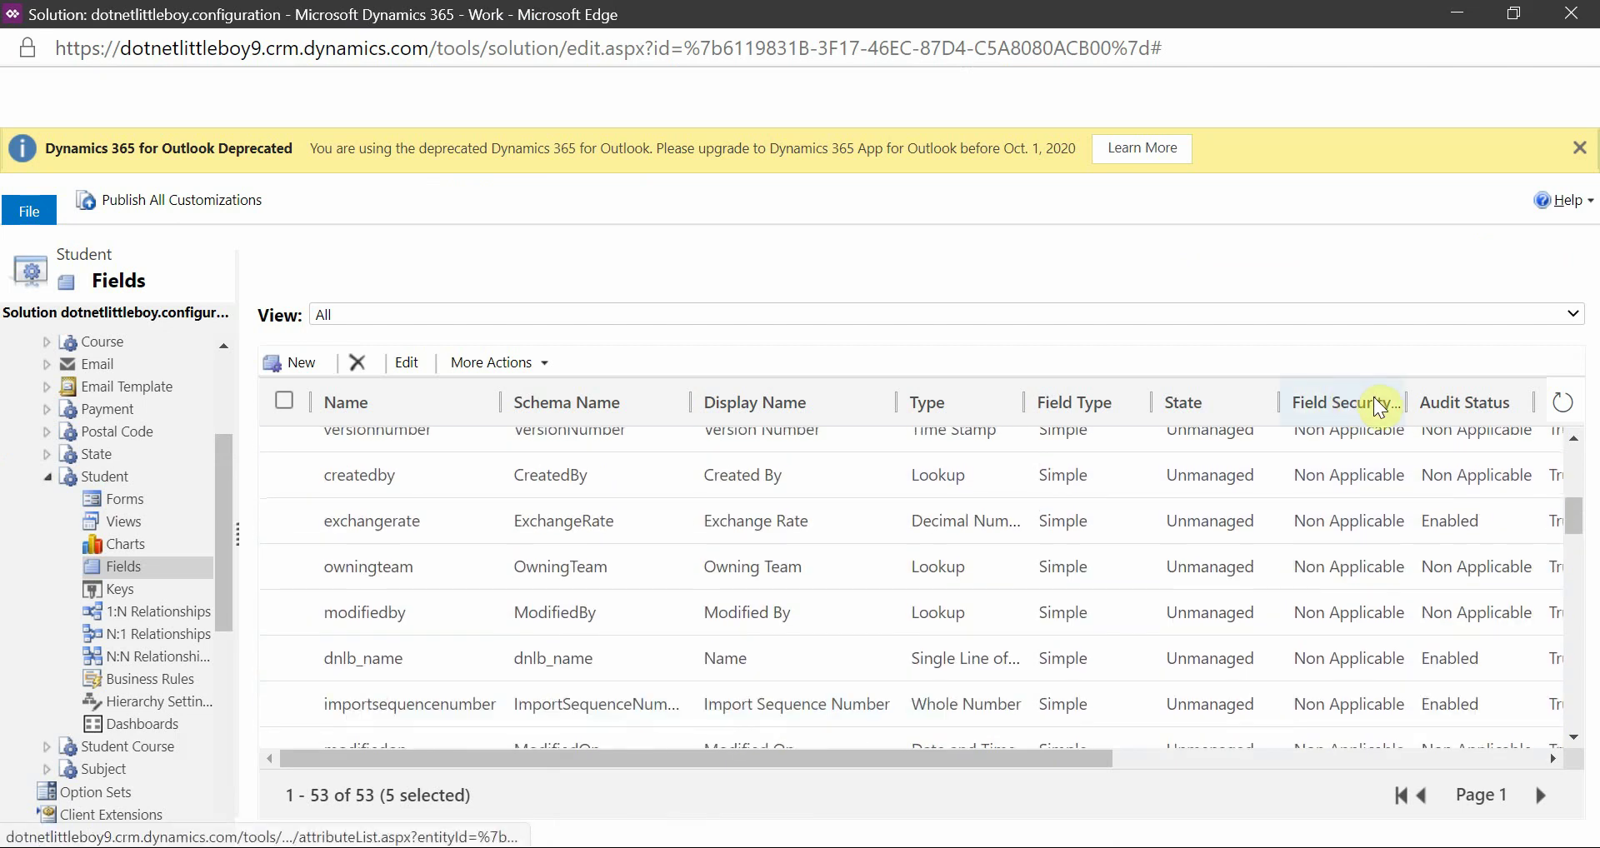
scroll(1358, 571, "up", 3)
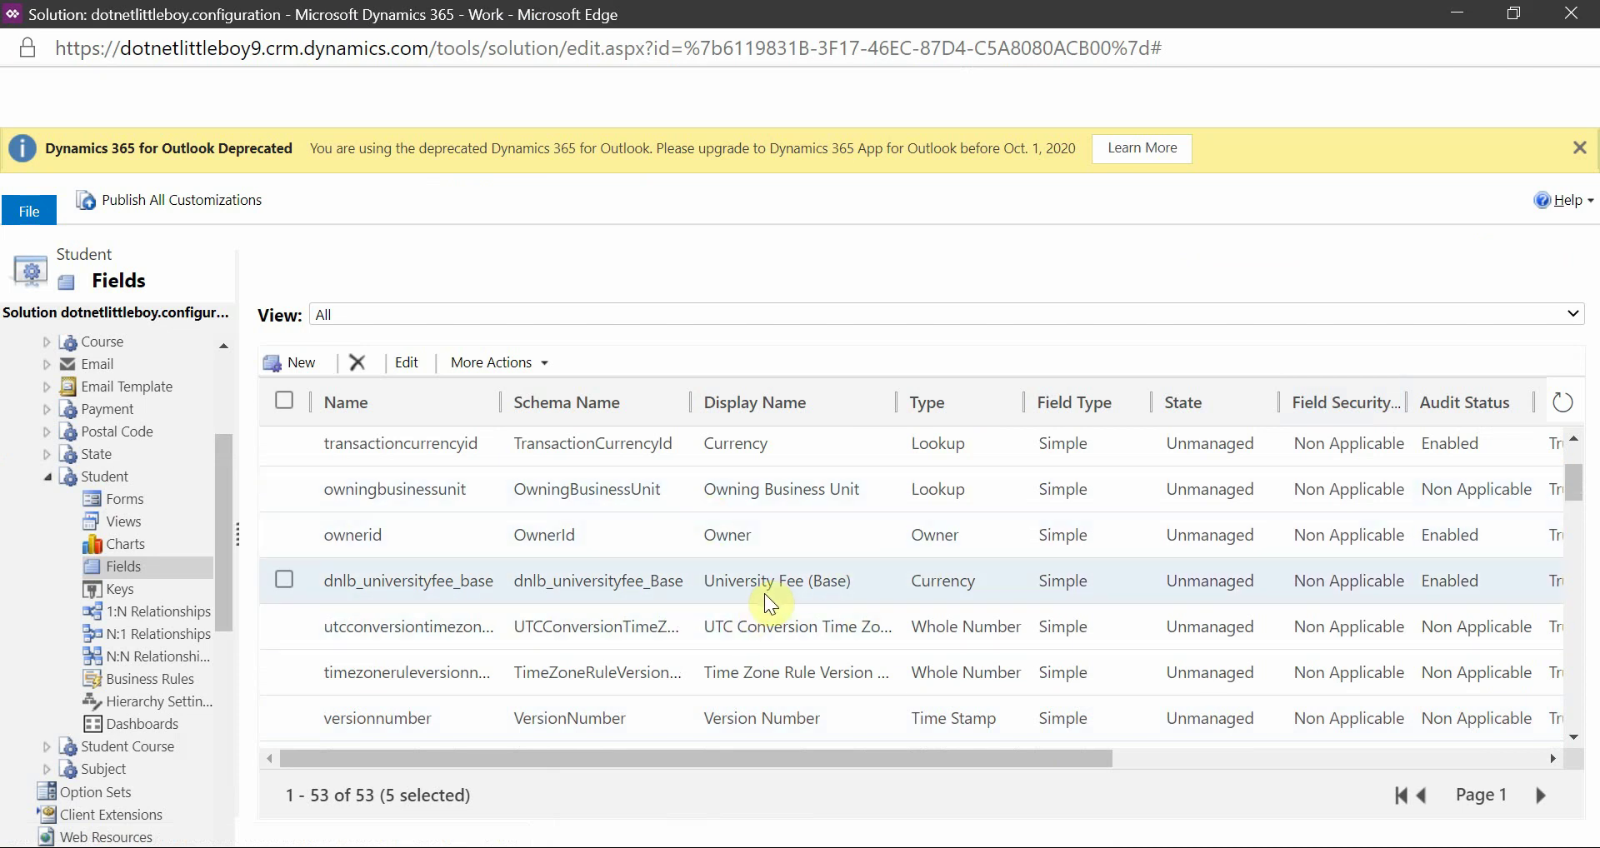
scroll(778, 598, "down", 1)
scroll(777, 598, "down", 2)
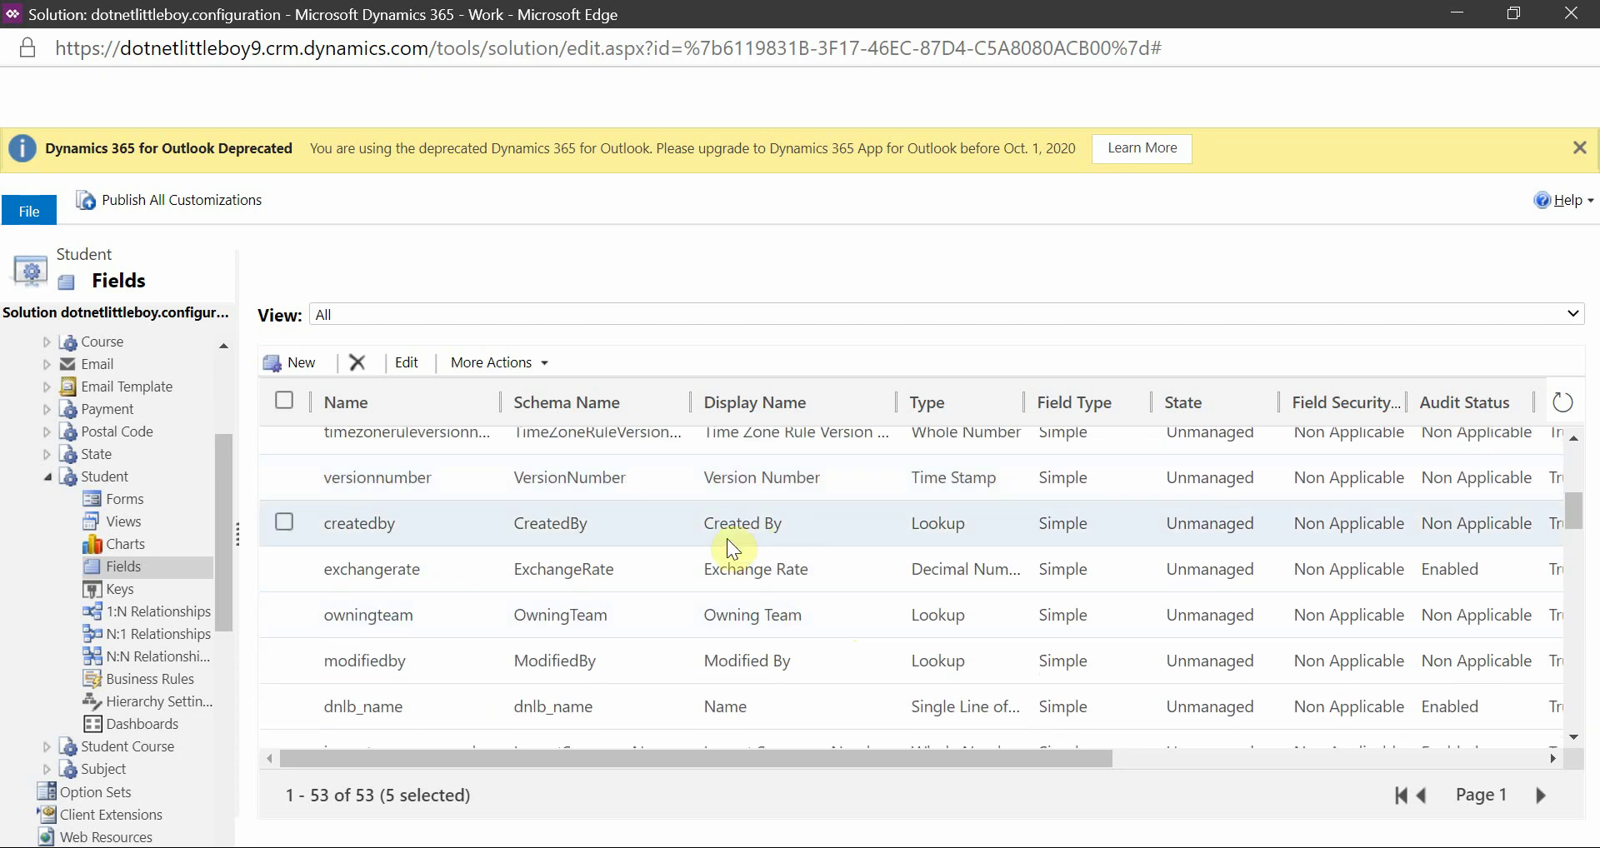
scroll(613, 538, "down", 2)
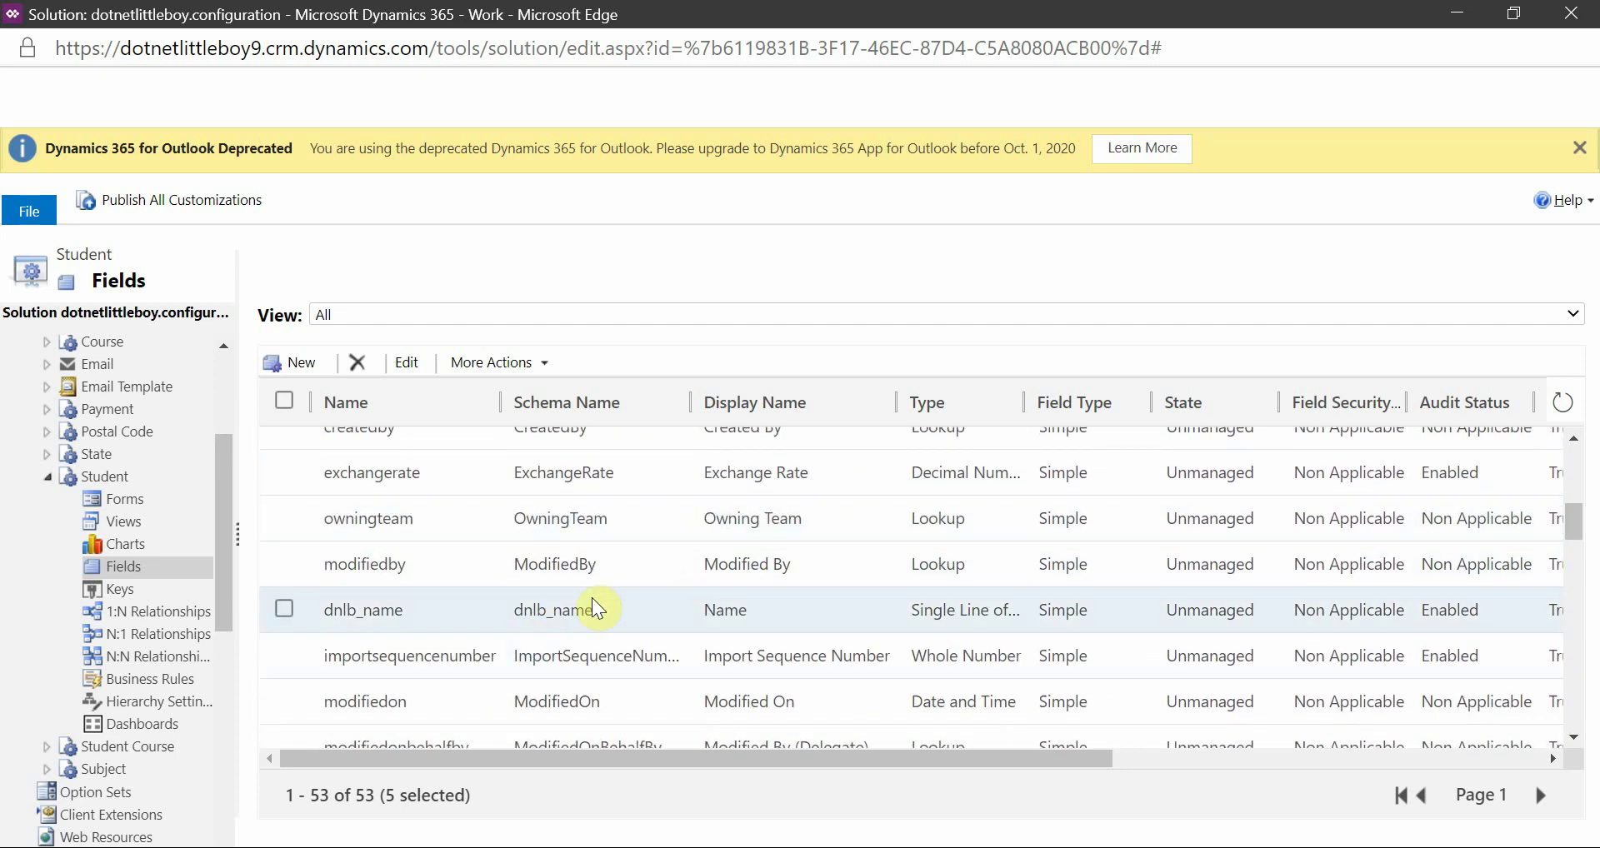
scroll(672, 571, "down", 1)
scroll(767, 583, "down", 2)
scroll(689, 650, "up", 1)
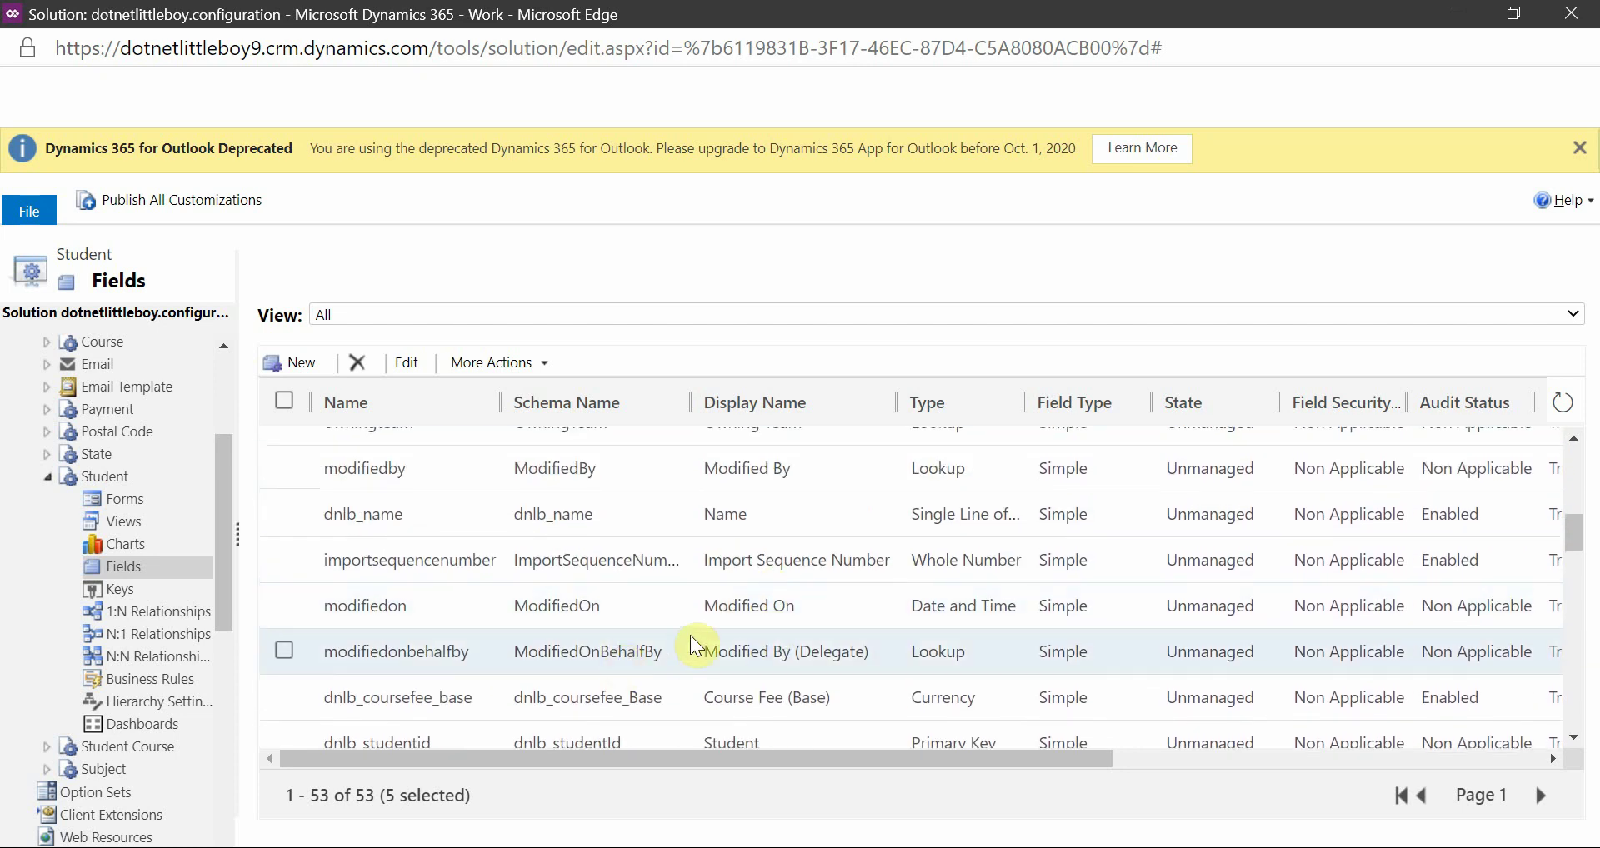
double_click(667, 606)
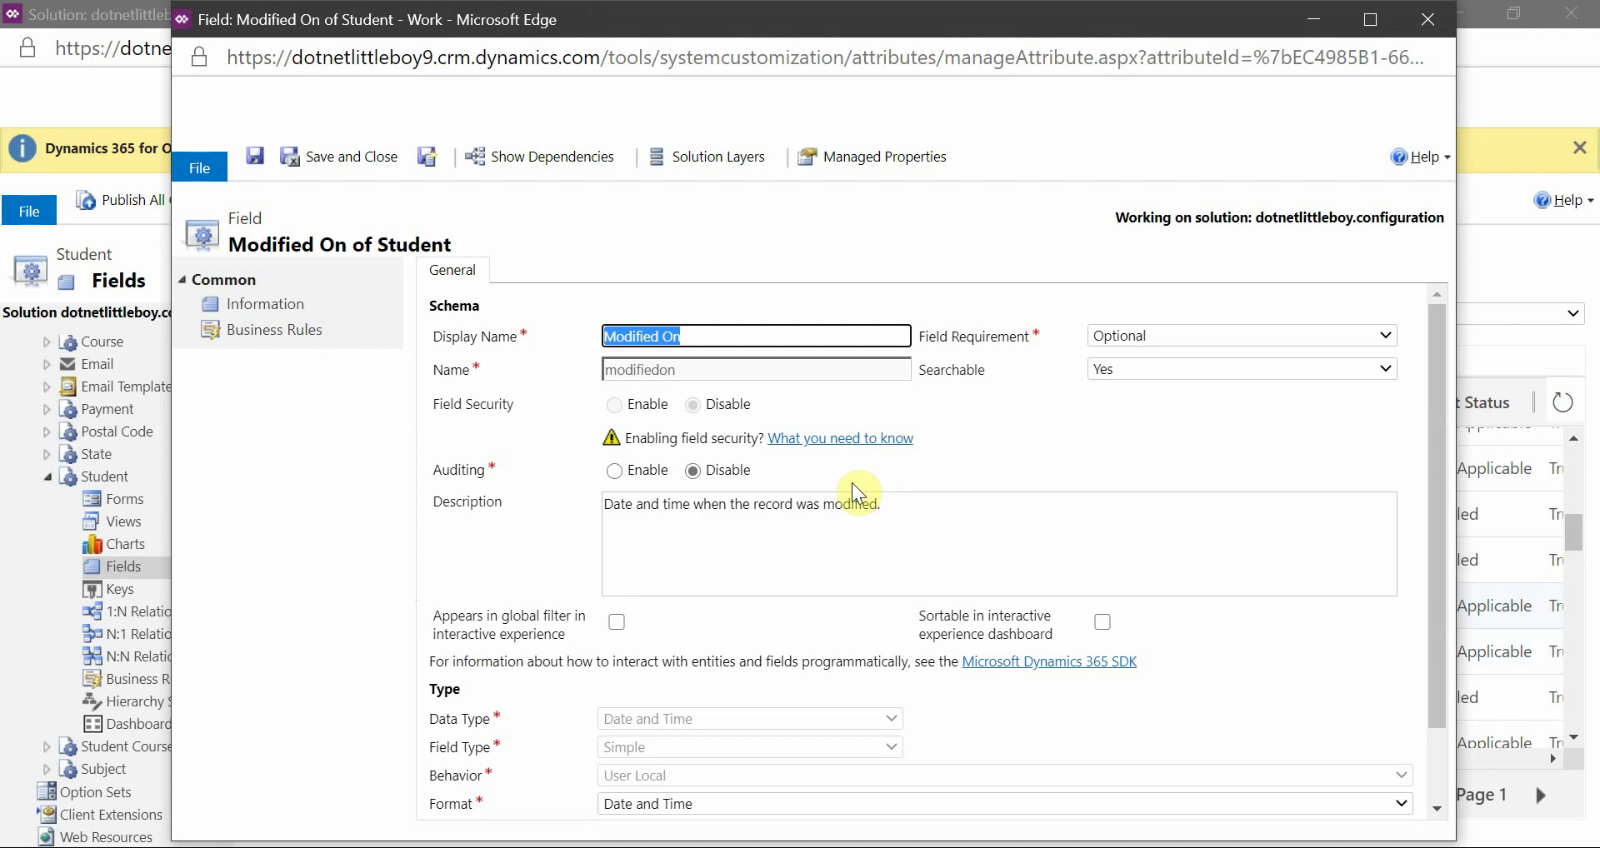
scroll(642, 500, "down", 2)
scroll(654, 392, "up", 2)
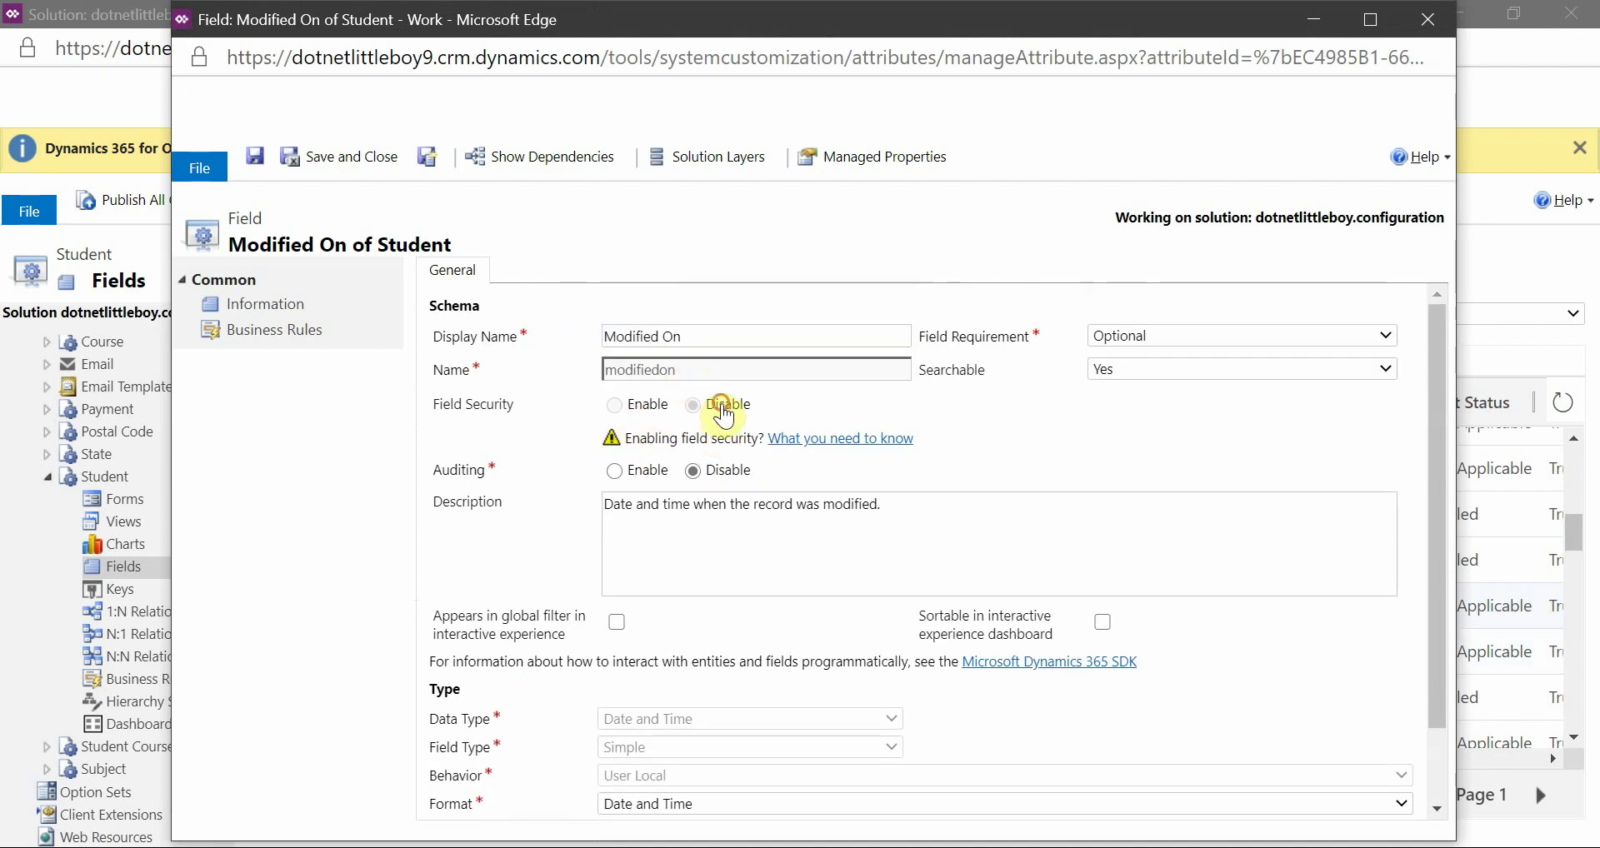
left_click(1427, 18)
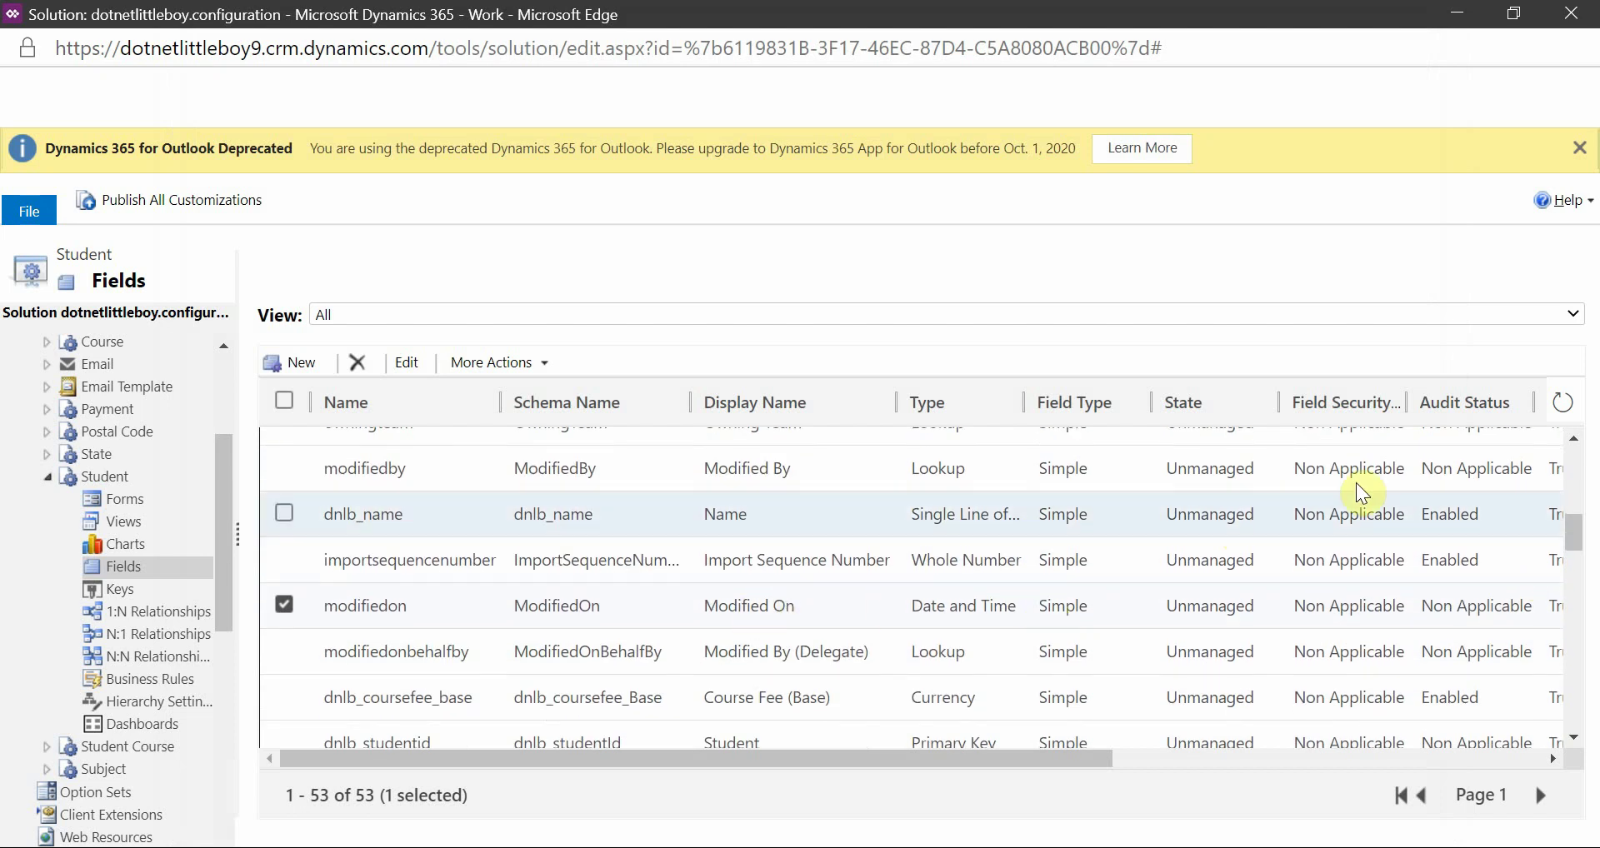
scroll(1351, 551, "down", 3)
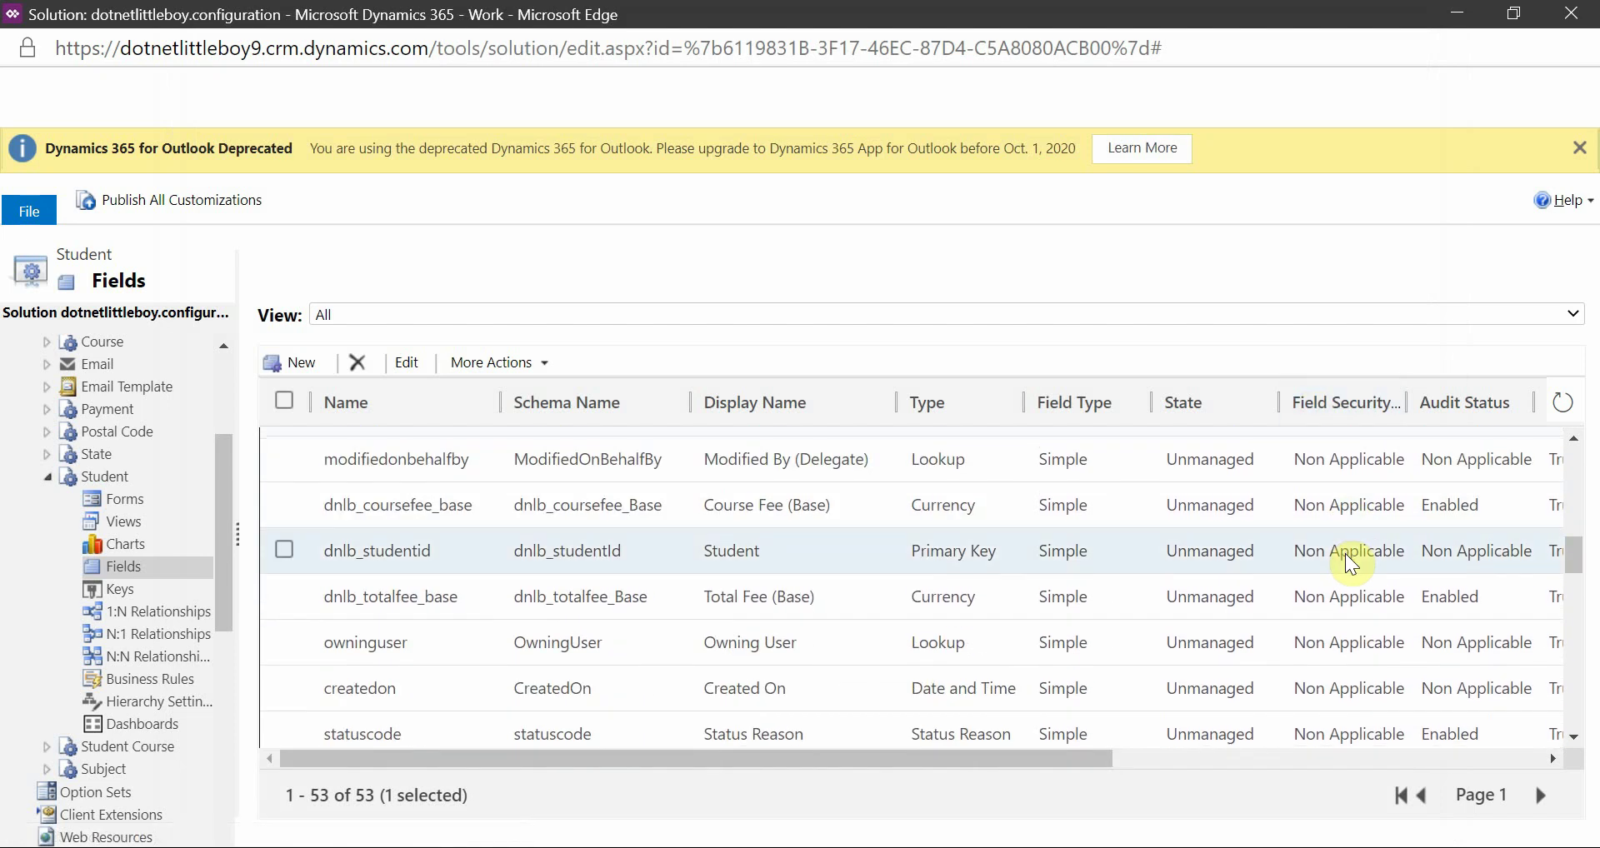
scroll(1343, 553, "down", 2)
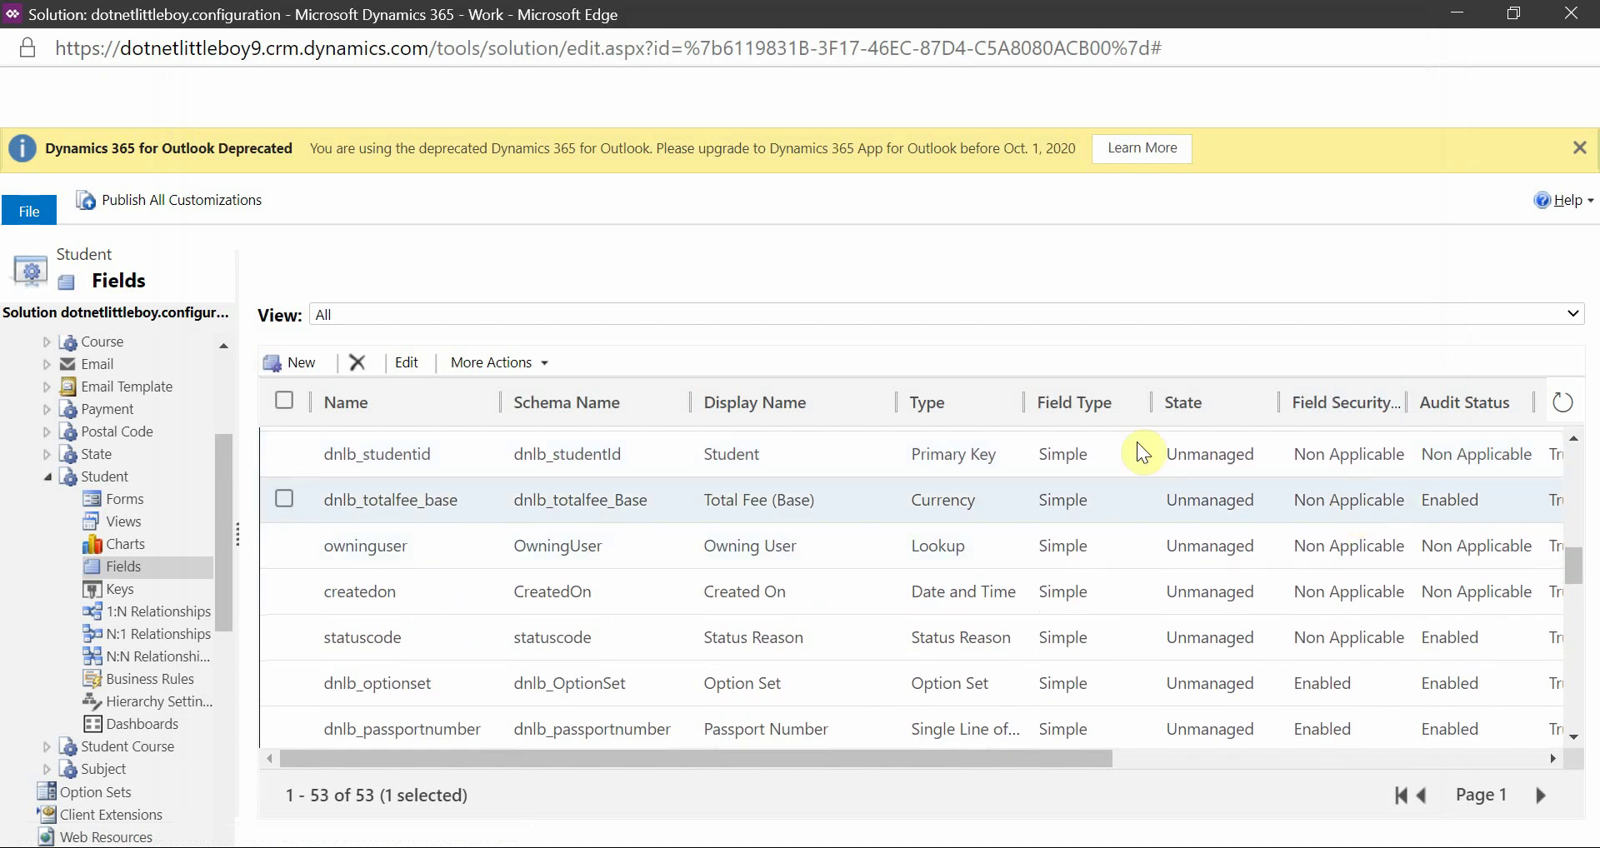
scroll(1379, 558, "down", 5)
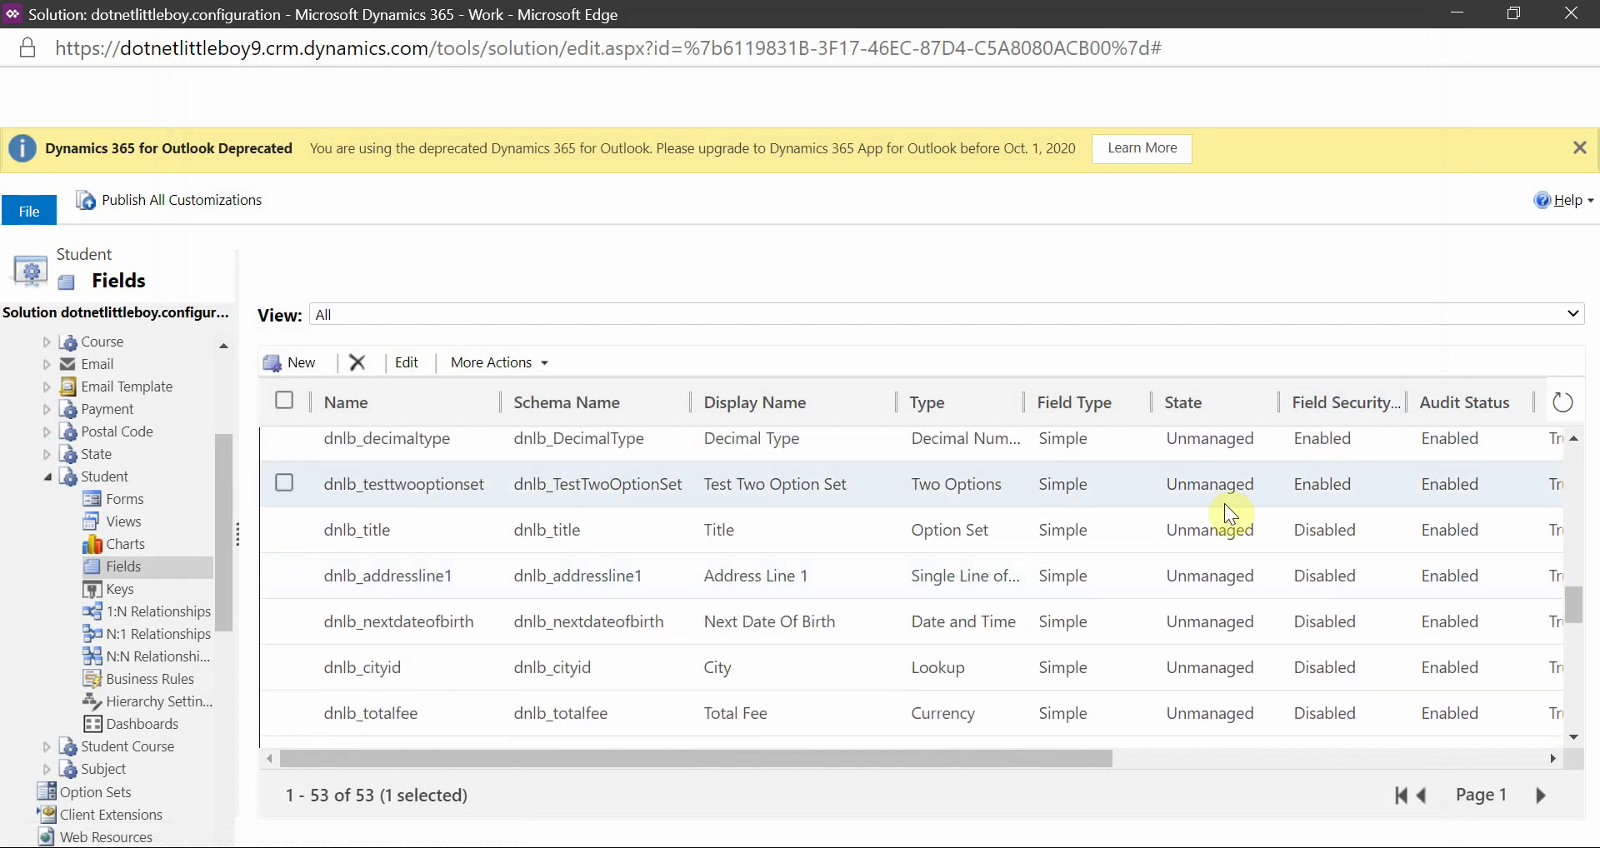
left_click(764, 672)
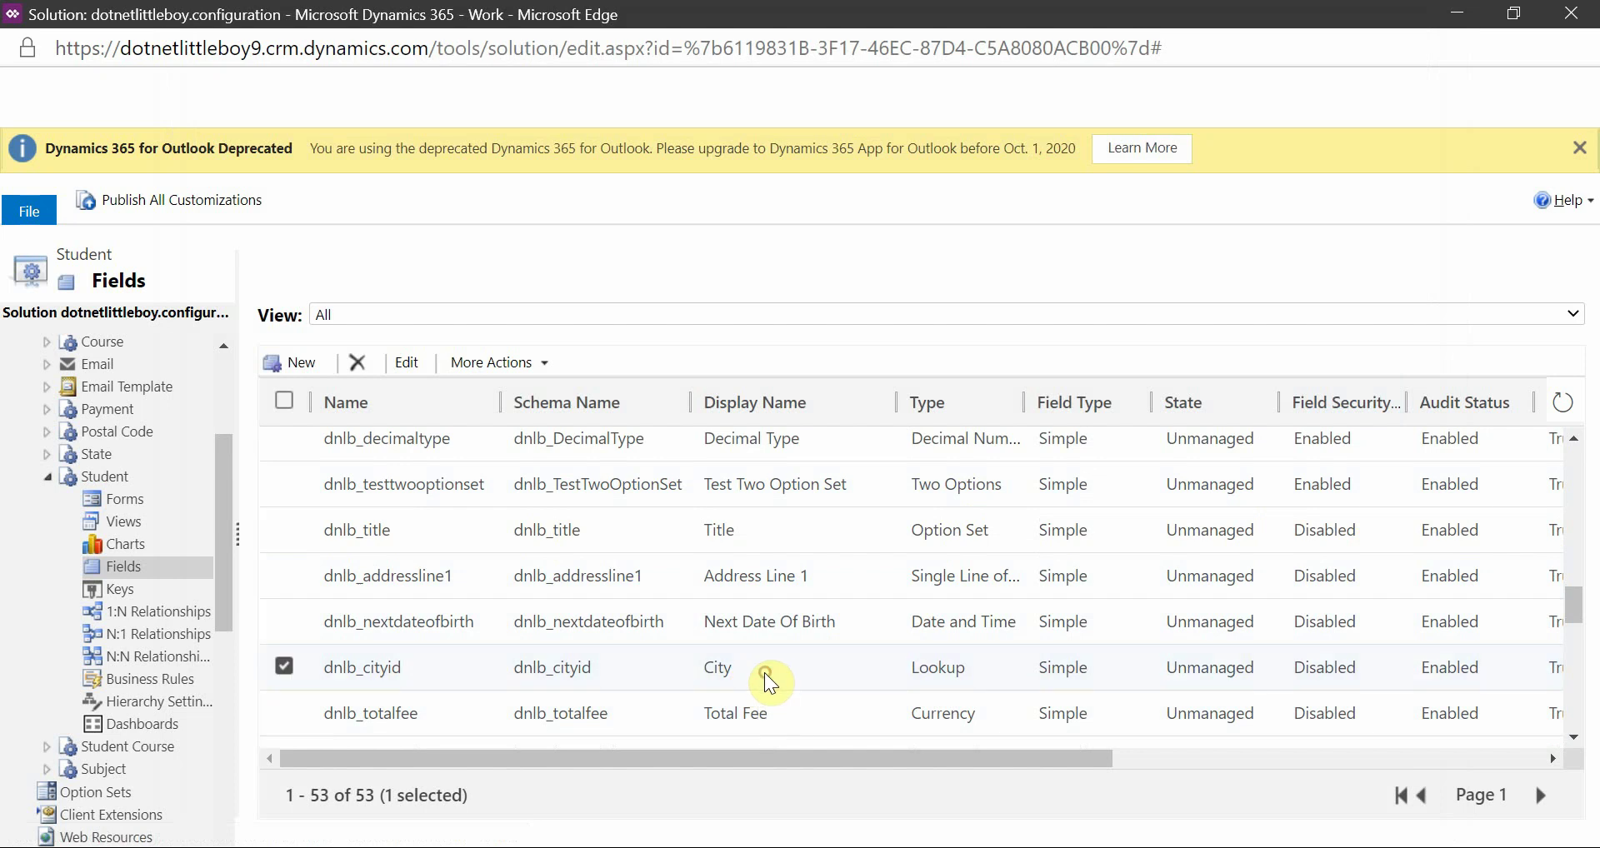
double_click(763, 673)
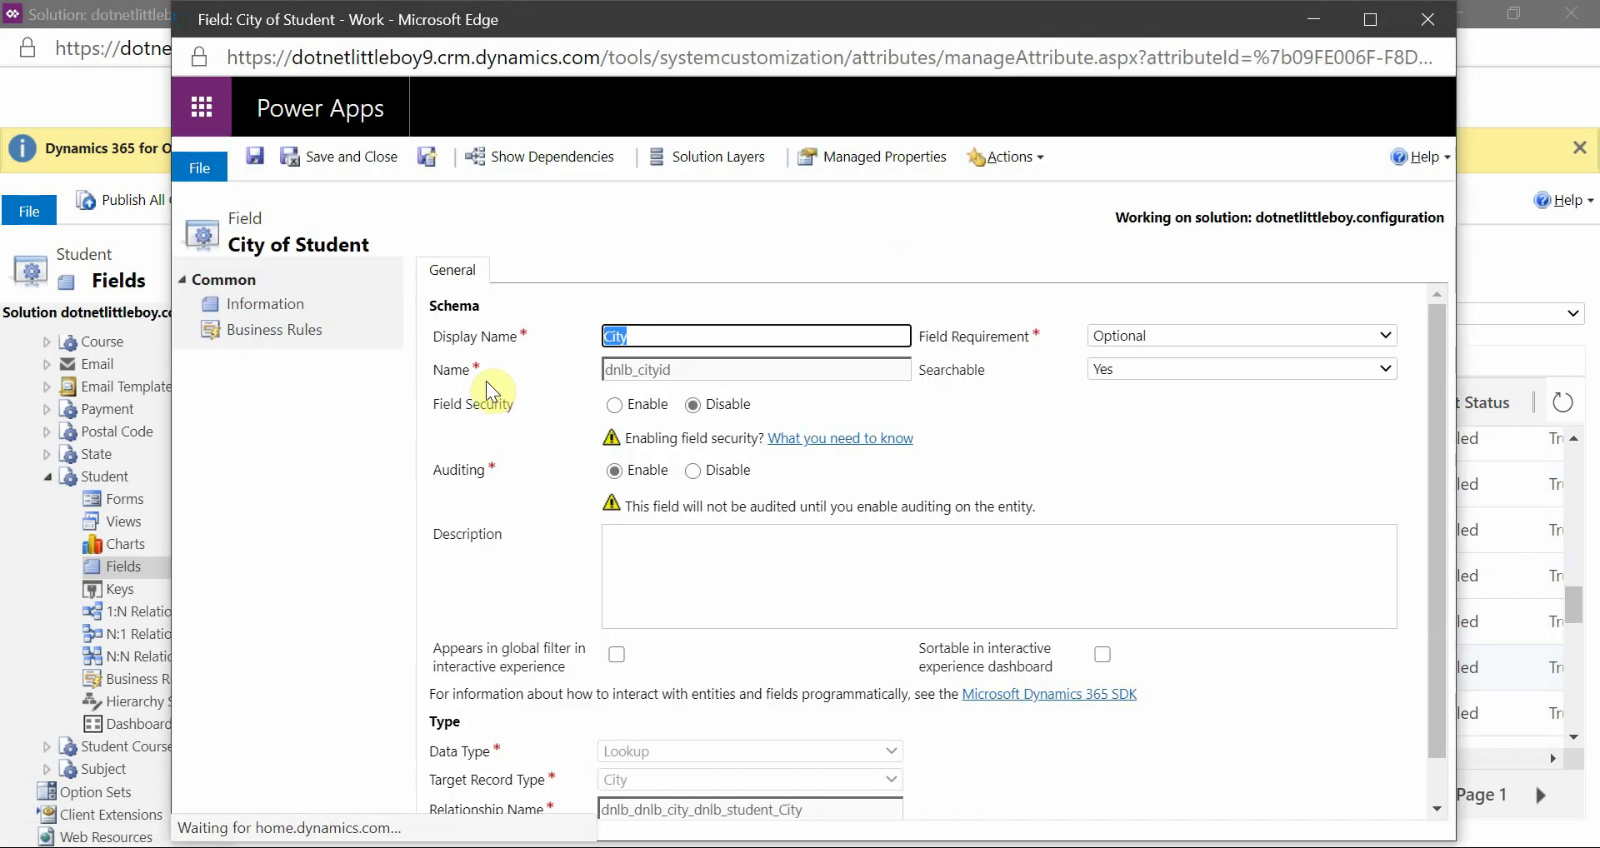
left_click(648, 405)
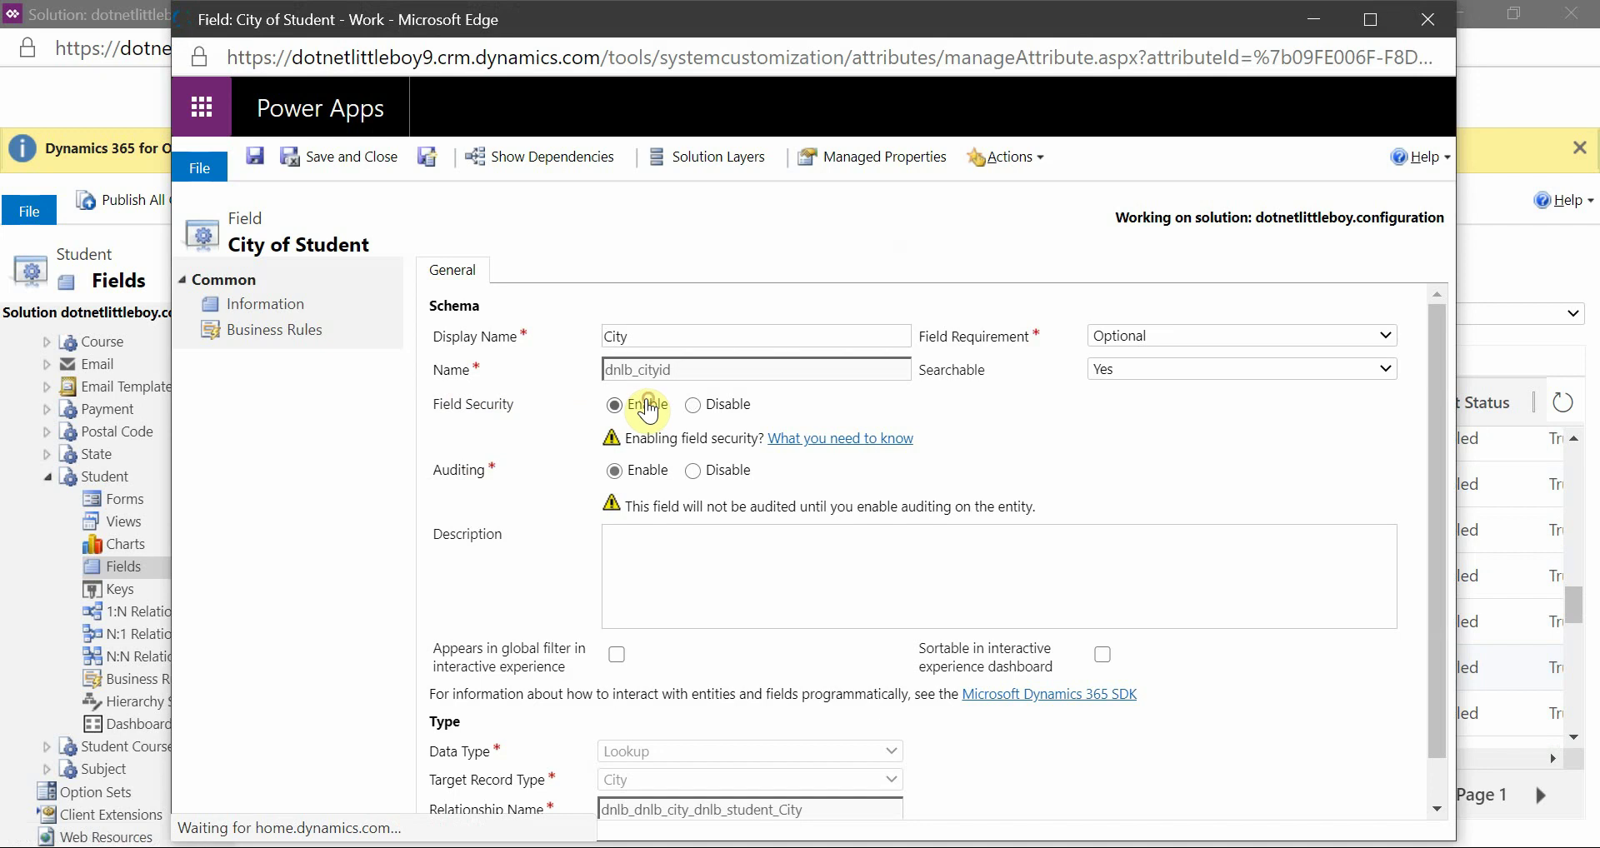
left_click(694, 405)
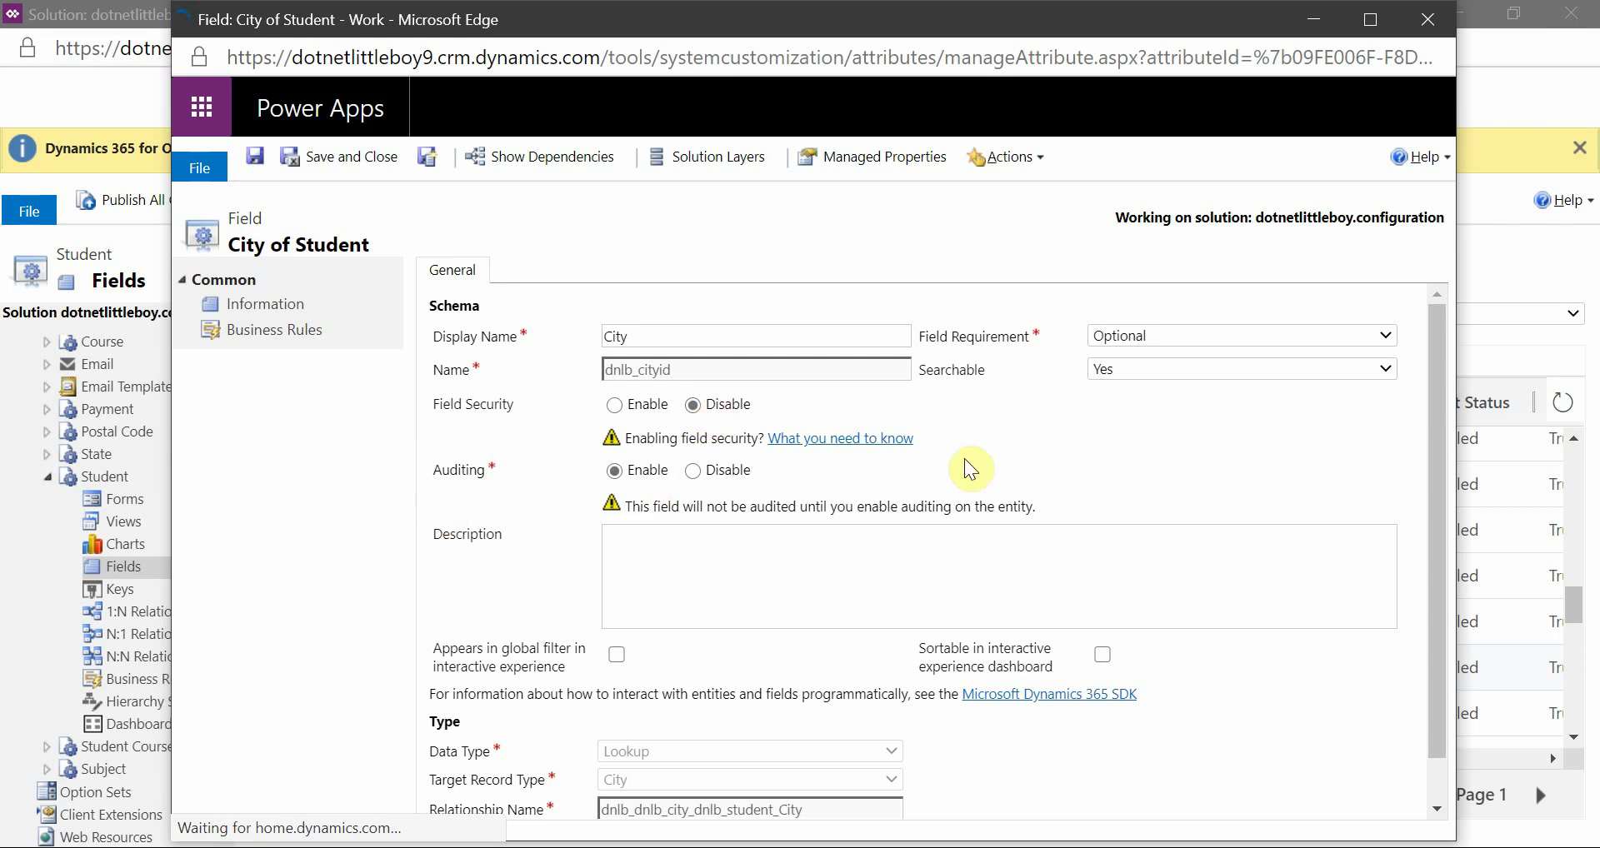
left_click(1427, 19)
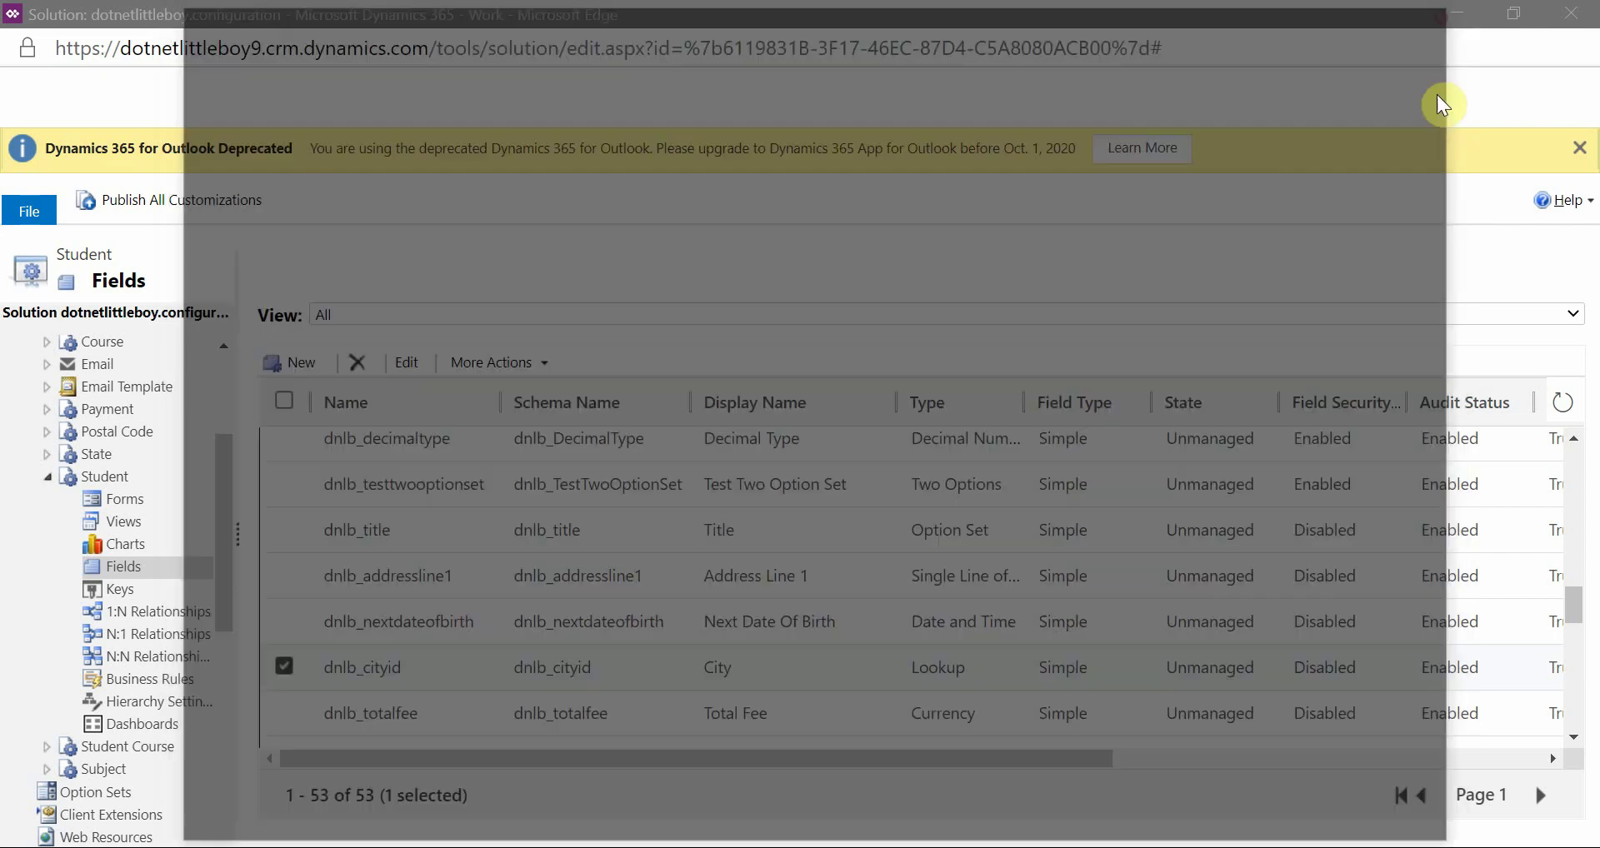
Confirm the signed-in demo user, then return to the administrator's Field Security Profiles list.
scroll(1207, 628, "up", 3)
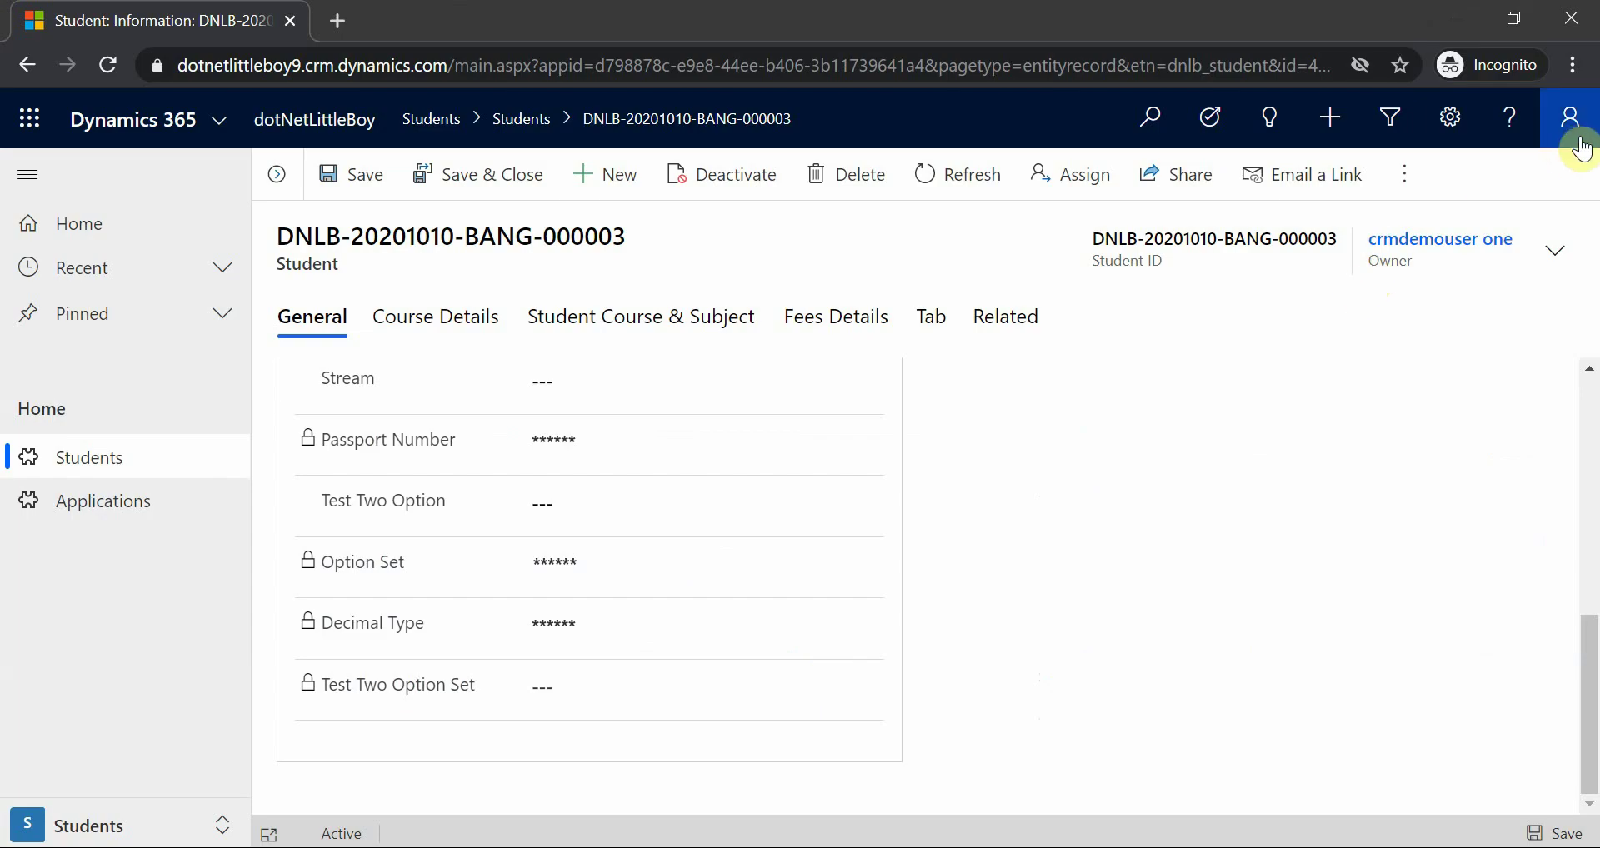
left_click(1567, 118)
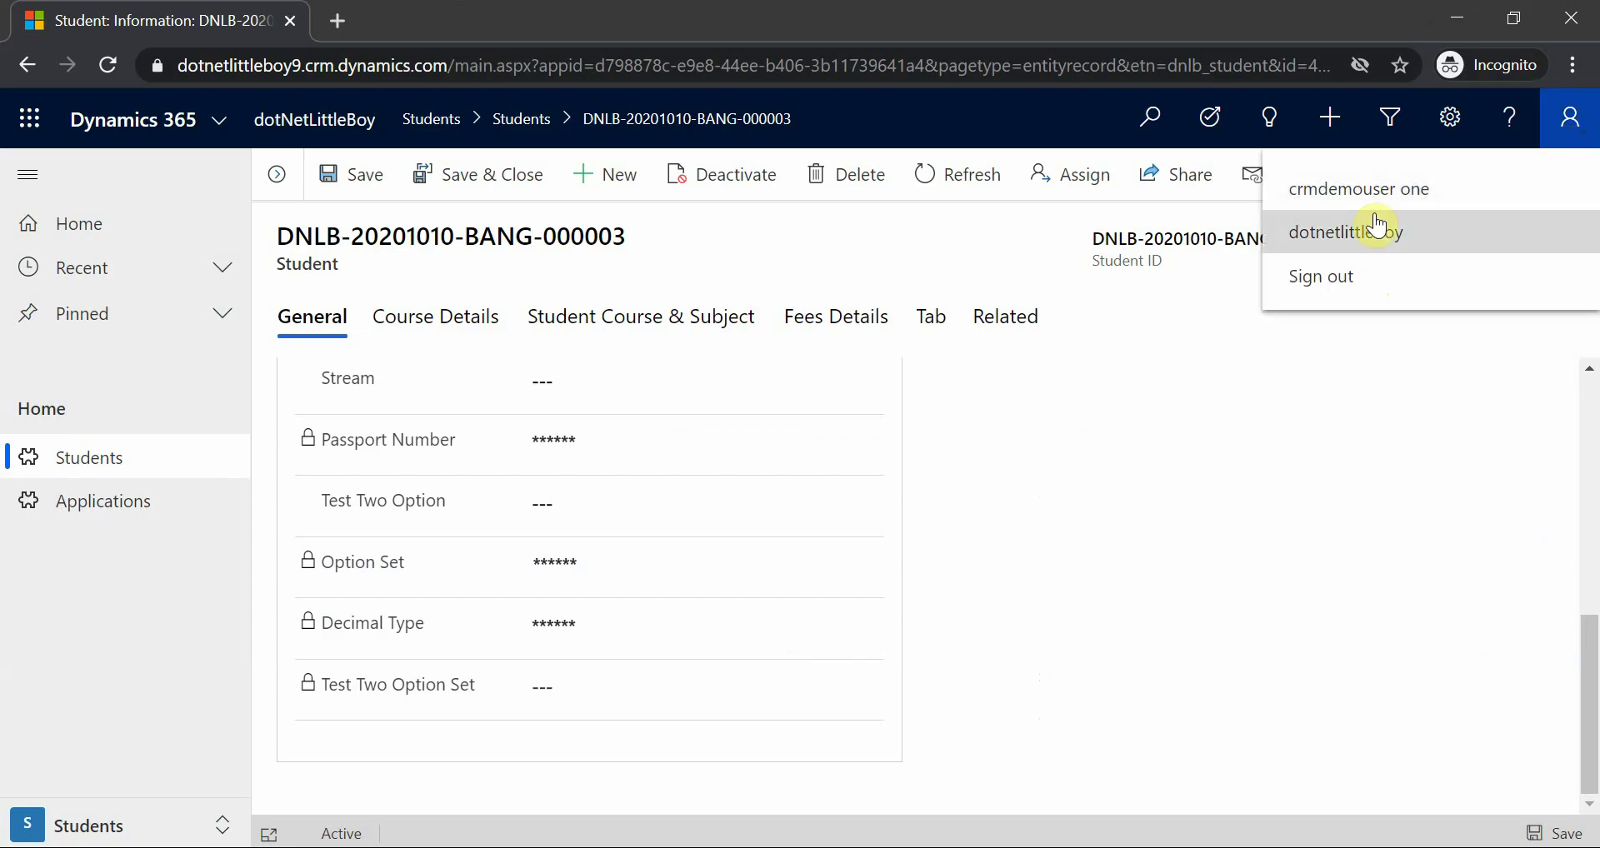
left_click(1104, 600)
left_click(700, 733)
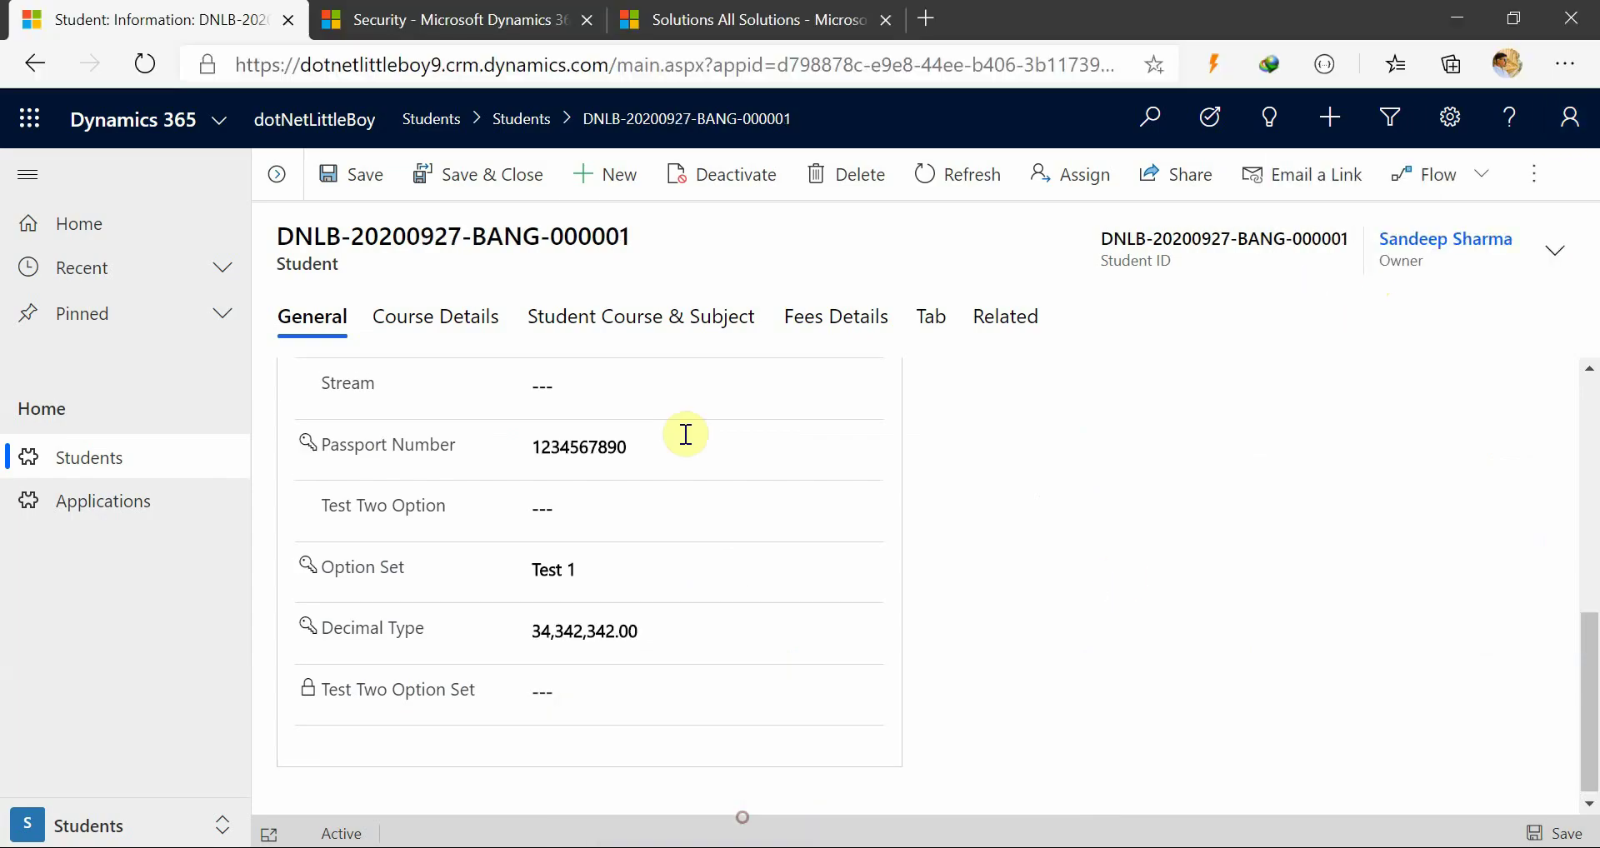
left_click(450, 12)
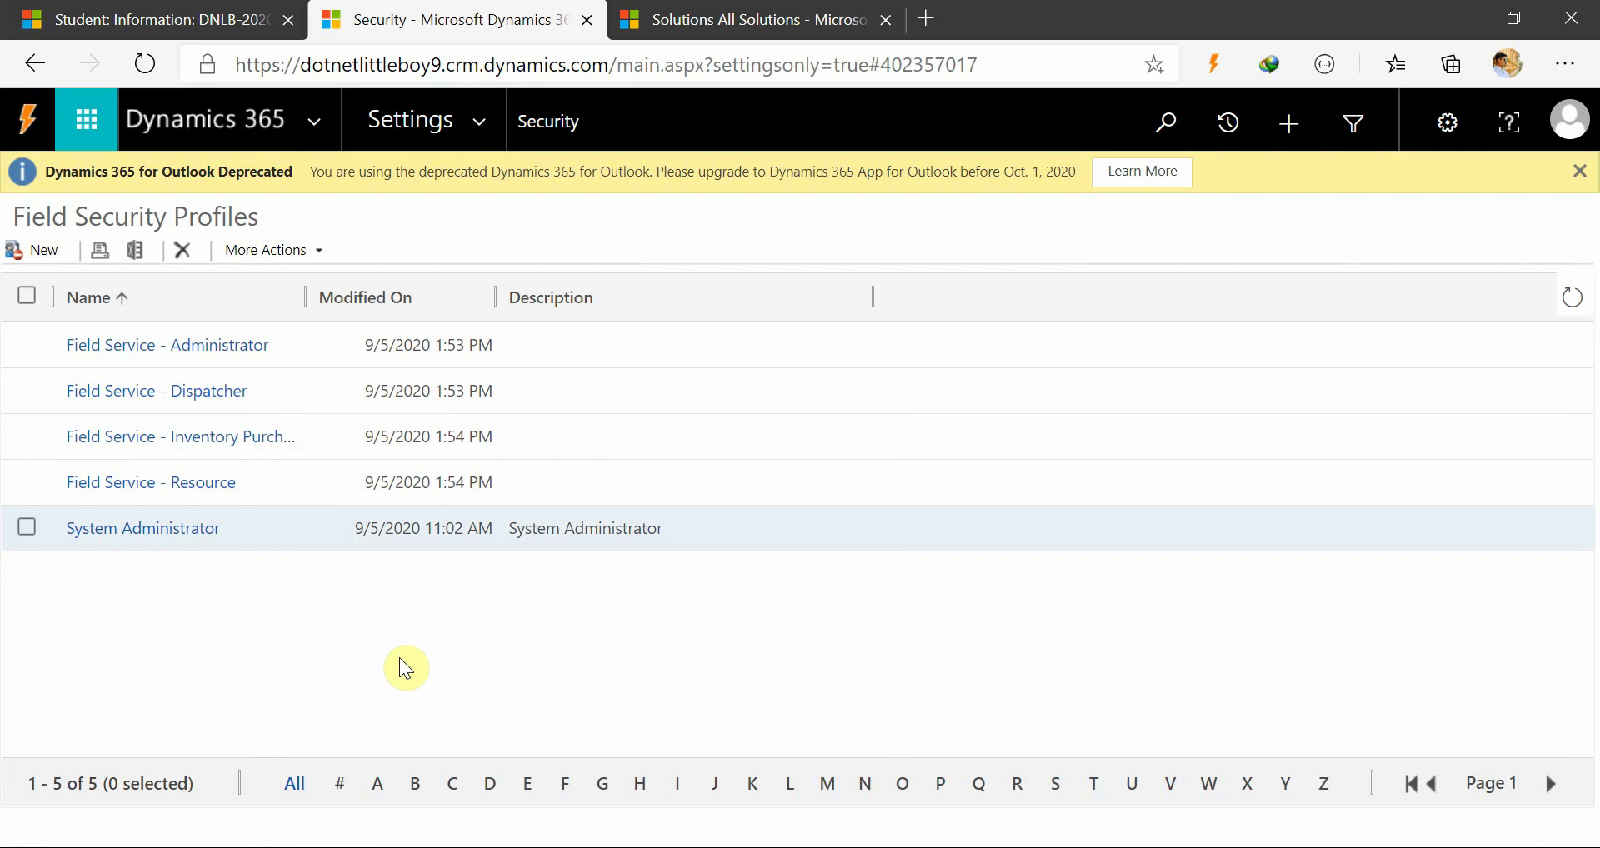
Create a new field security profile named 'Test Field Security Profile' and save it.
left_click(37, 250)
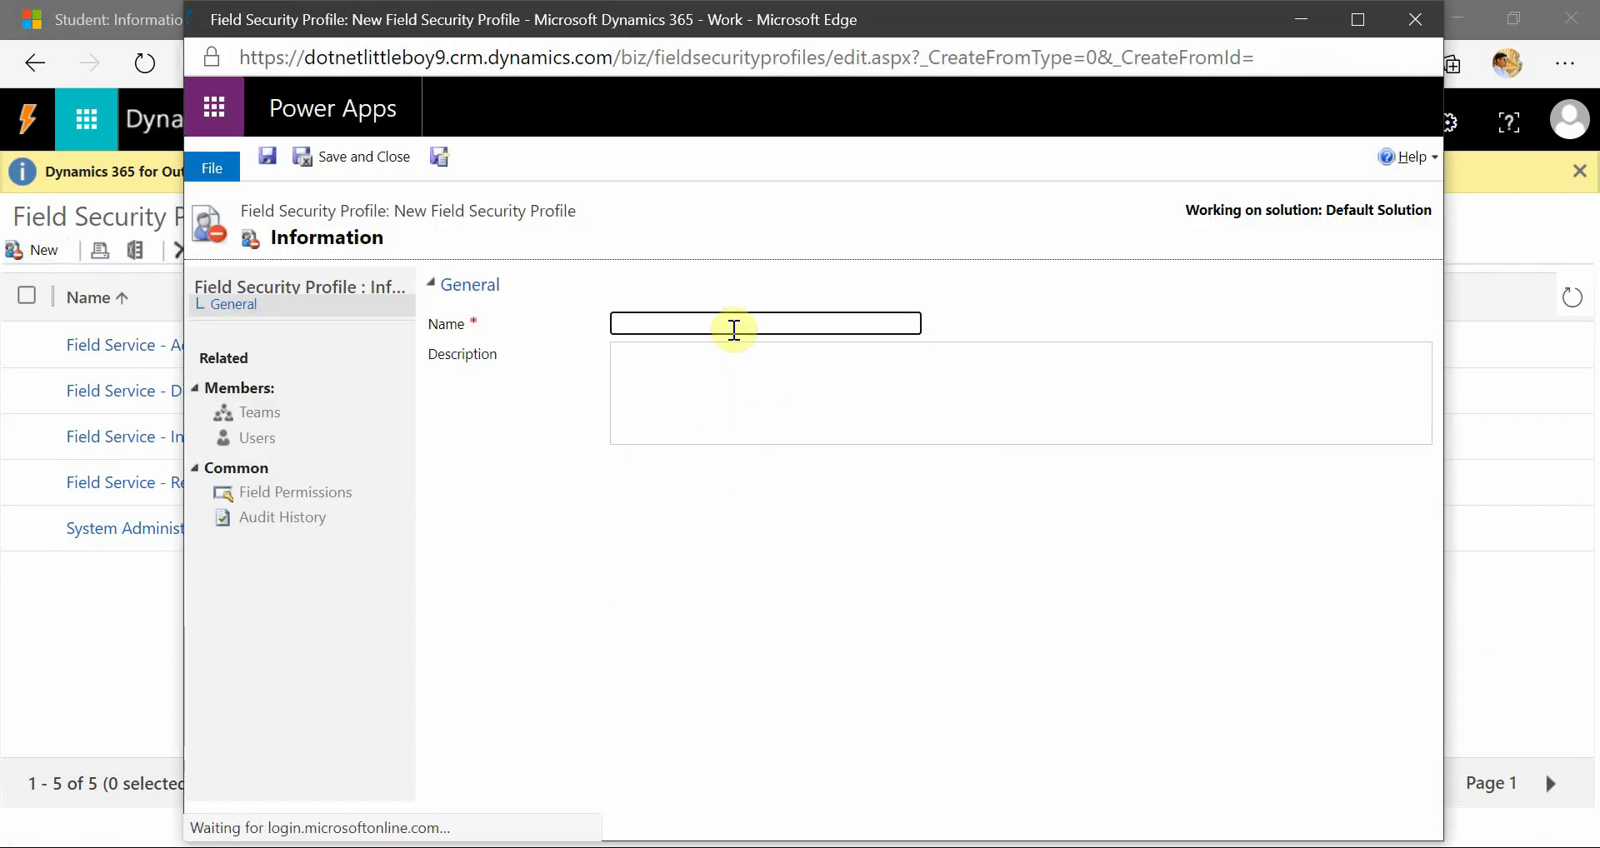
left_click(731, 325)
type("Test")
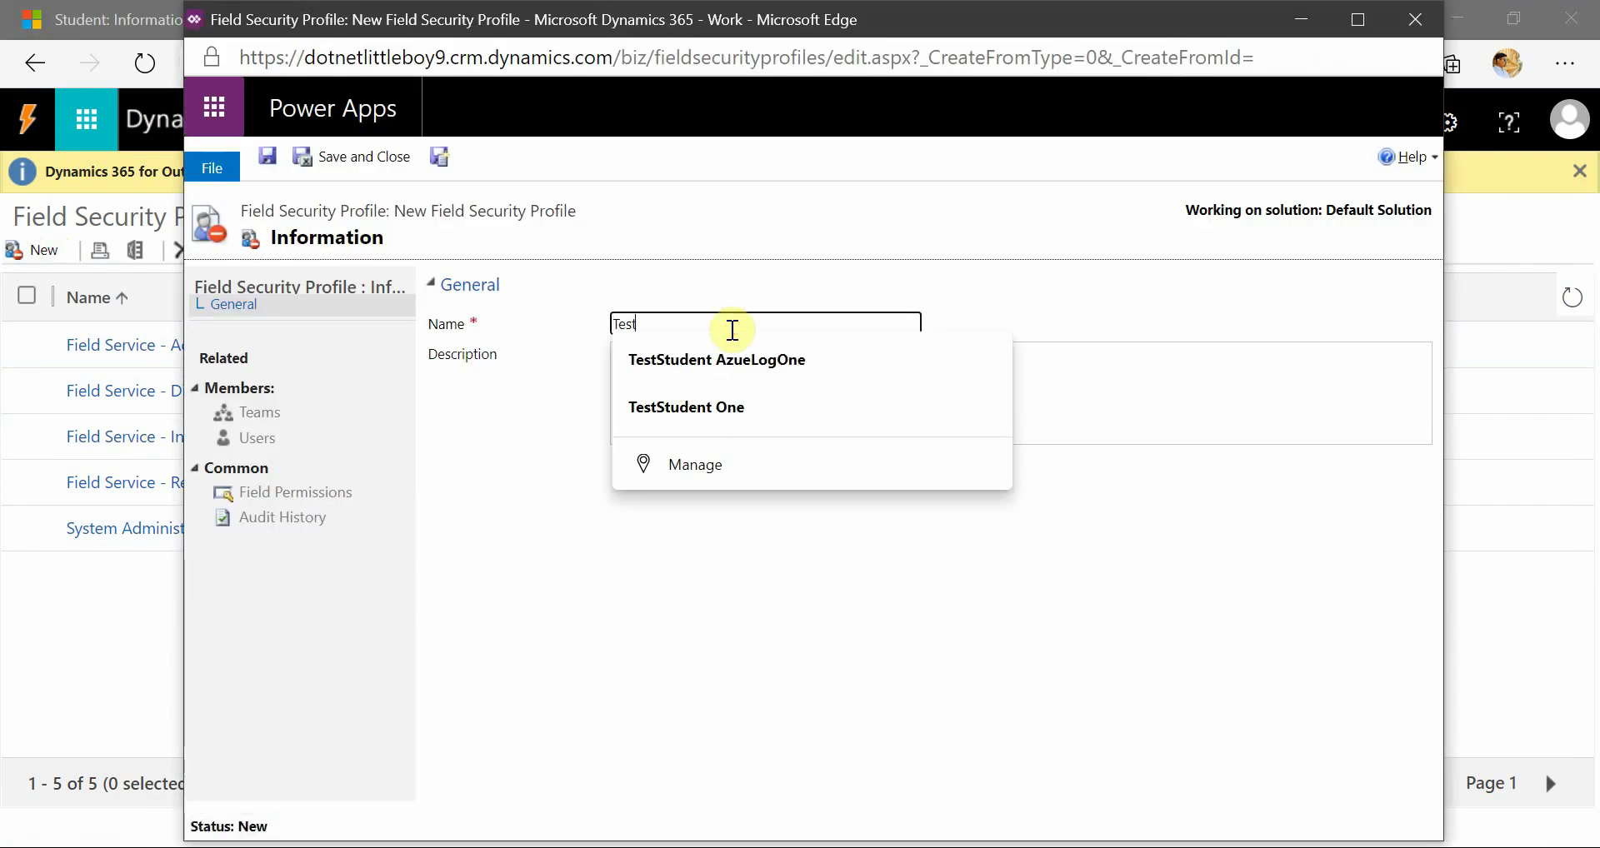
type(" S")
key("BackSpace")
type("Field Security Profile")
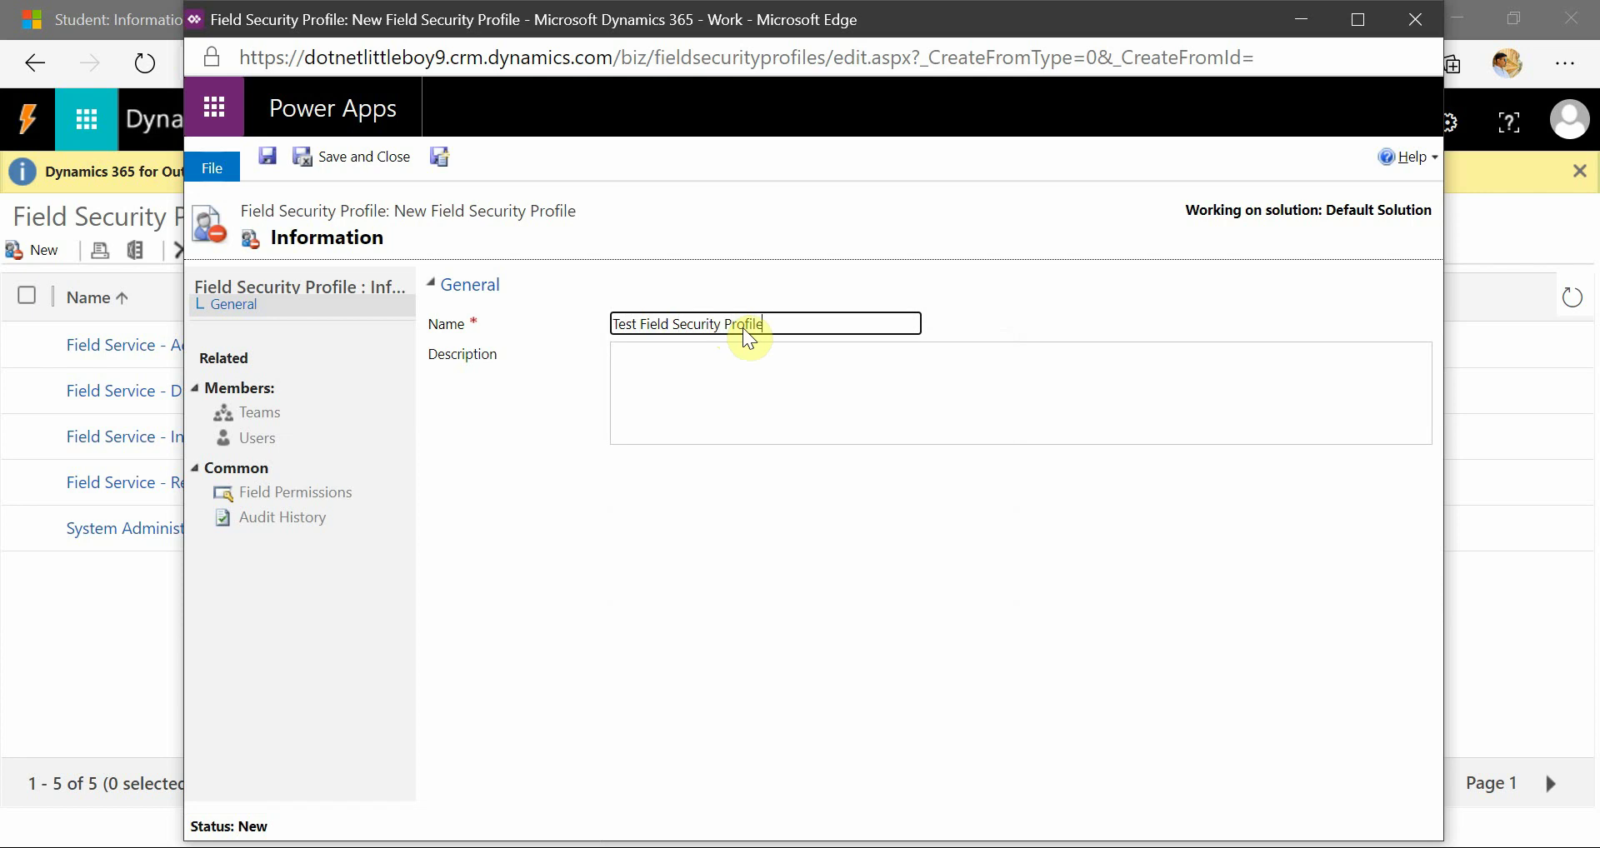
left_click(742, 554)
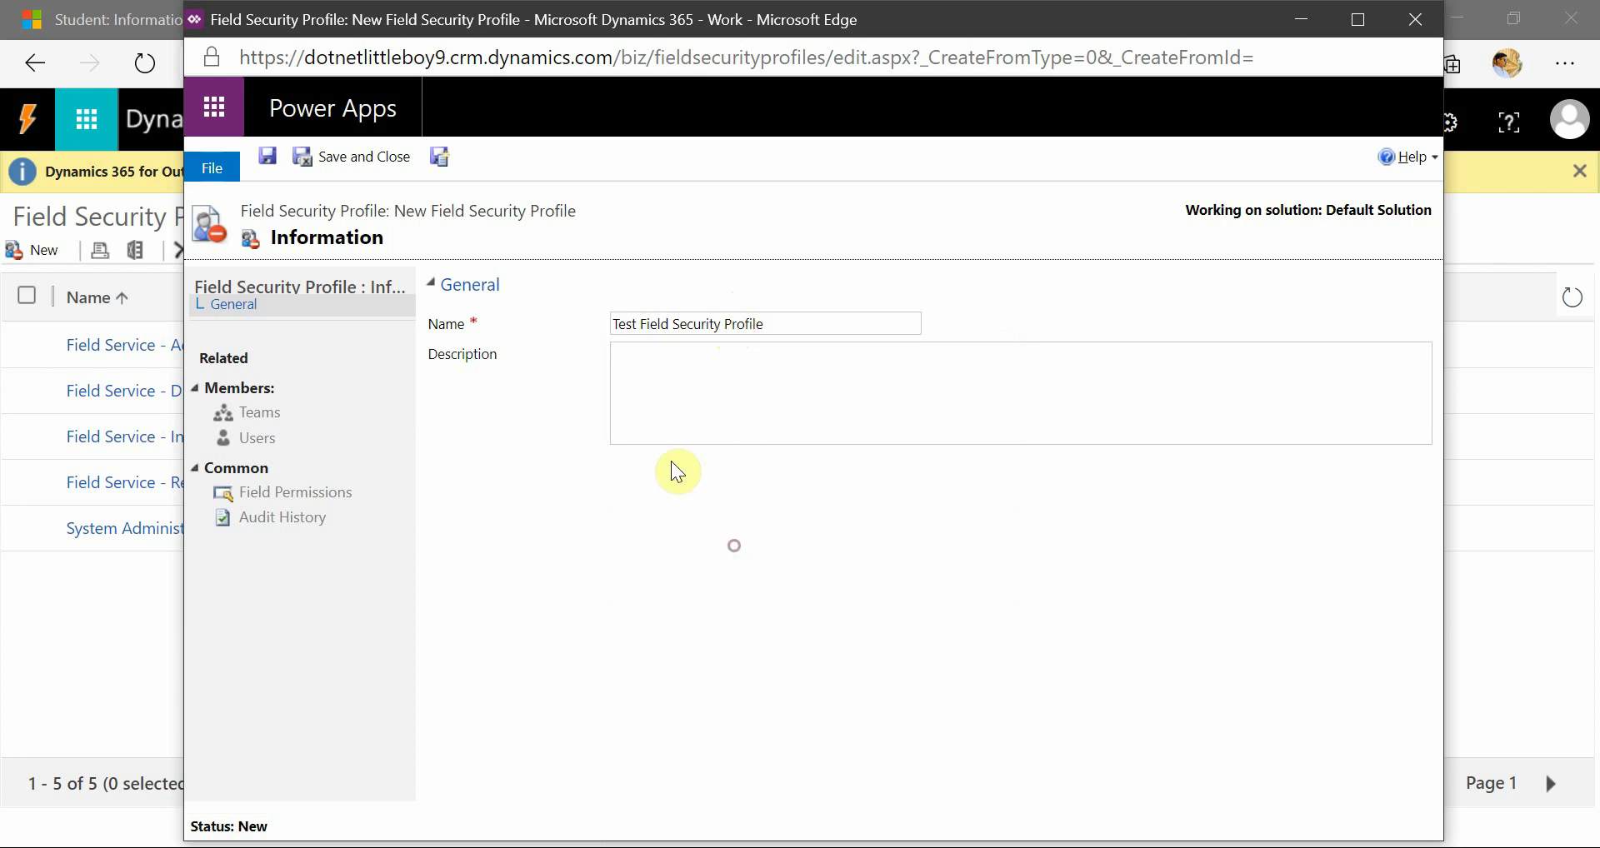
left_click(267, 156)
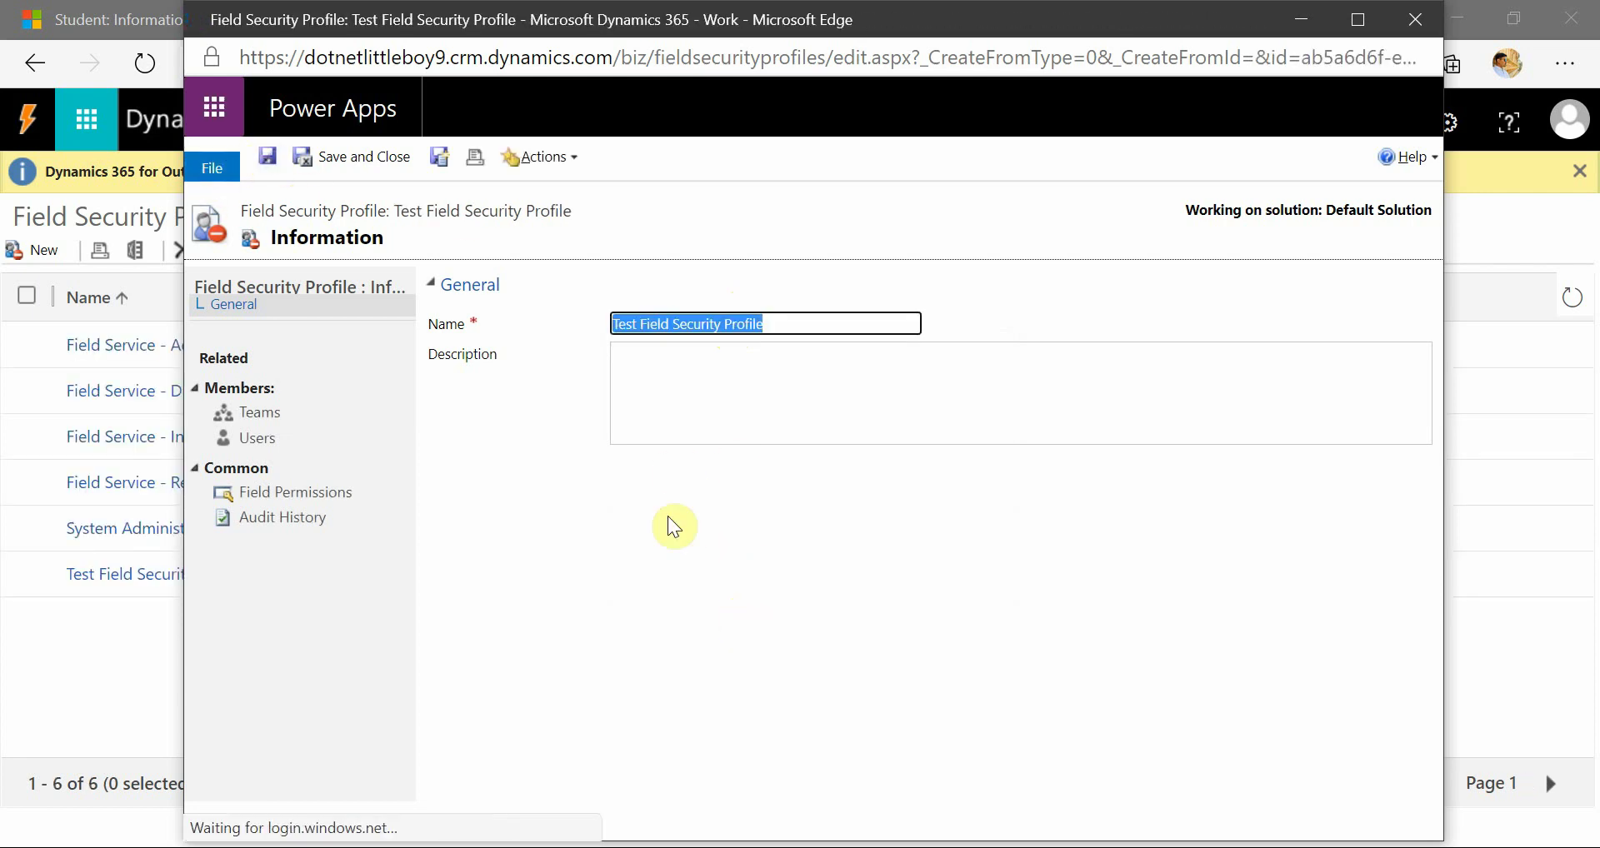
Show the profile's field permissions in a maximized window, sorted by Entity ascending.
left_click(310, 497)
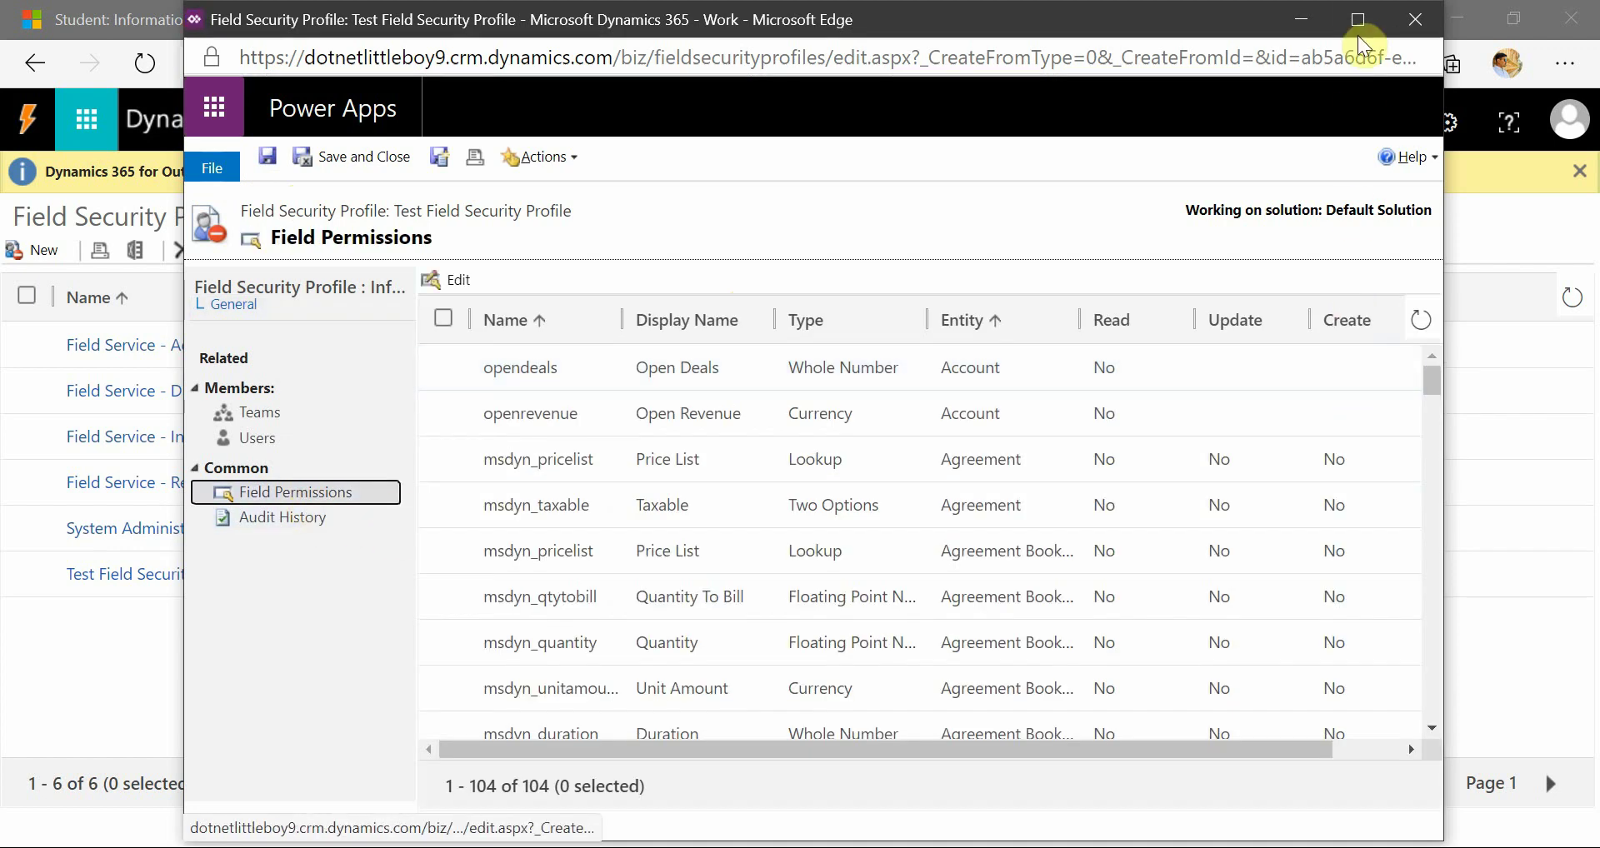
left_click(1357, 19)
scroll(846, 530, "down", 5)
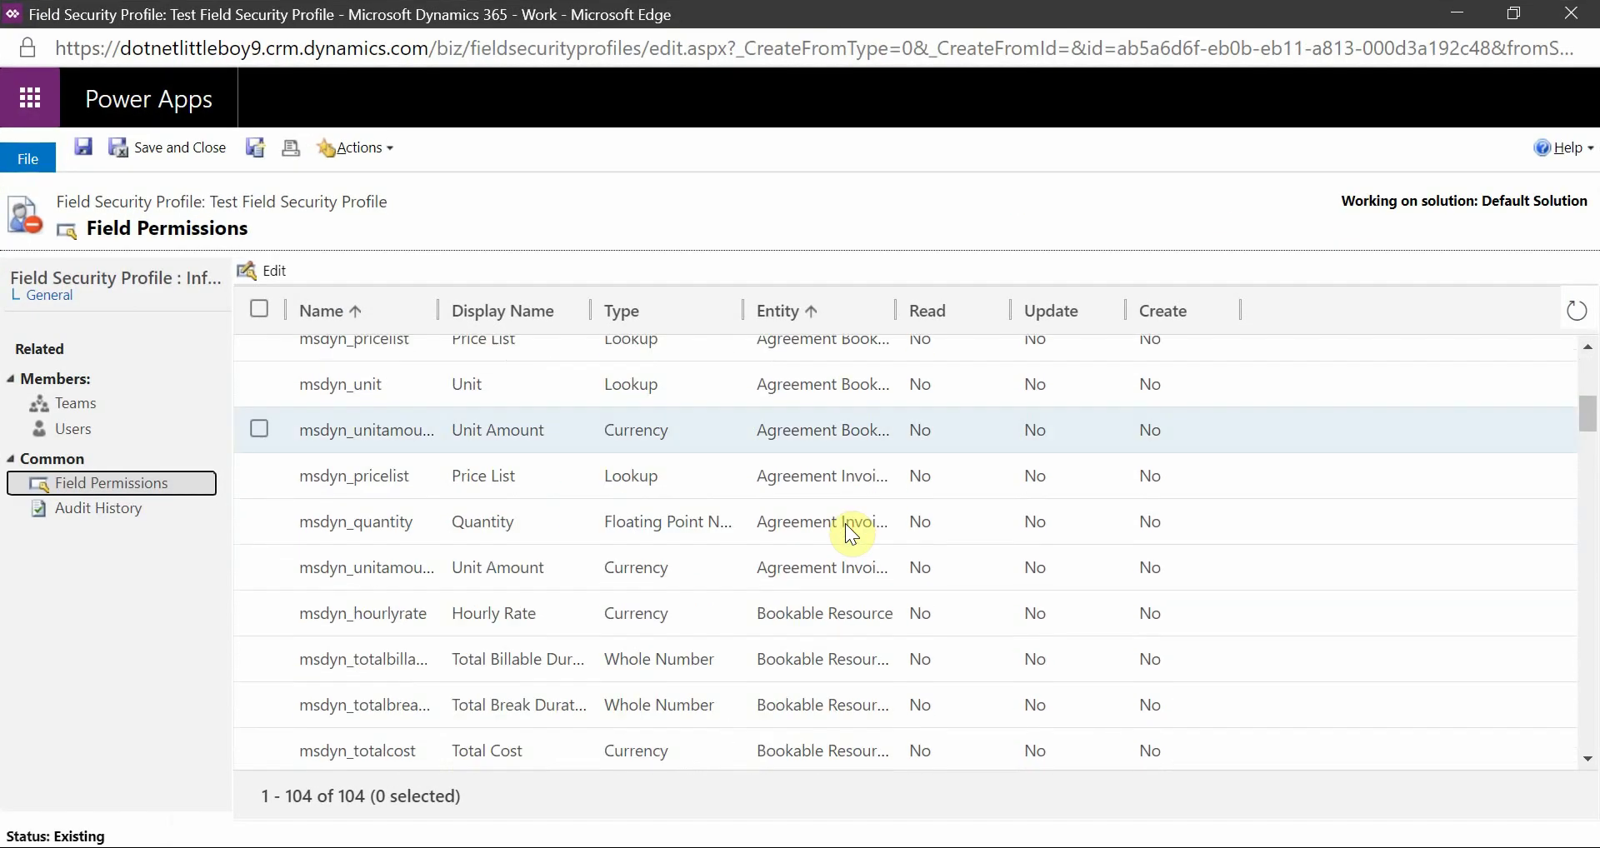
scroll(847, 527, "up", 3)
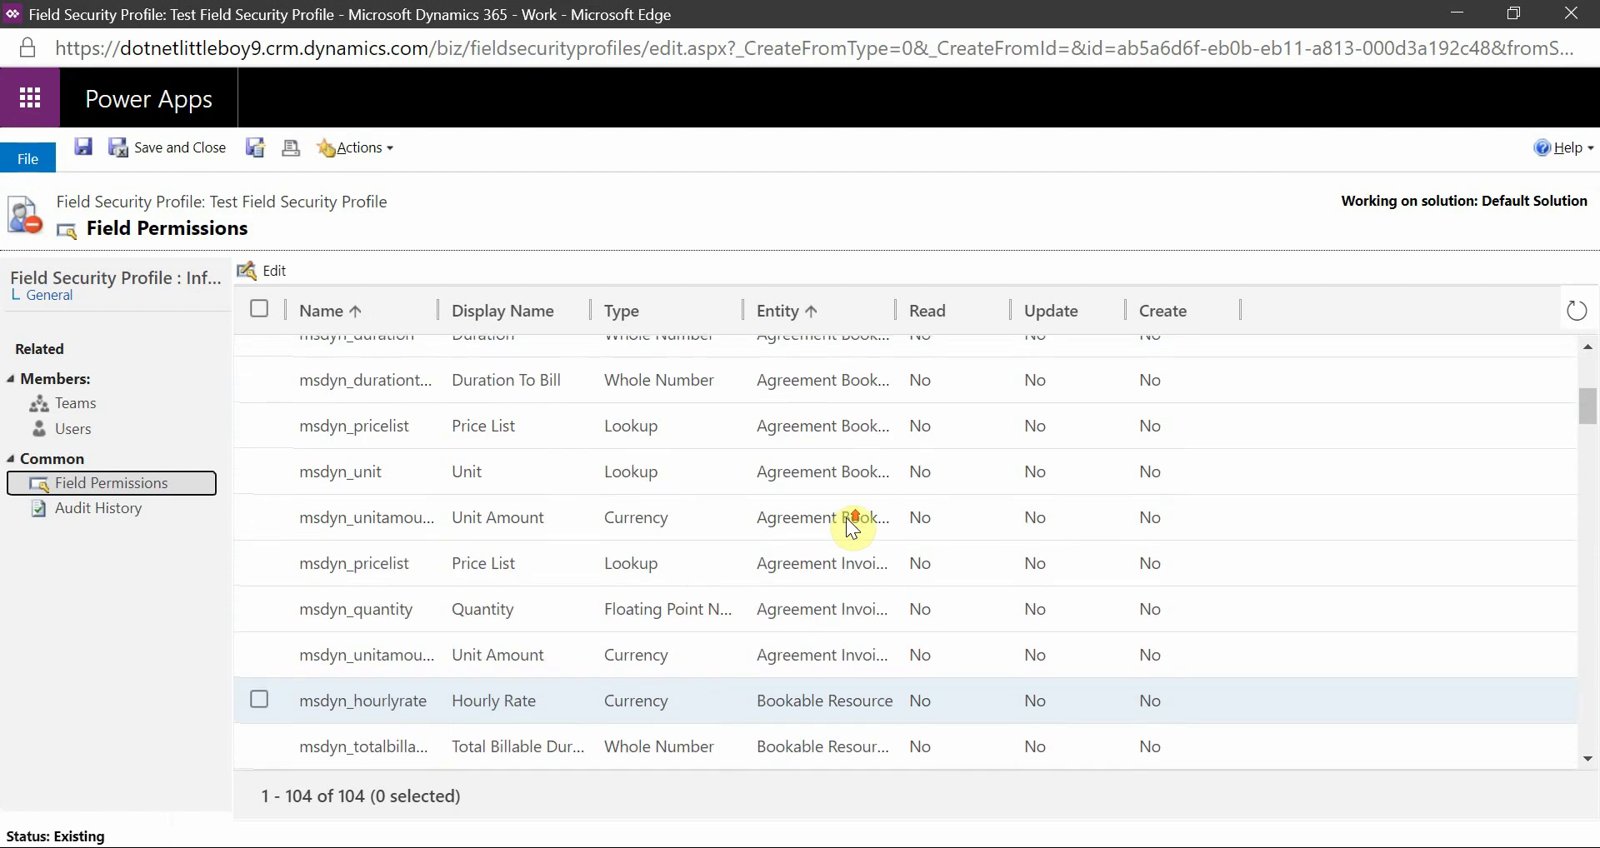
scroll(847, 523, "up", 2)
scroll(911, 575, "down", 3)
scroll(917, 581, "up", 3)
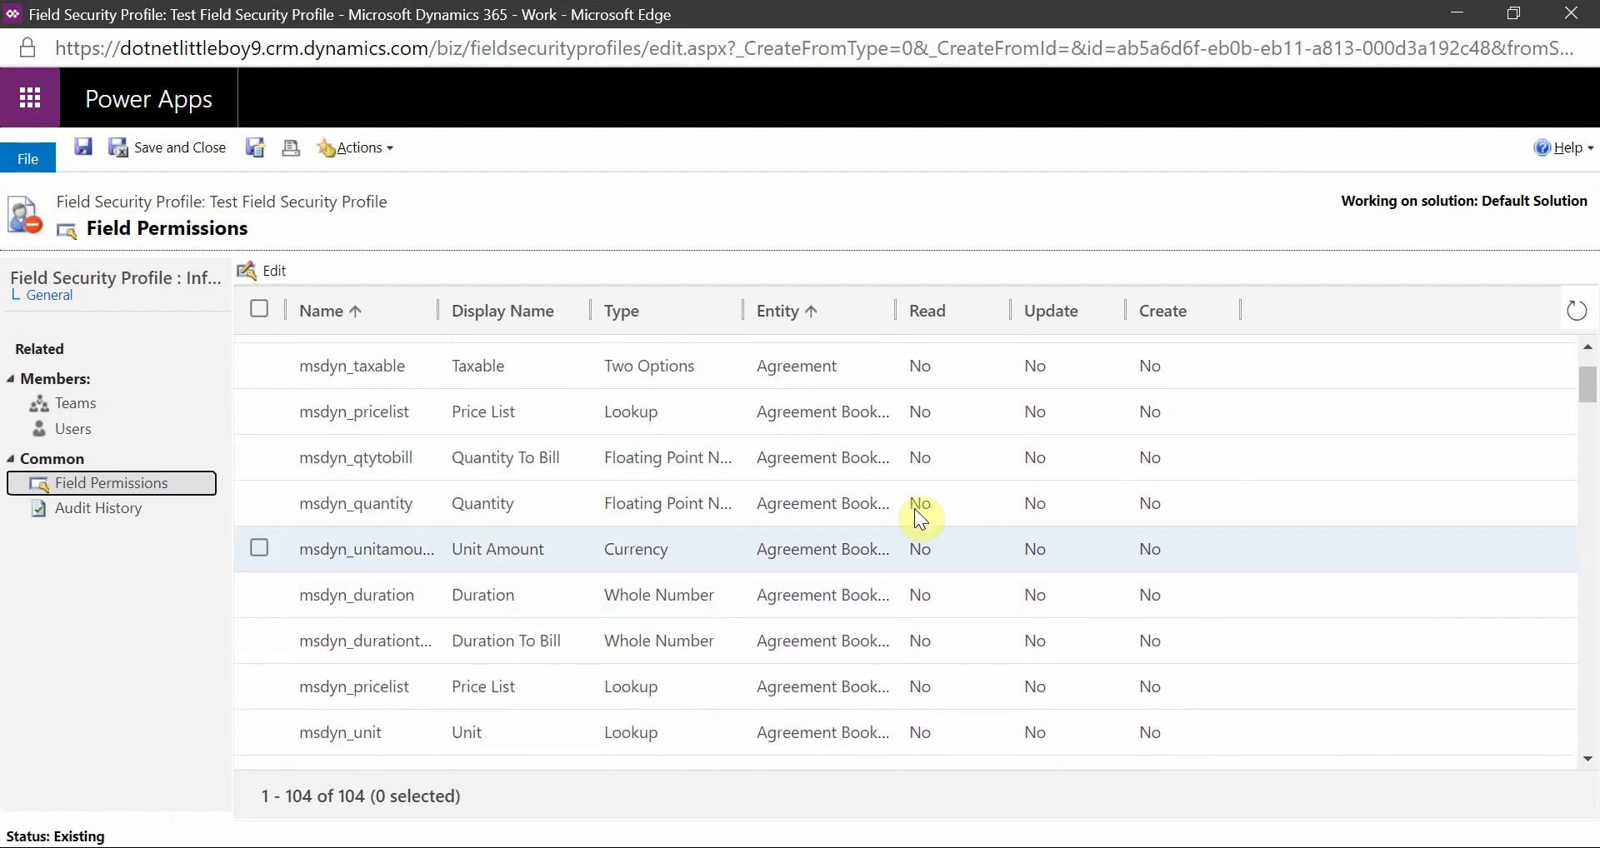
left_click(837, 323)
left_click(833, 323)
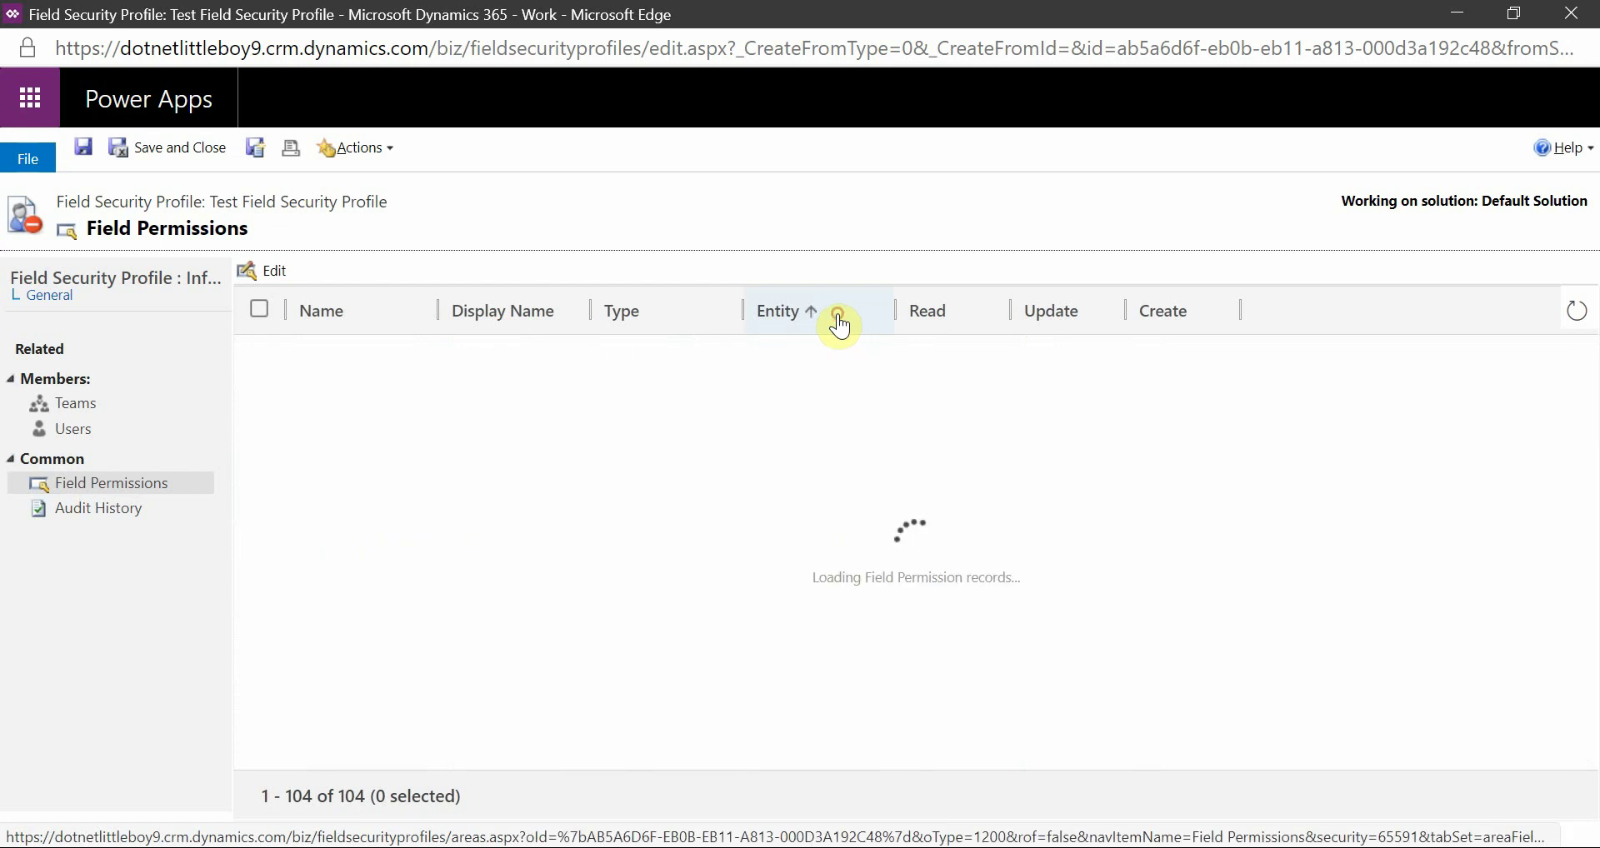
scroll(870, 550, "down", 8)
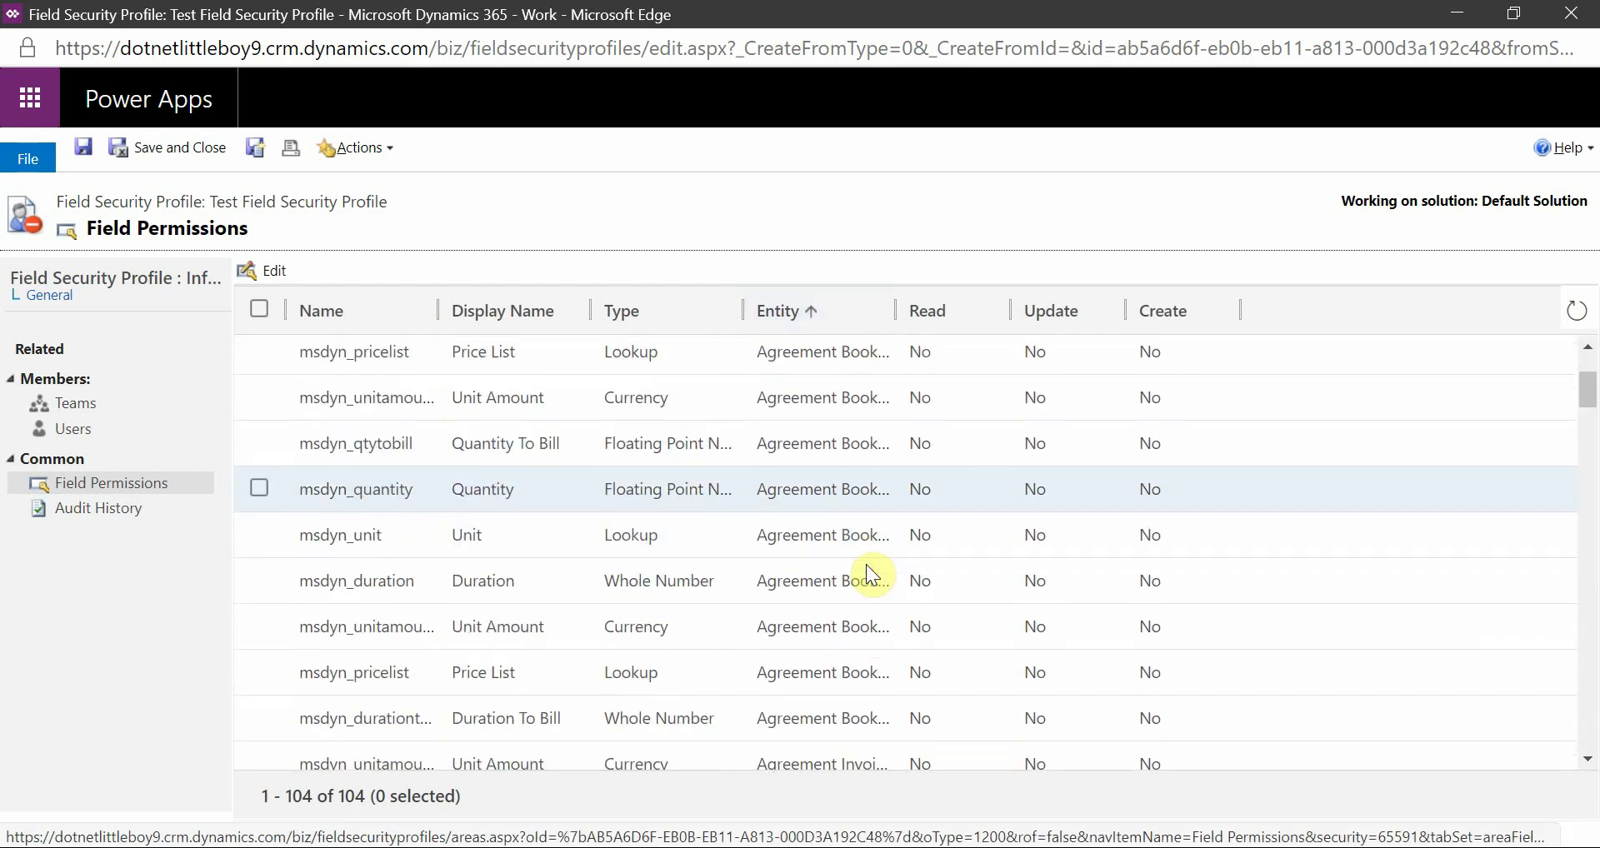
scroll(863, 565, "down", 10)
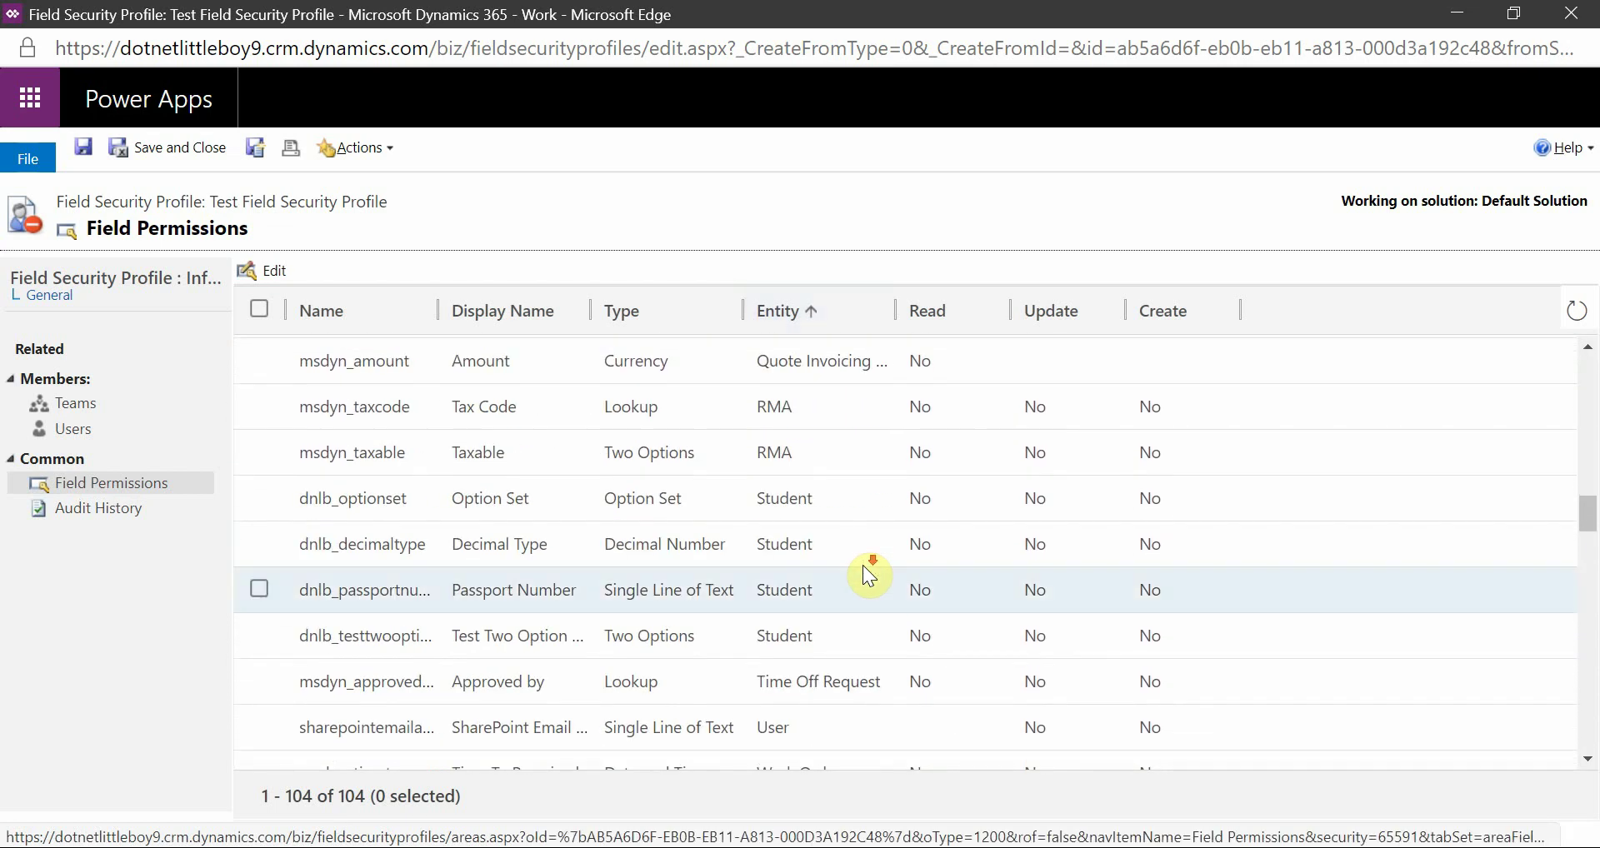
scroll(866, 558, "up", 2)
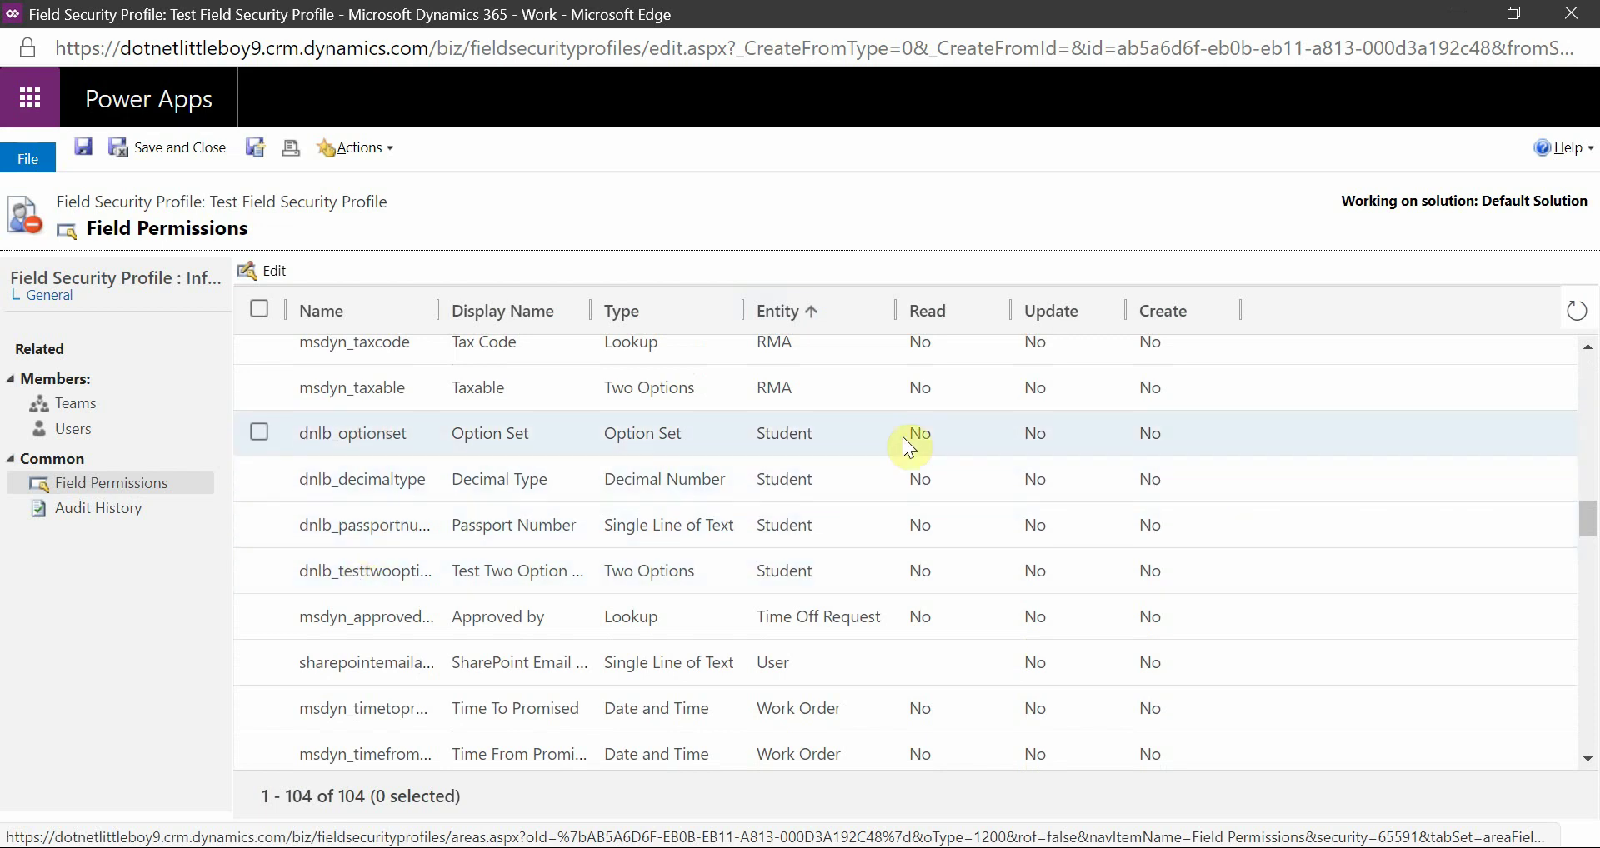
Select the Student Option Set, Decimal Type, Passport Number and two-option test fields.
left_click(259, 433)
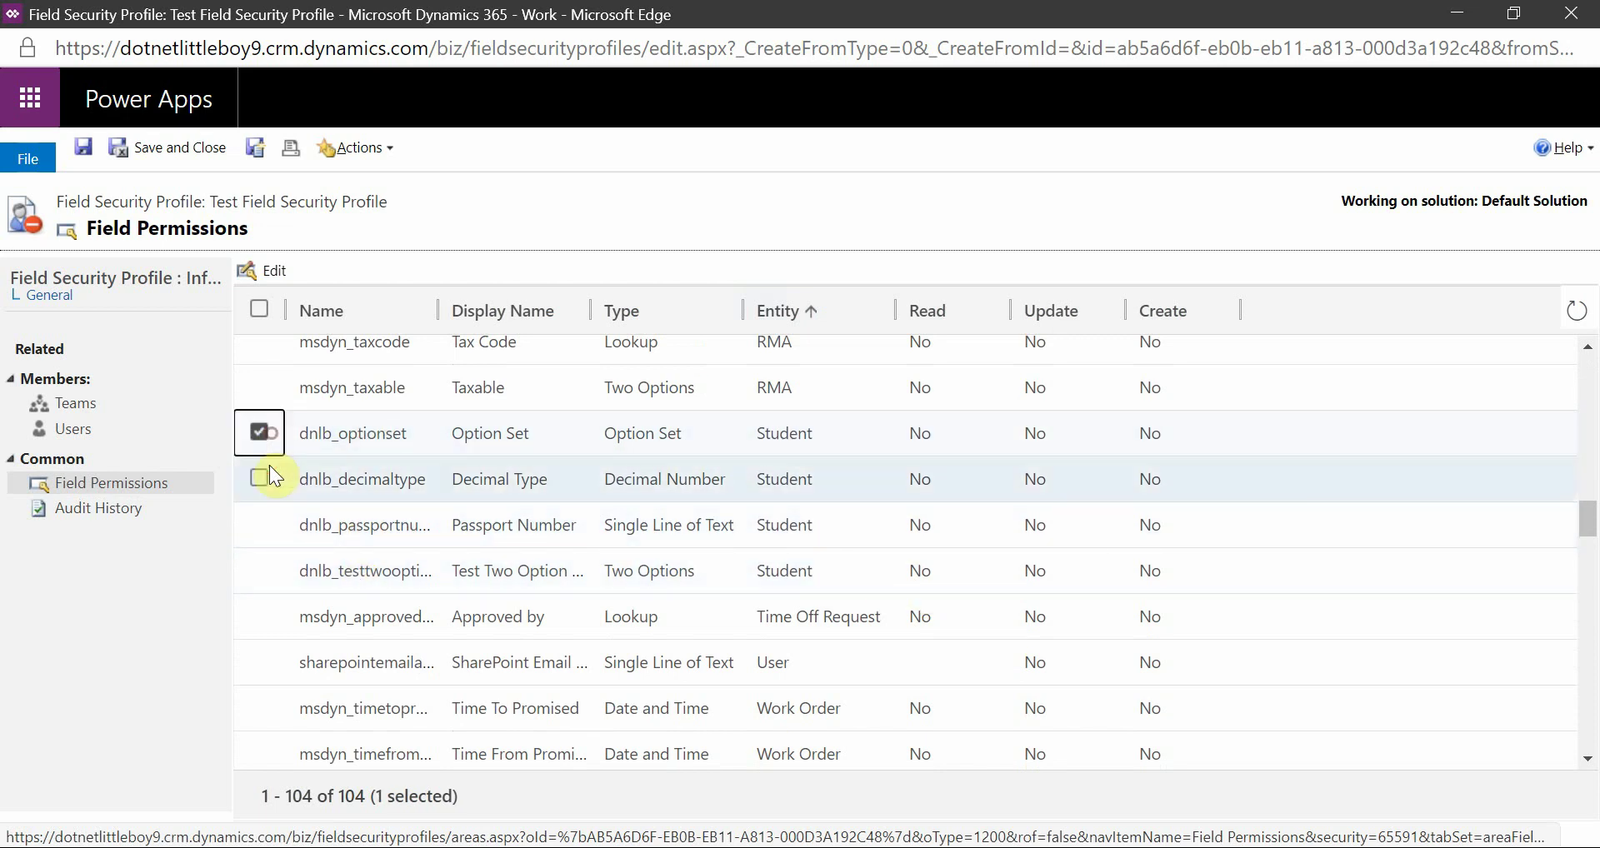
left_click(259, 478)
left_click(259, 524)
left_click(259, 569)
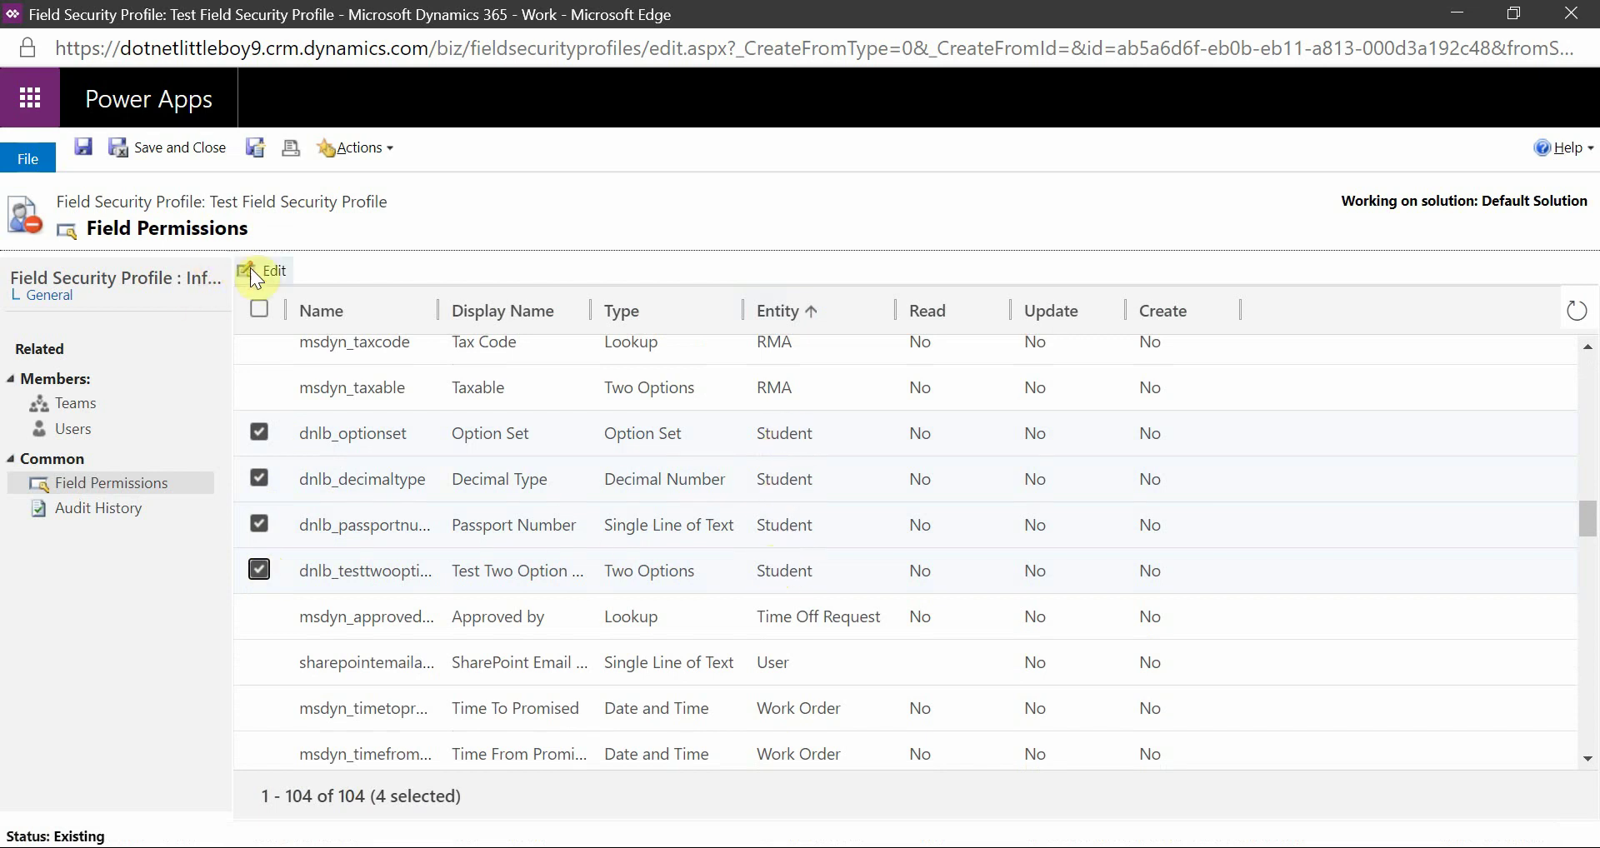
Set Allow Read to Yes for the four selected Student fields in Edit Field Security.
left_click(277, 271)
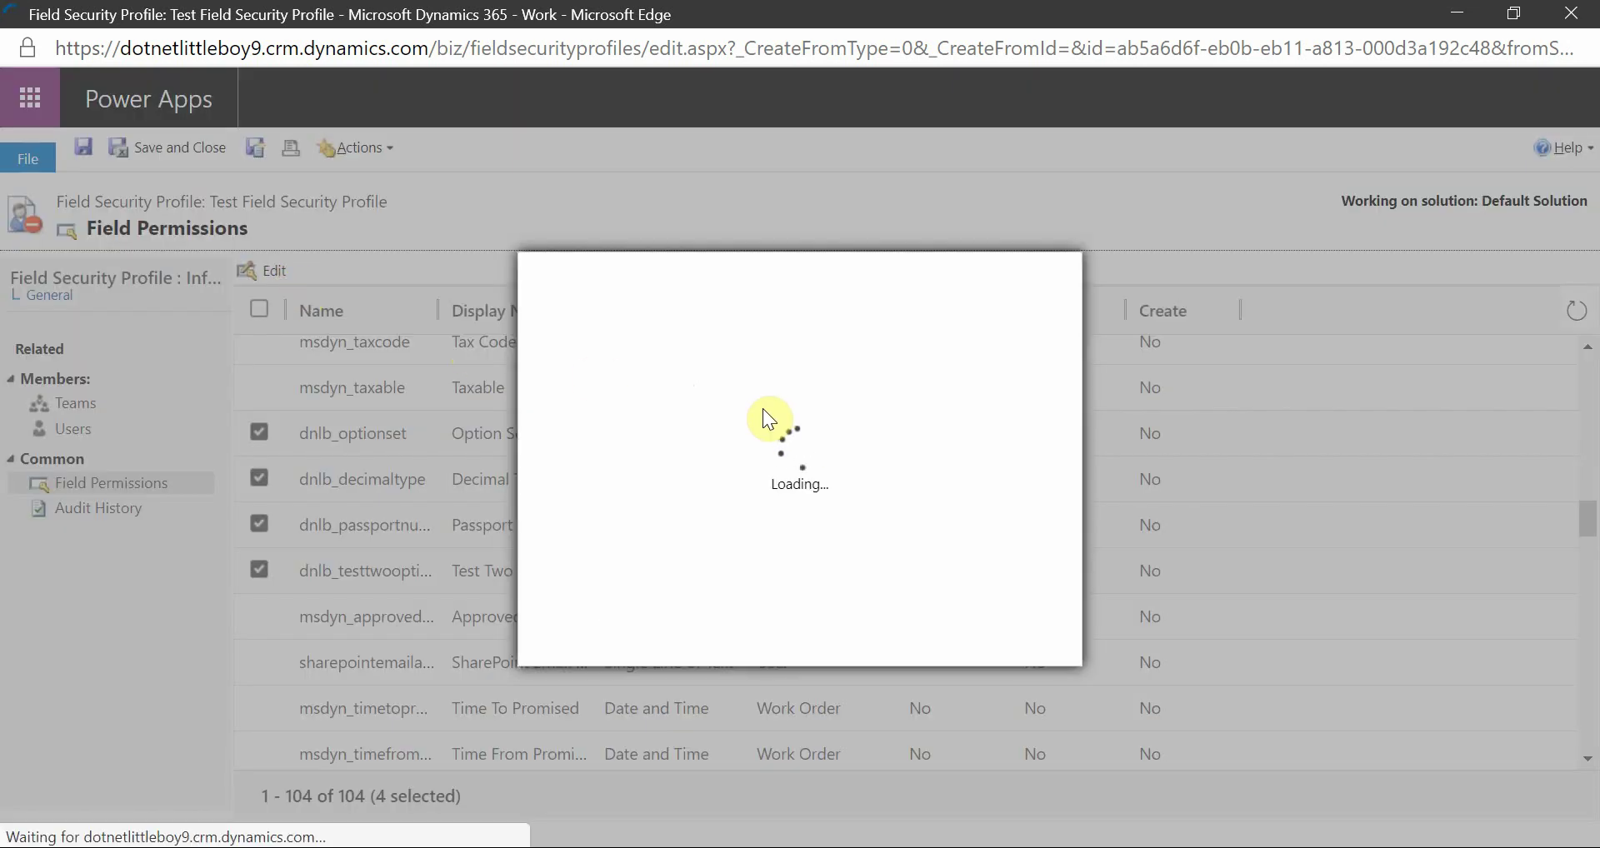
left_click(948, 417)
left_click(950, 439)
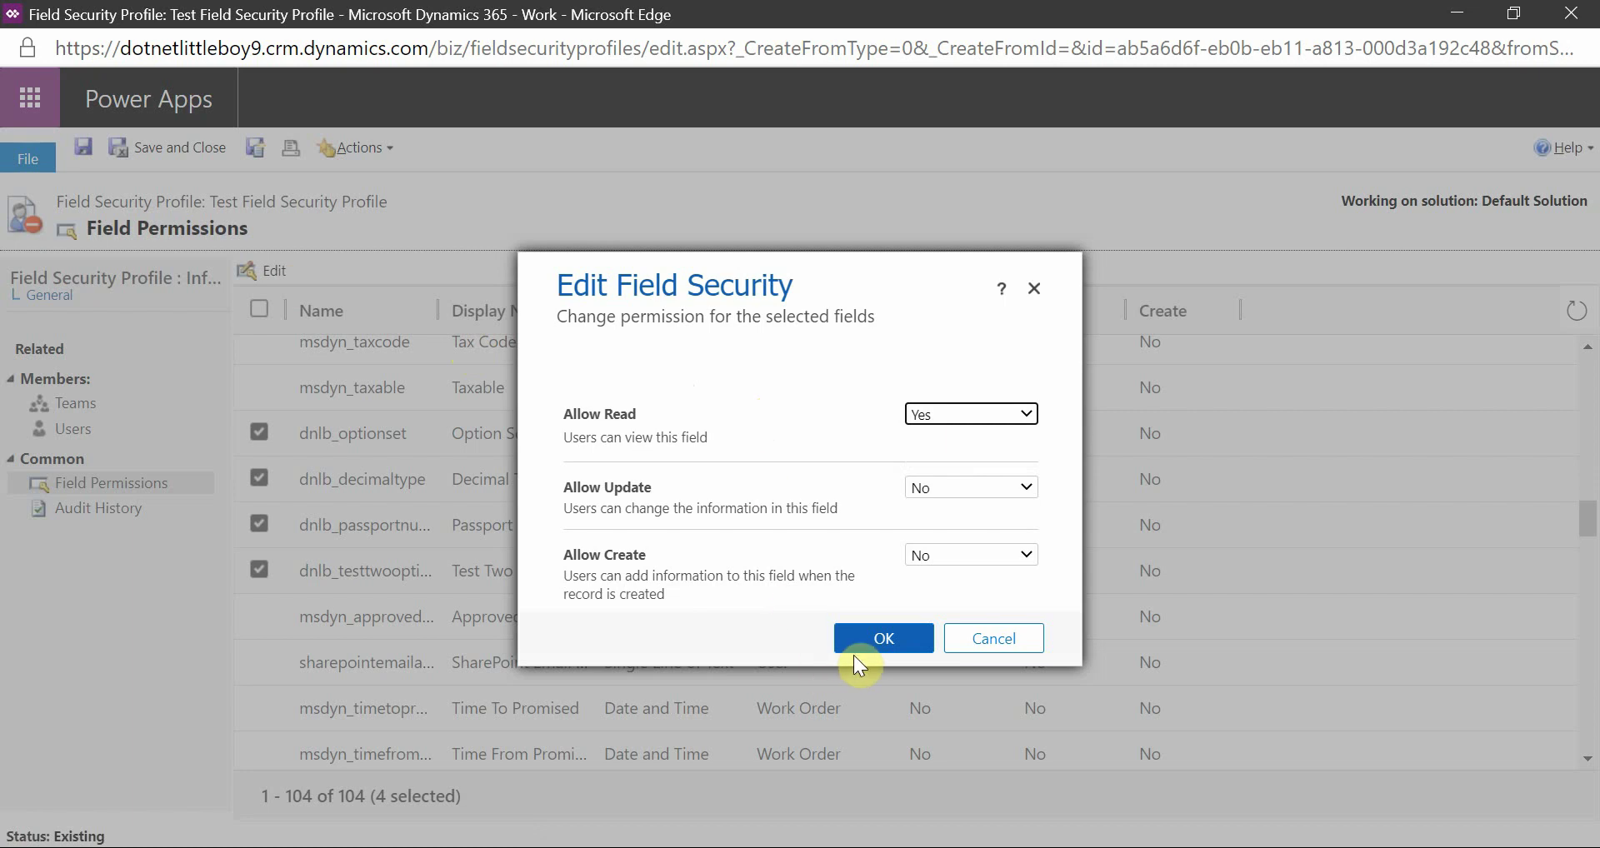
key("alt+Tab")
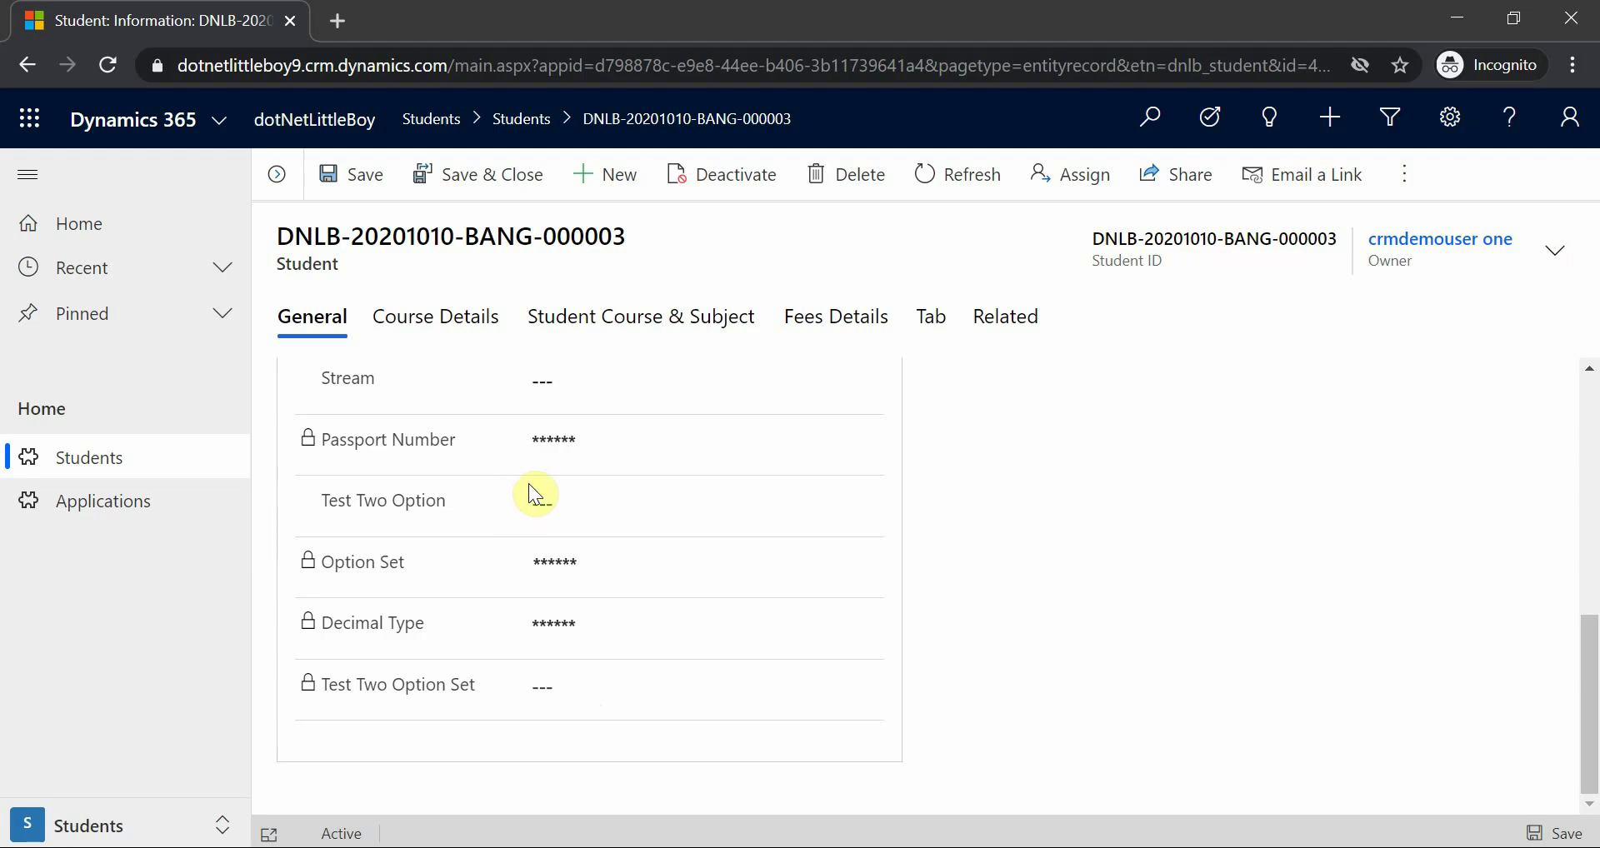
left_click(551, 460)
left_click(1077, 801)
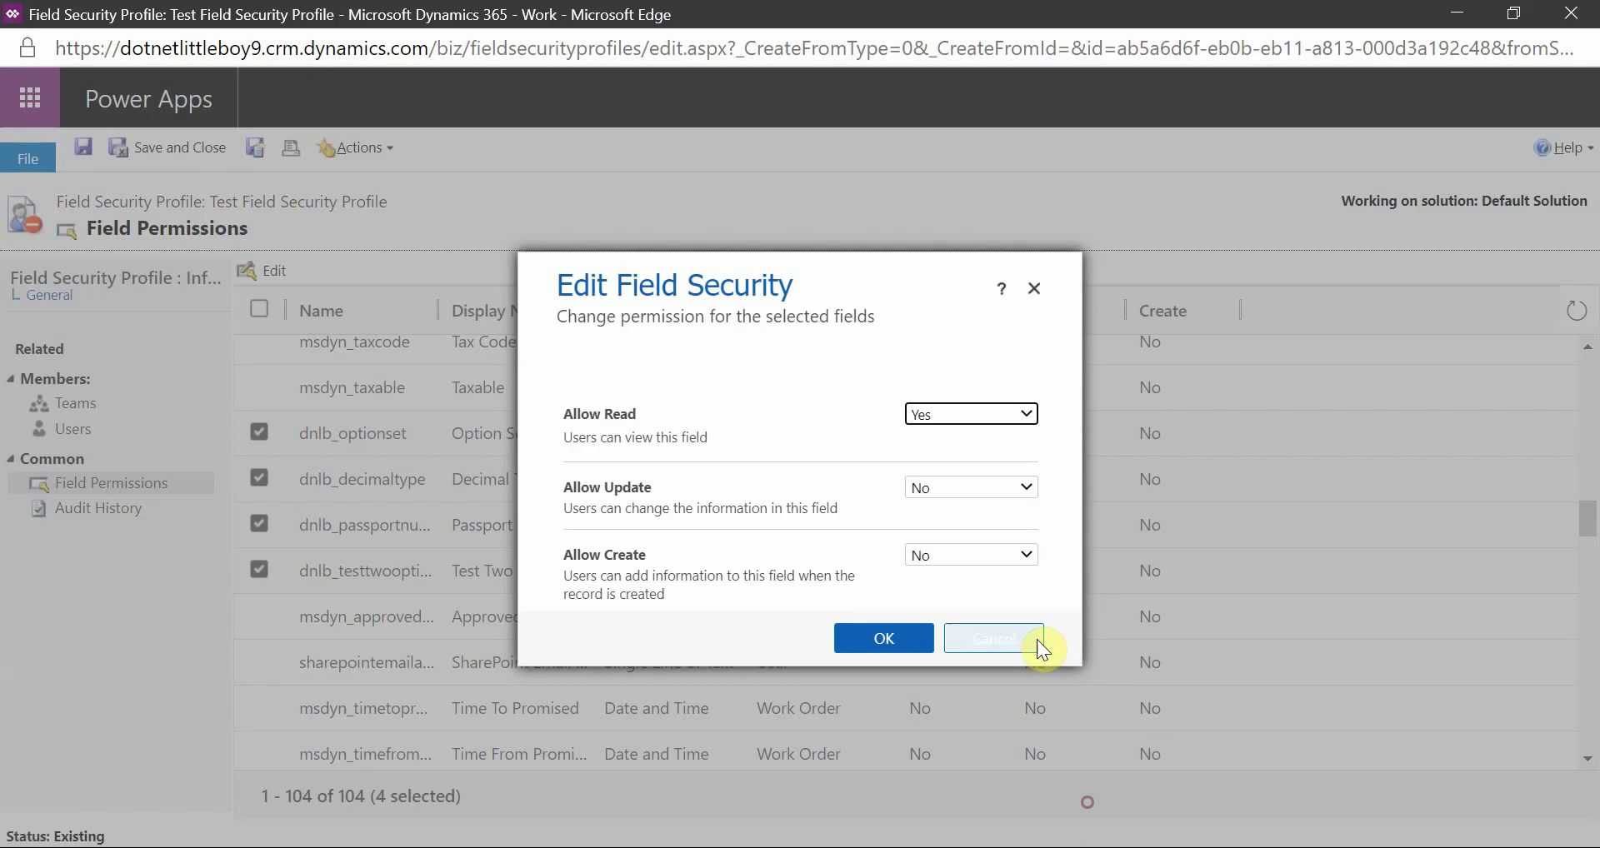
Apply the read permission, dismiss the error alert and review the updated permissions grid.
left_click(907, 639)
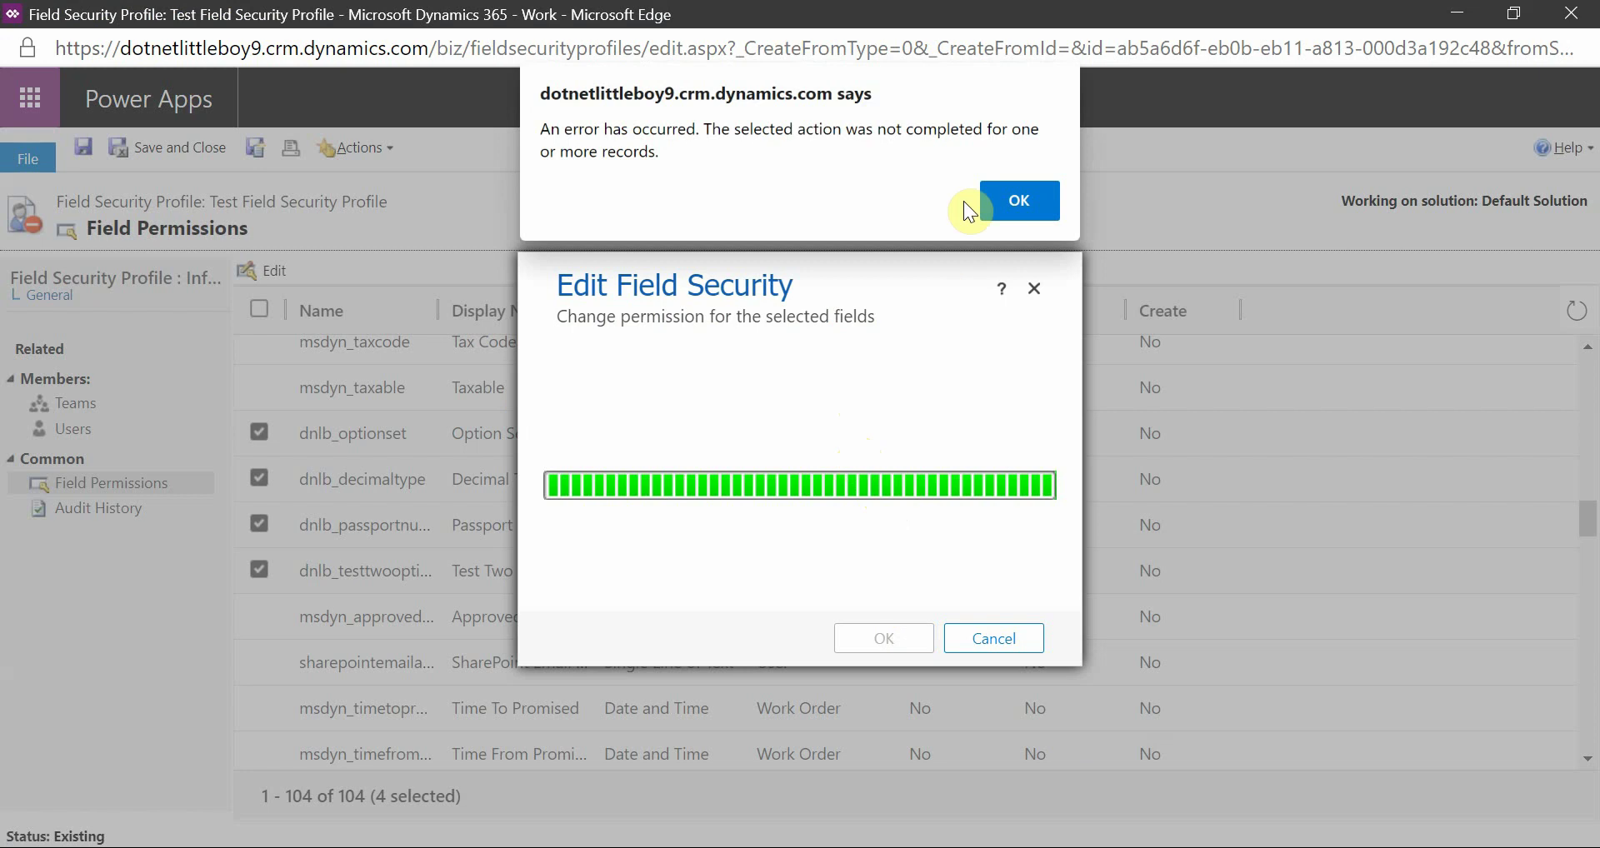
left_click(1025, 208)
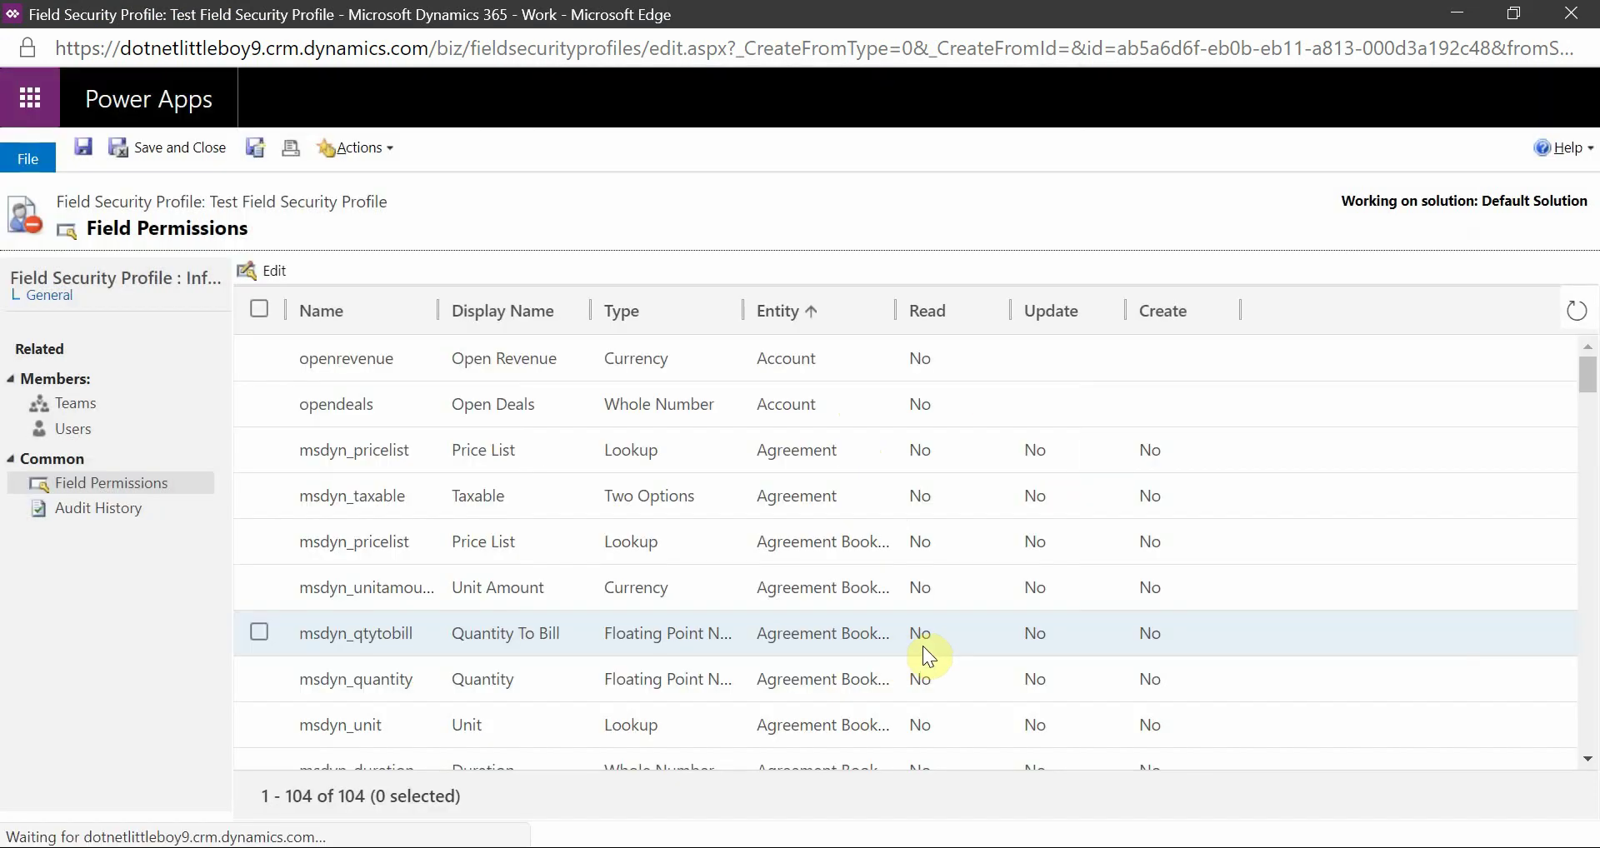
scroll(917, 492, "down", 10)
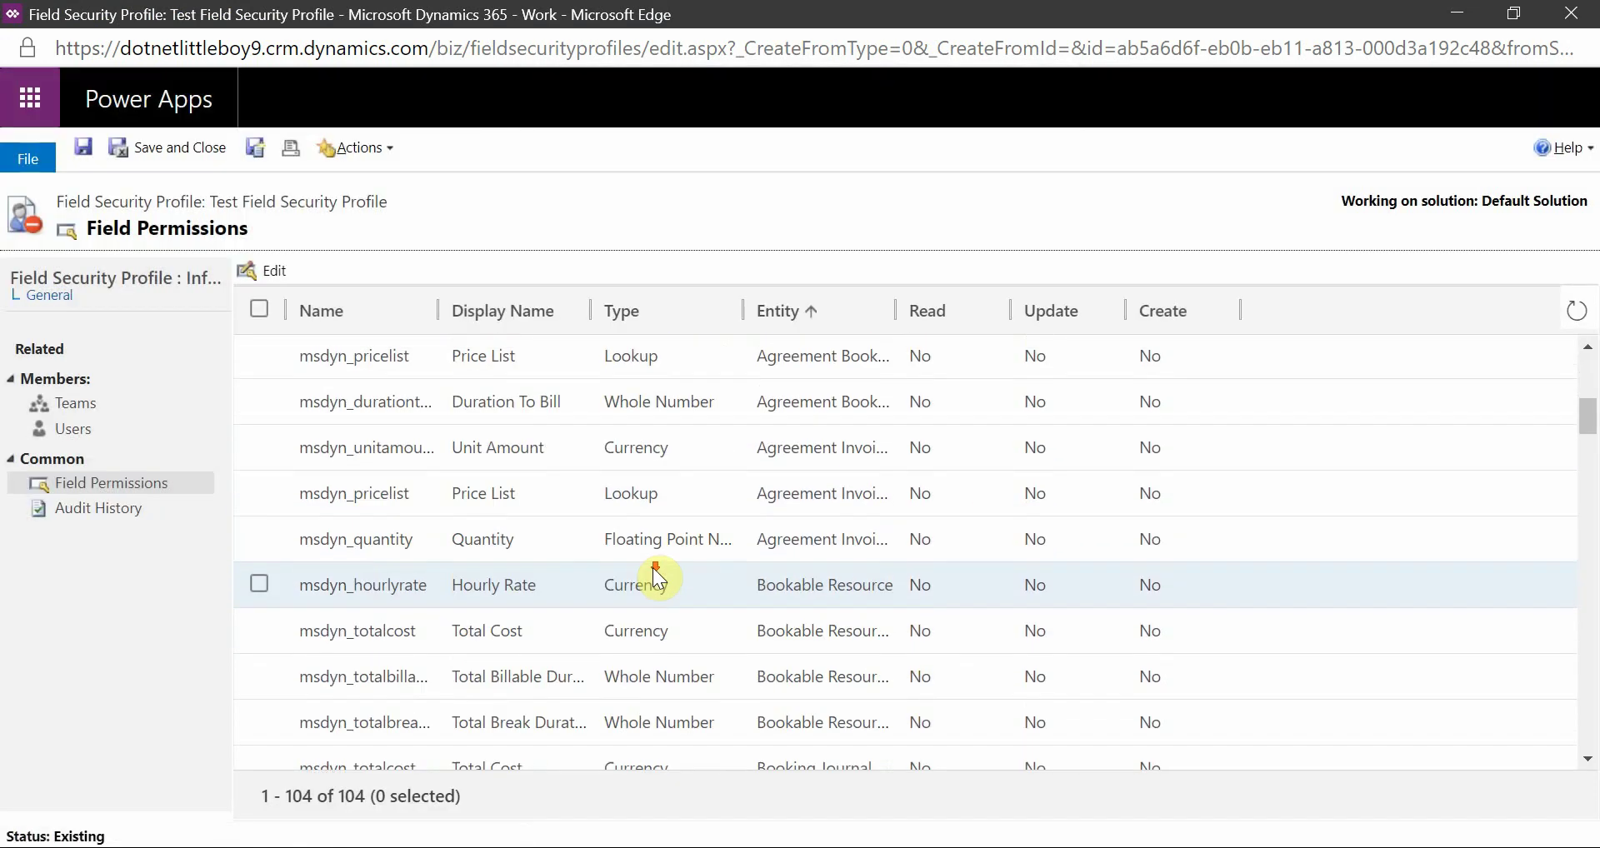
scroll(659, 567, "down", 8)
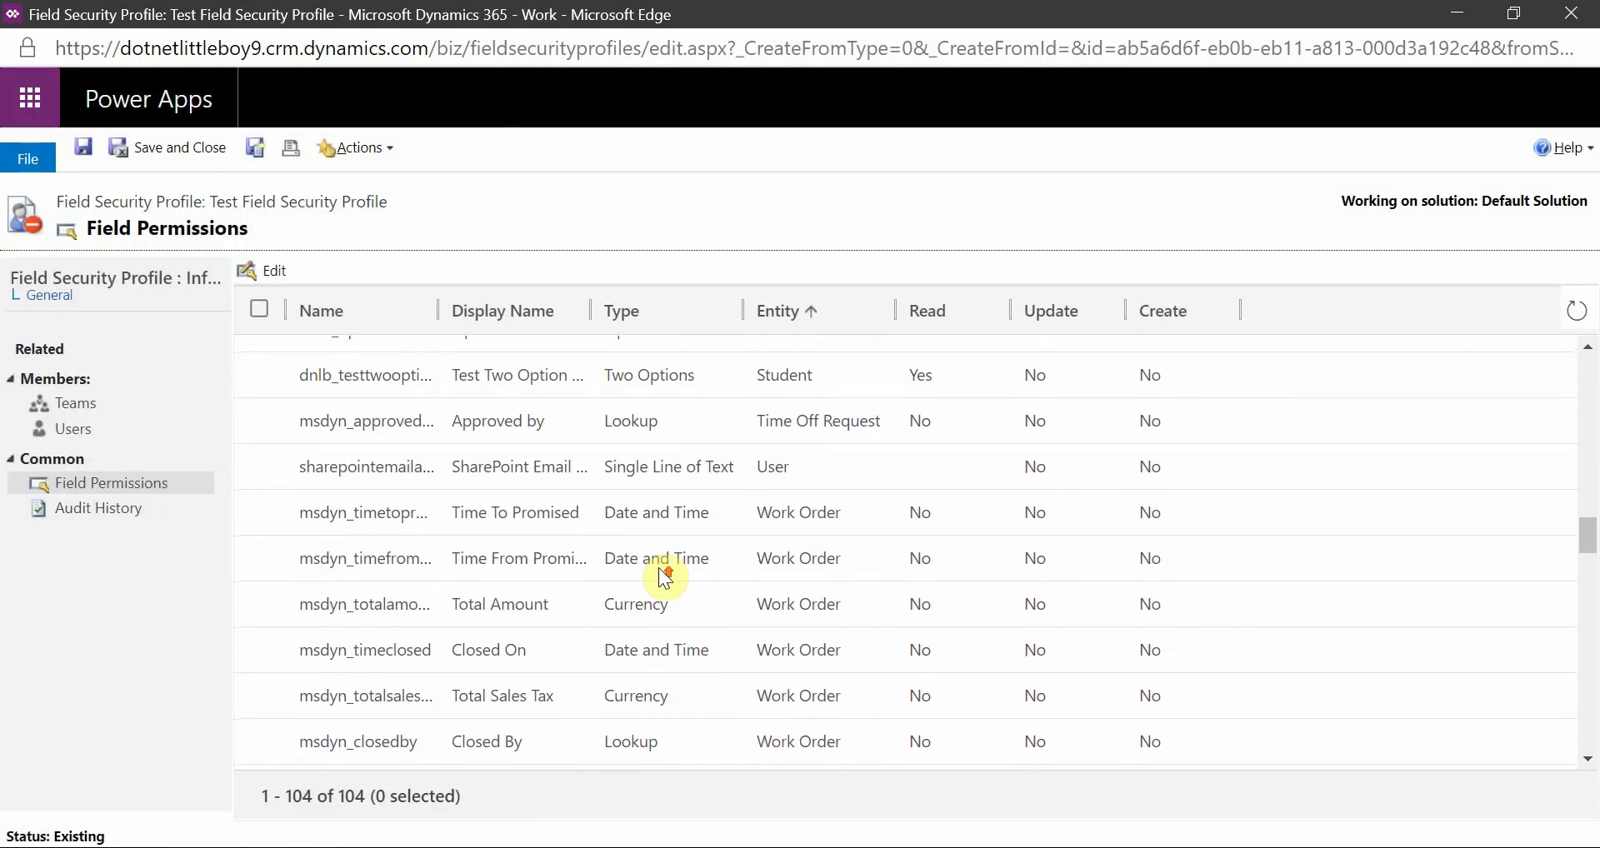
scroll(776, 540, "up", 3)
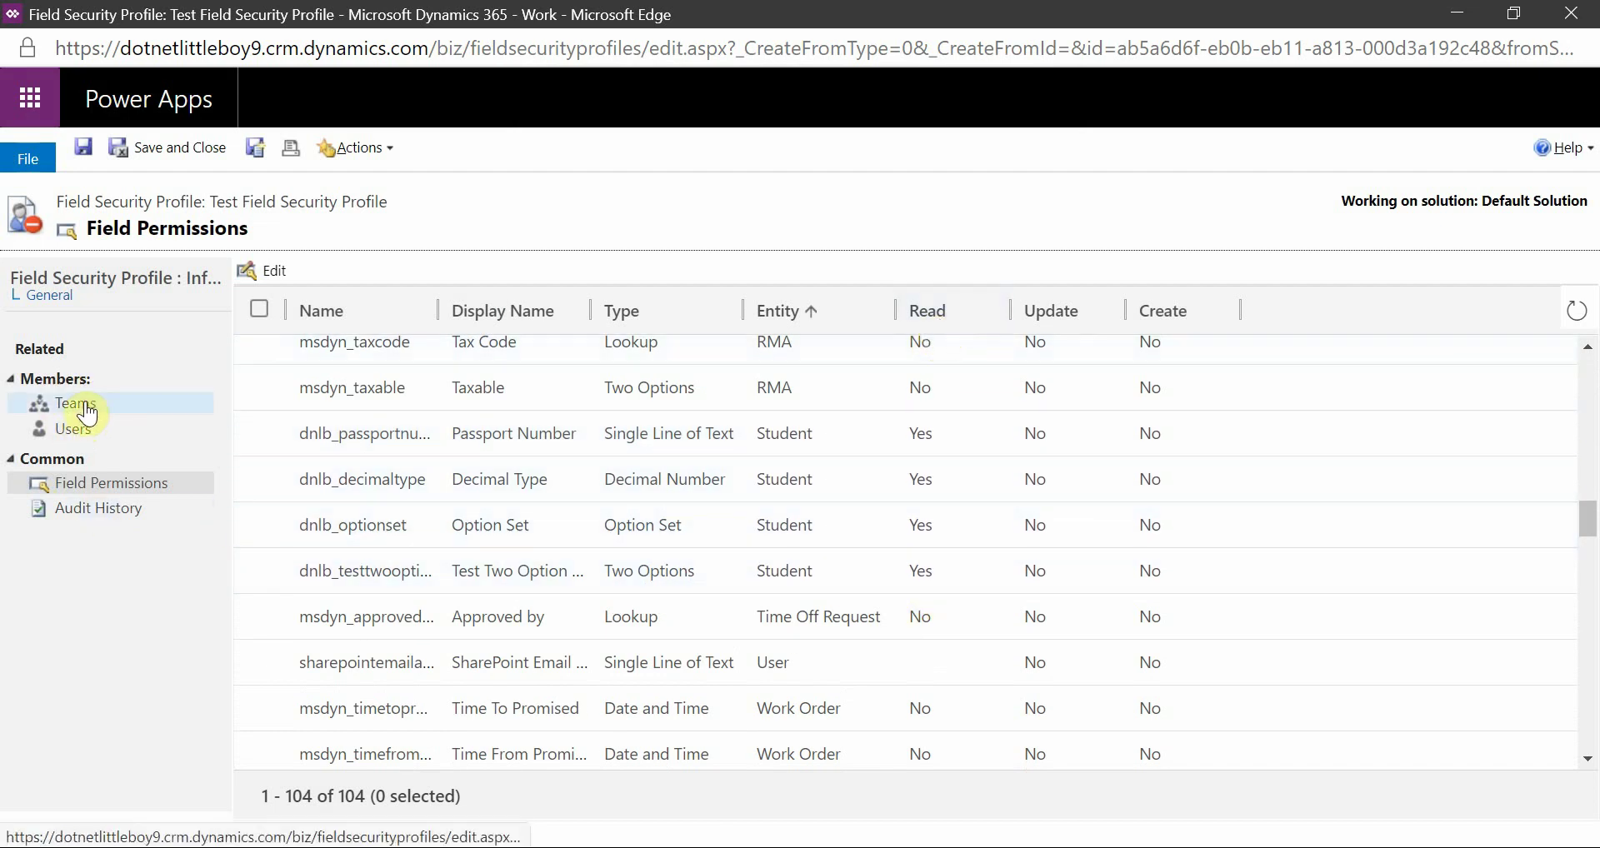
Show the profile's Users members and open the user lookup to add a member.
left_click(84, 429)
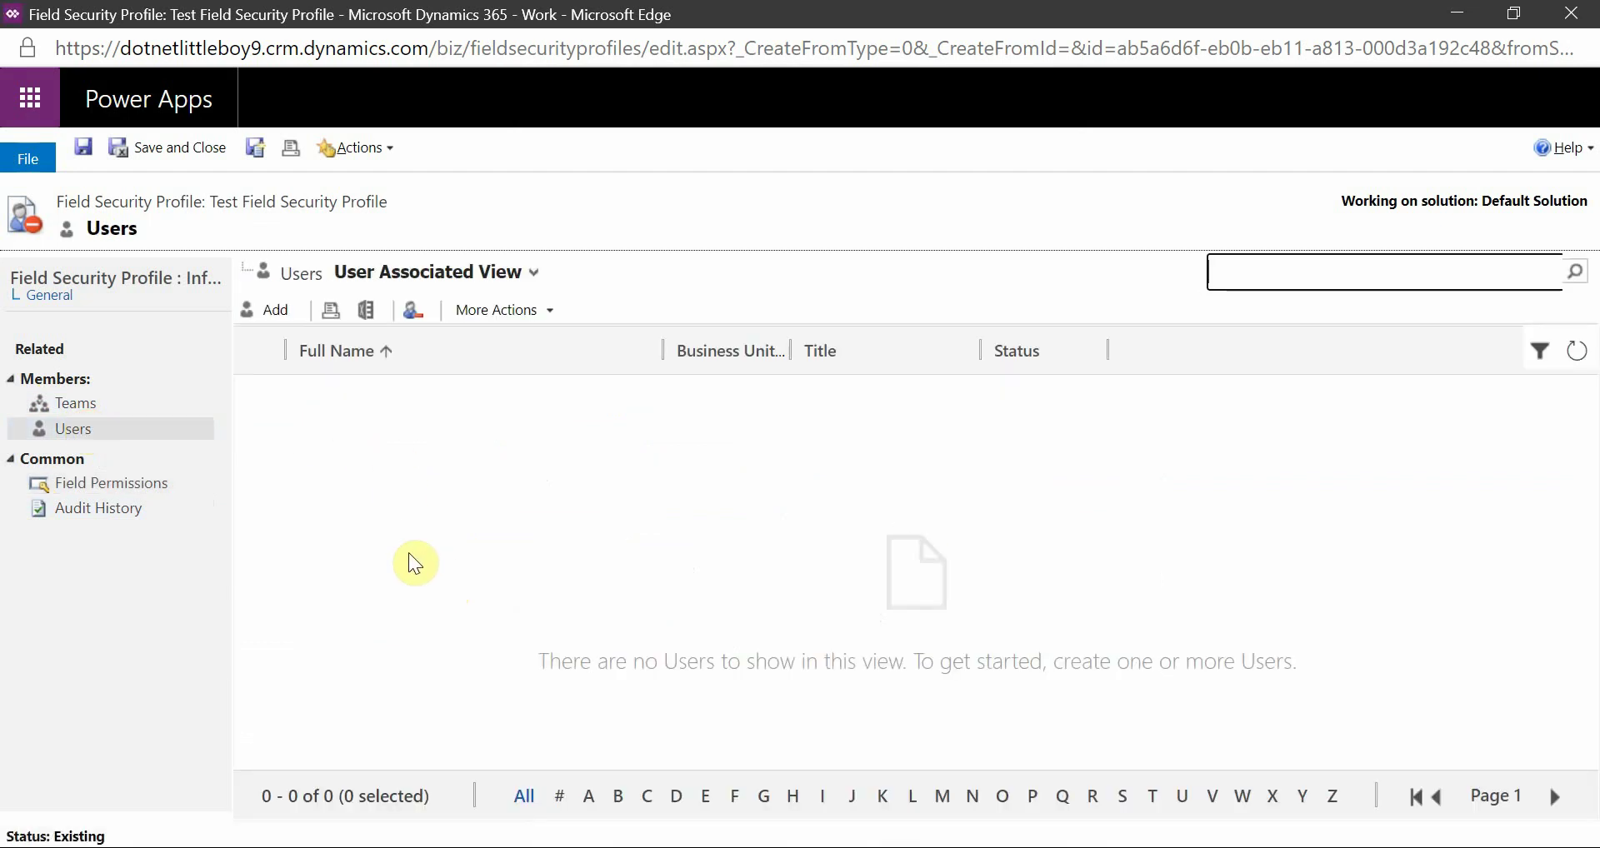
left_click(133, 405)
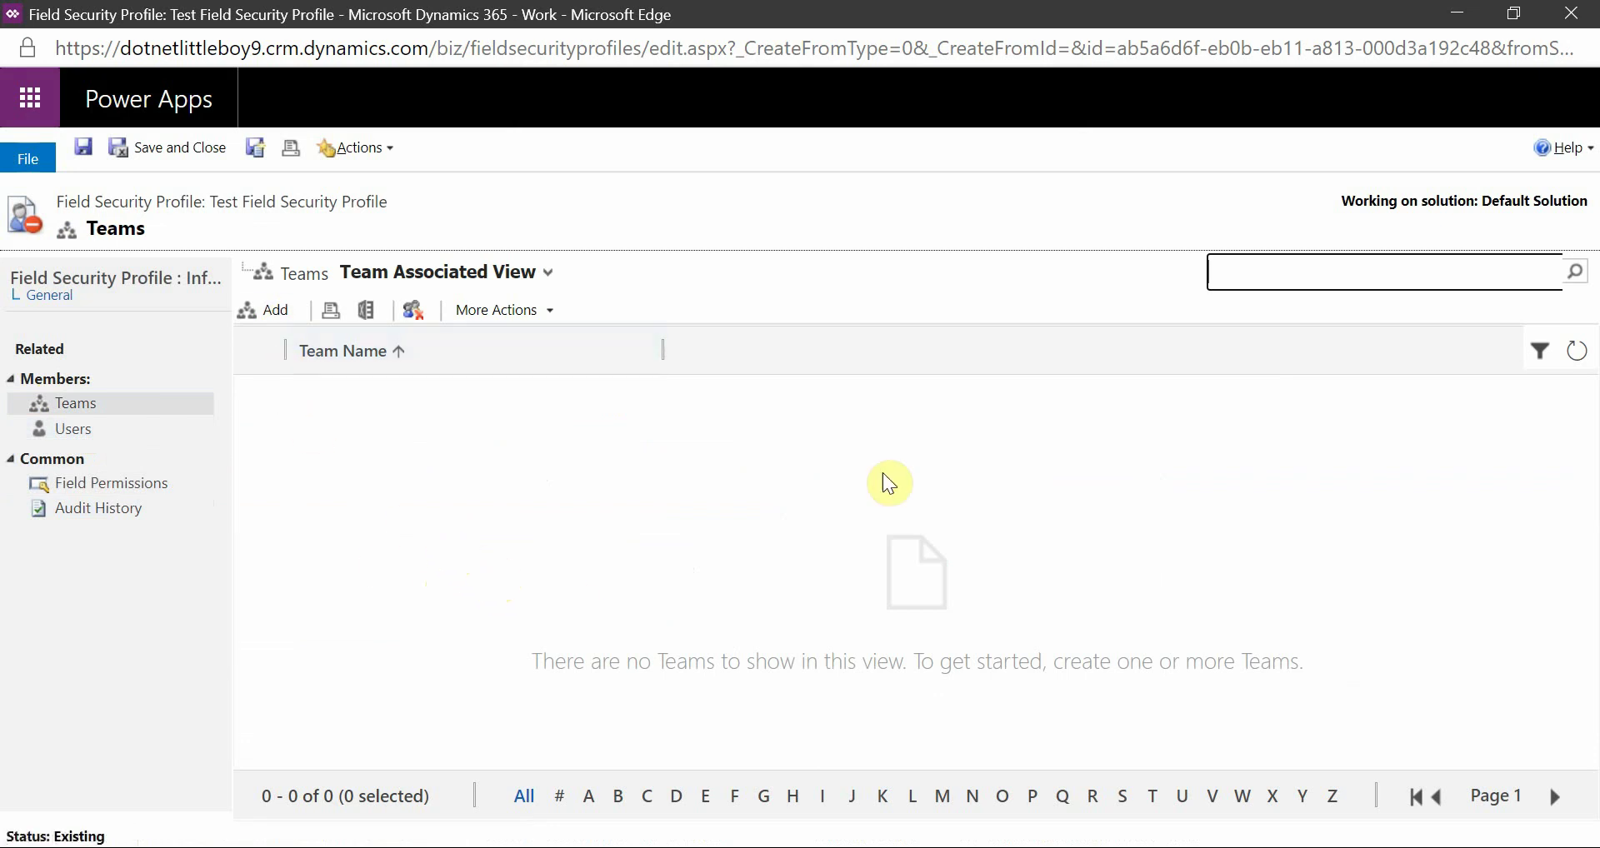
left_click(108, 431)
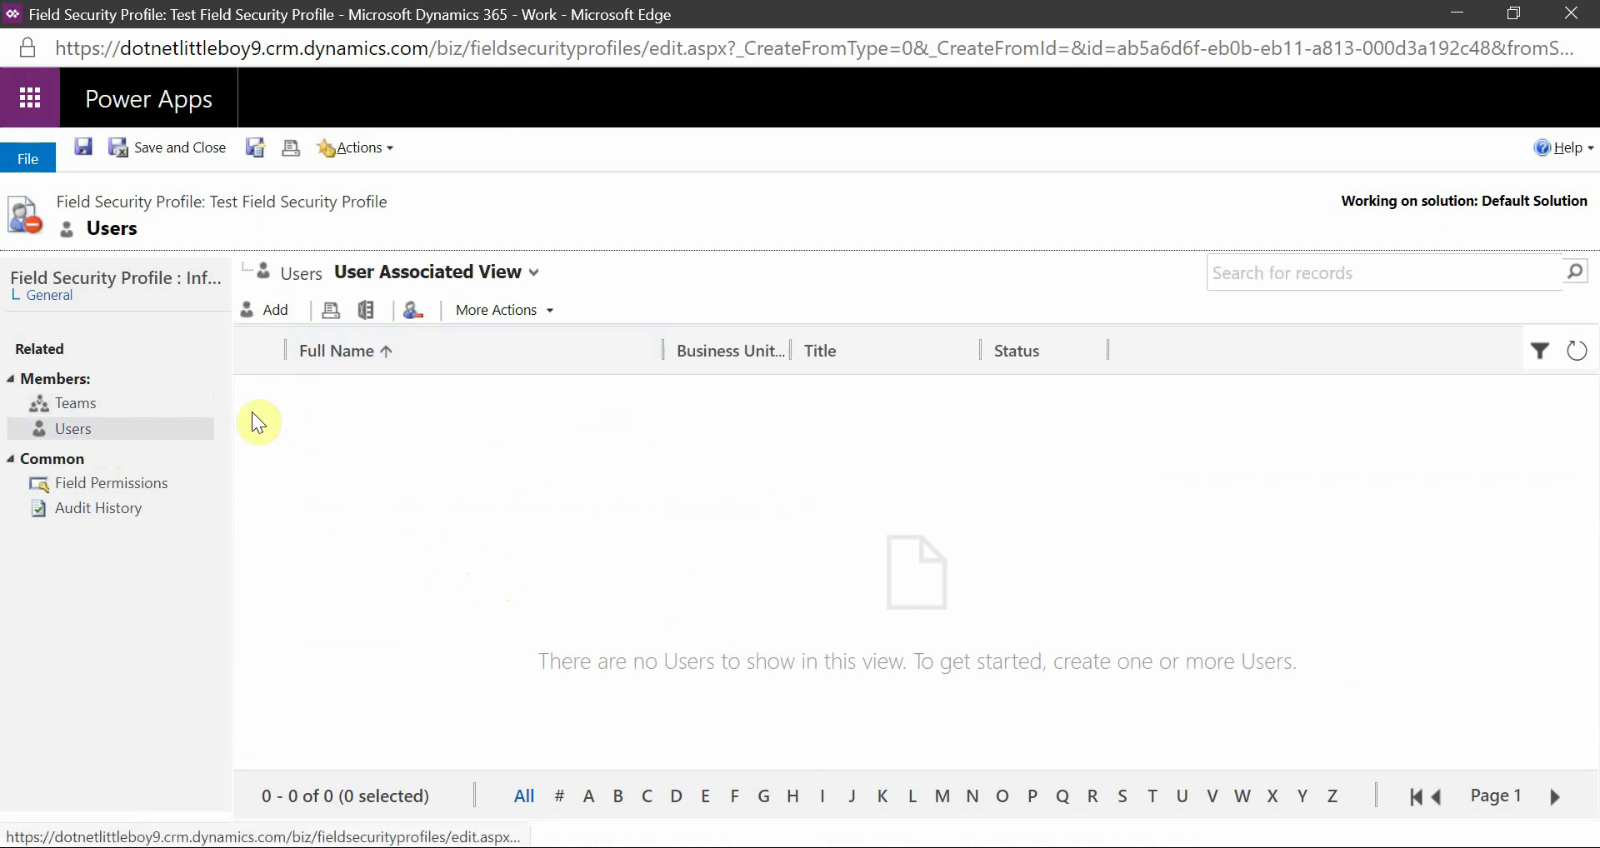
left_click(274, 317)
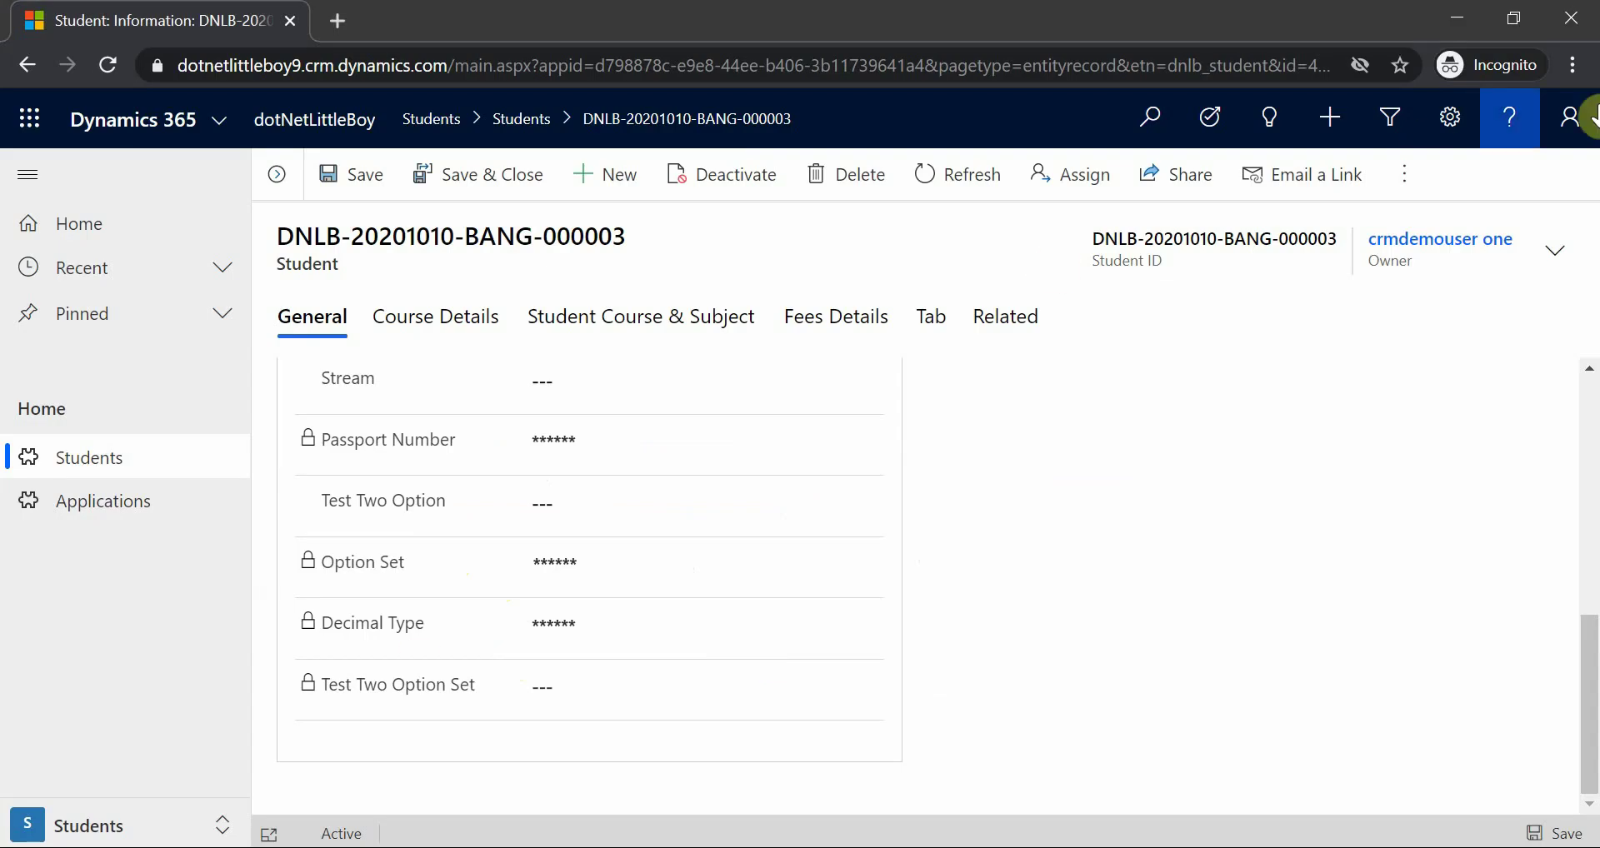
left_click(1566, 123)
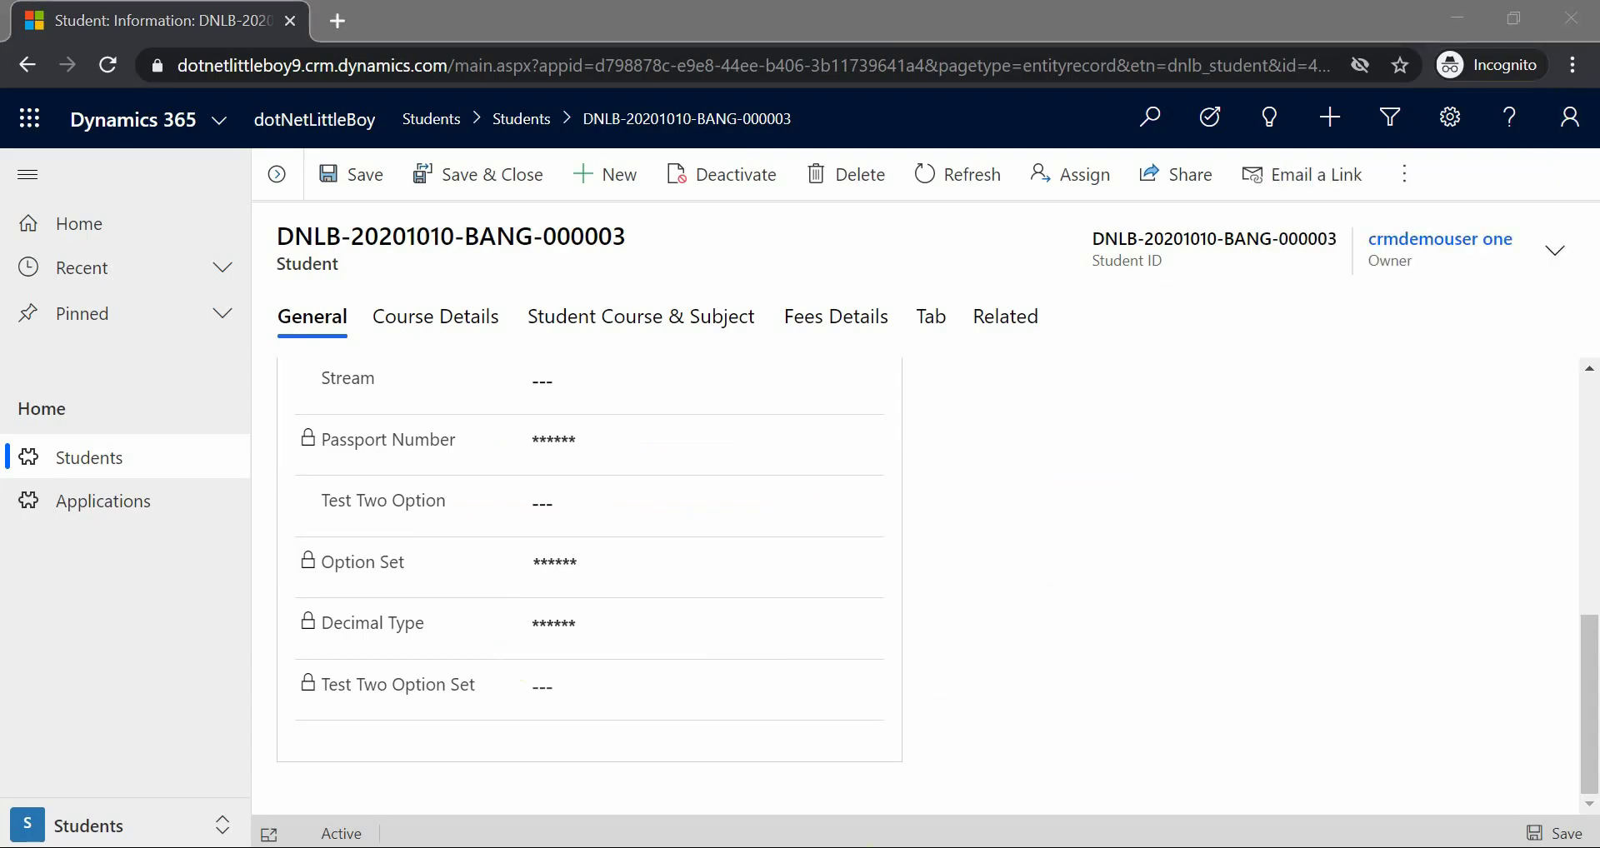
left_click(1020, 783)
Search Look Up Records for the demo user, select it, and add it to the profile.
left_click(707, 287)
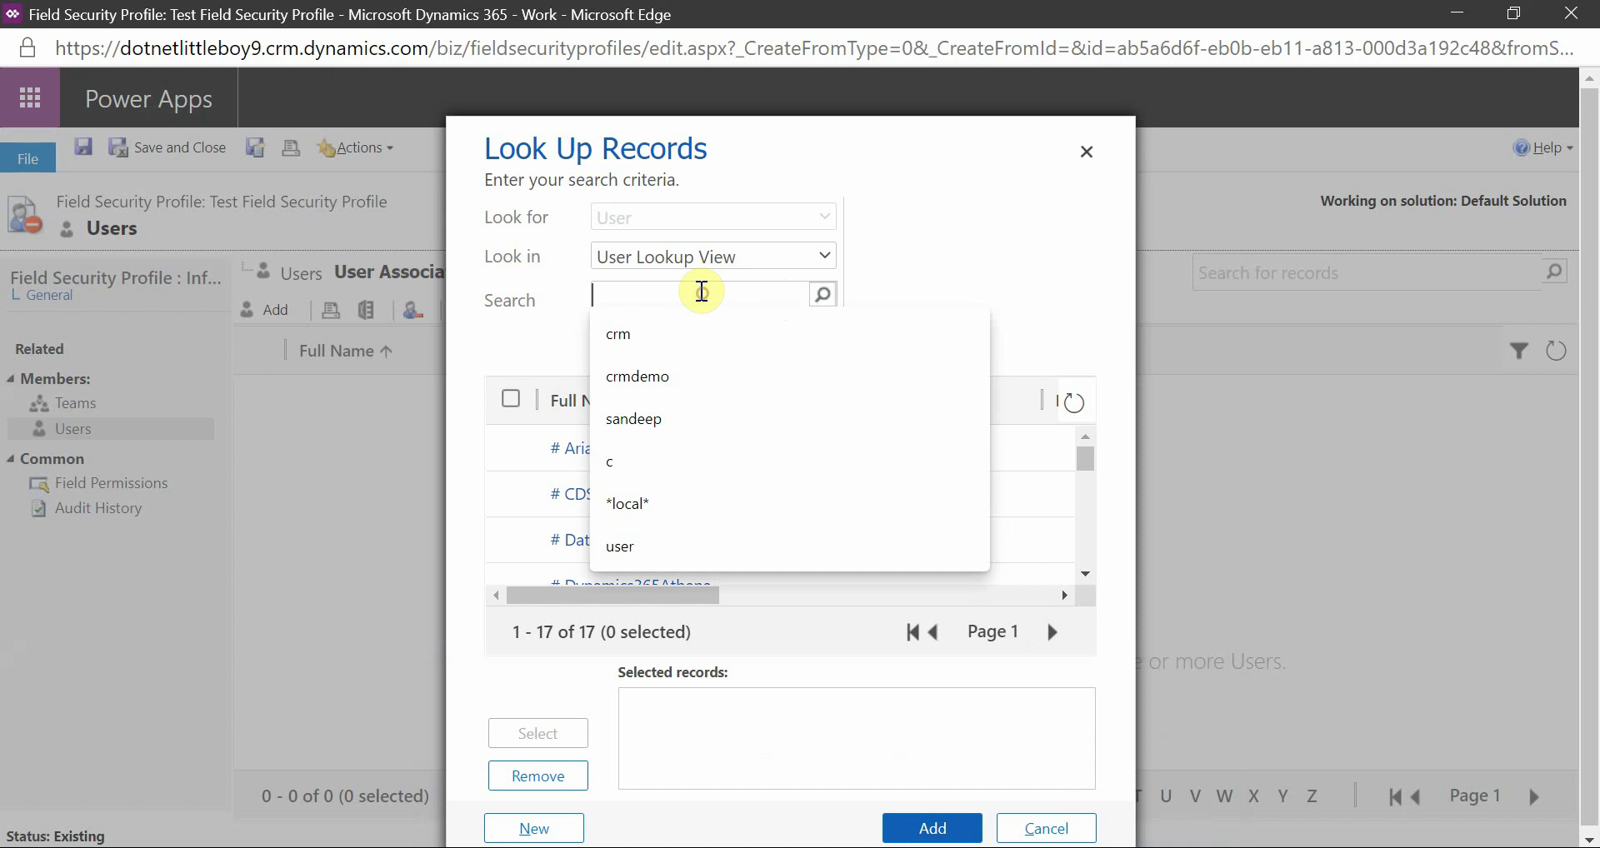
type("crmdemo")
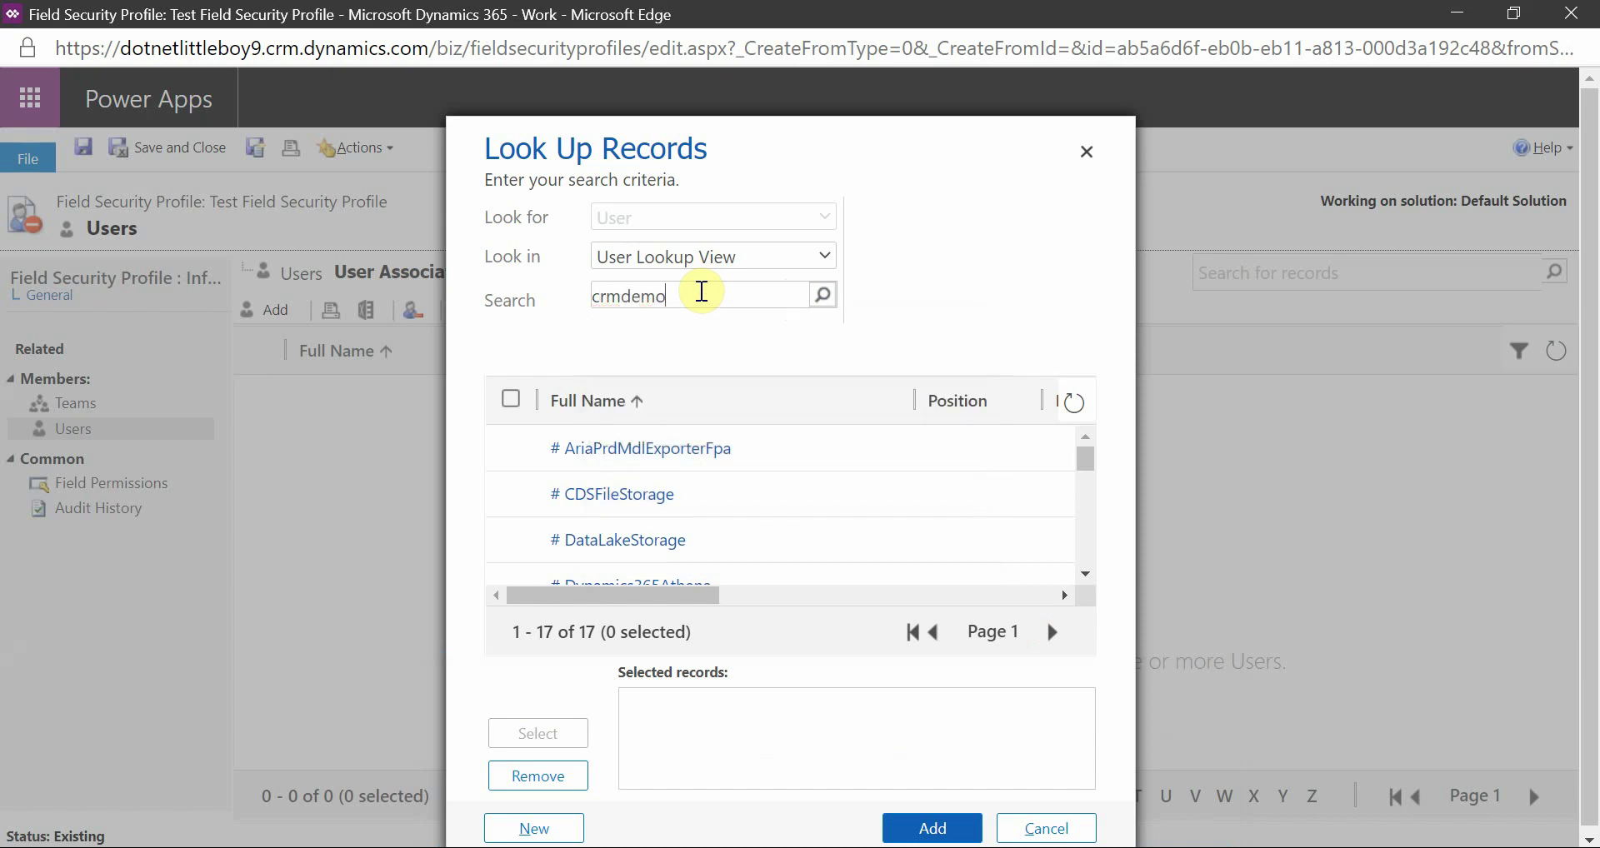
key("Return")
left_click(511, 447)
left_click(537, 733)
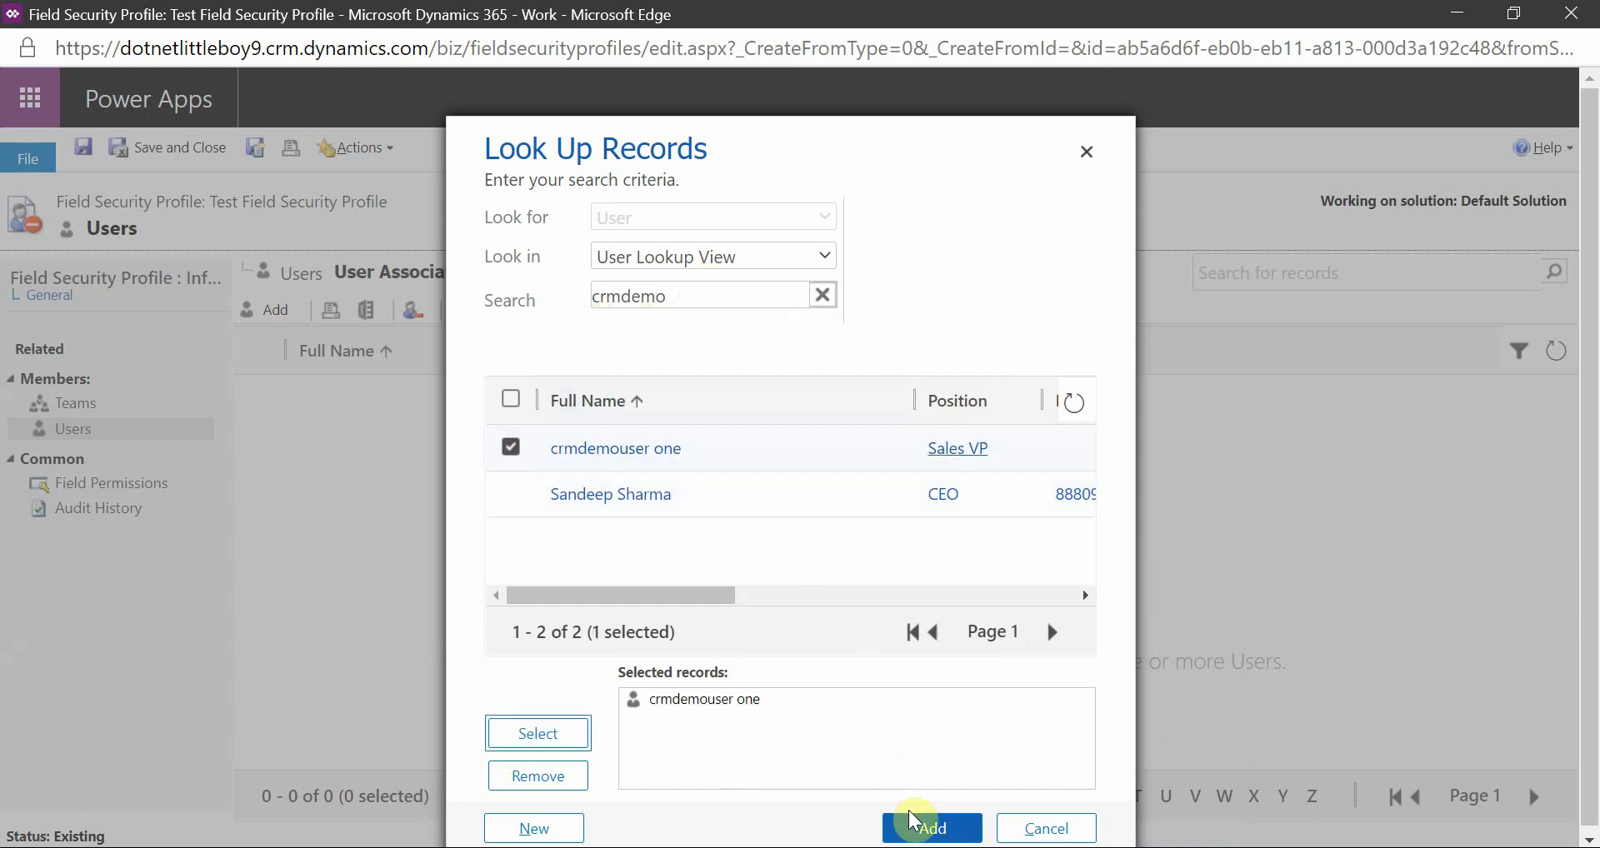
left_click(925, 828)
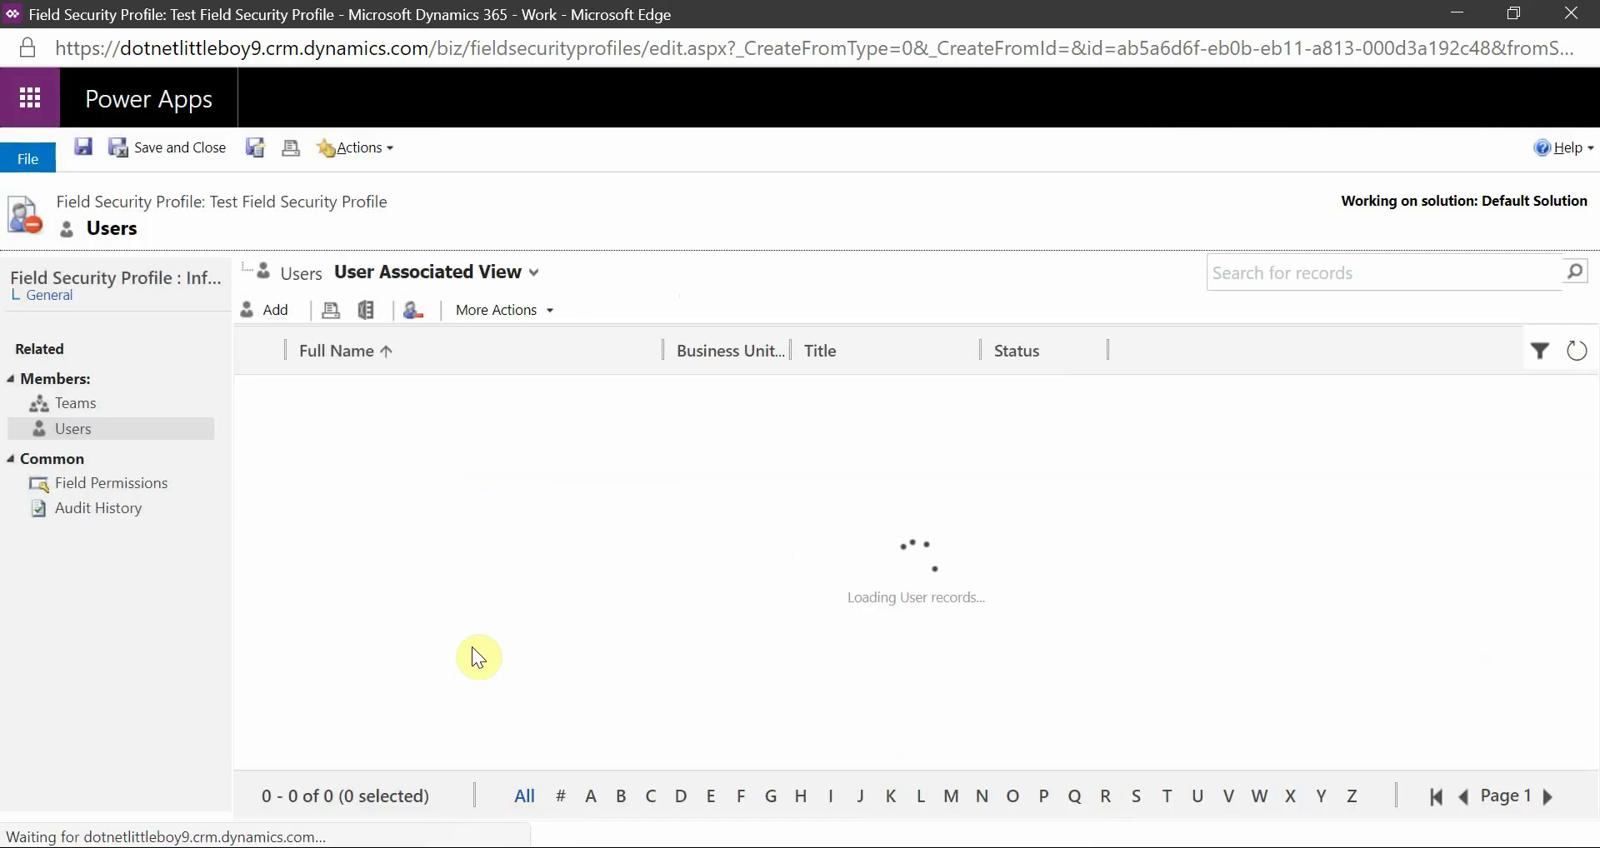
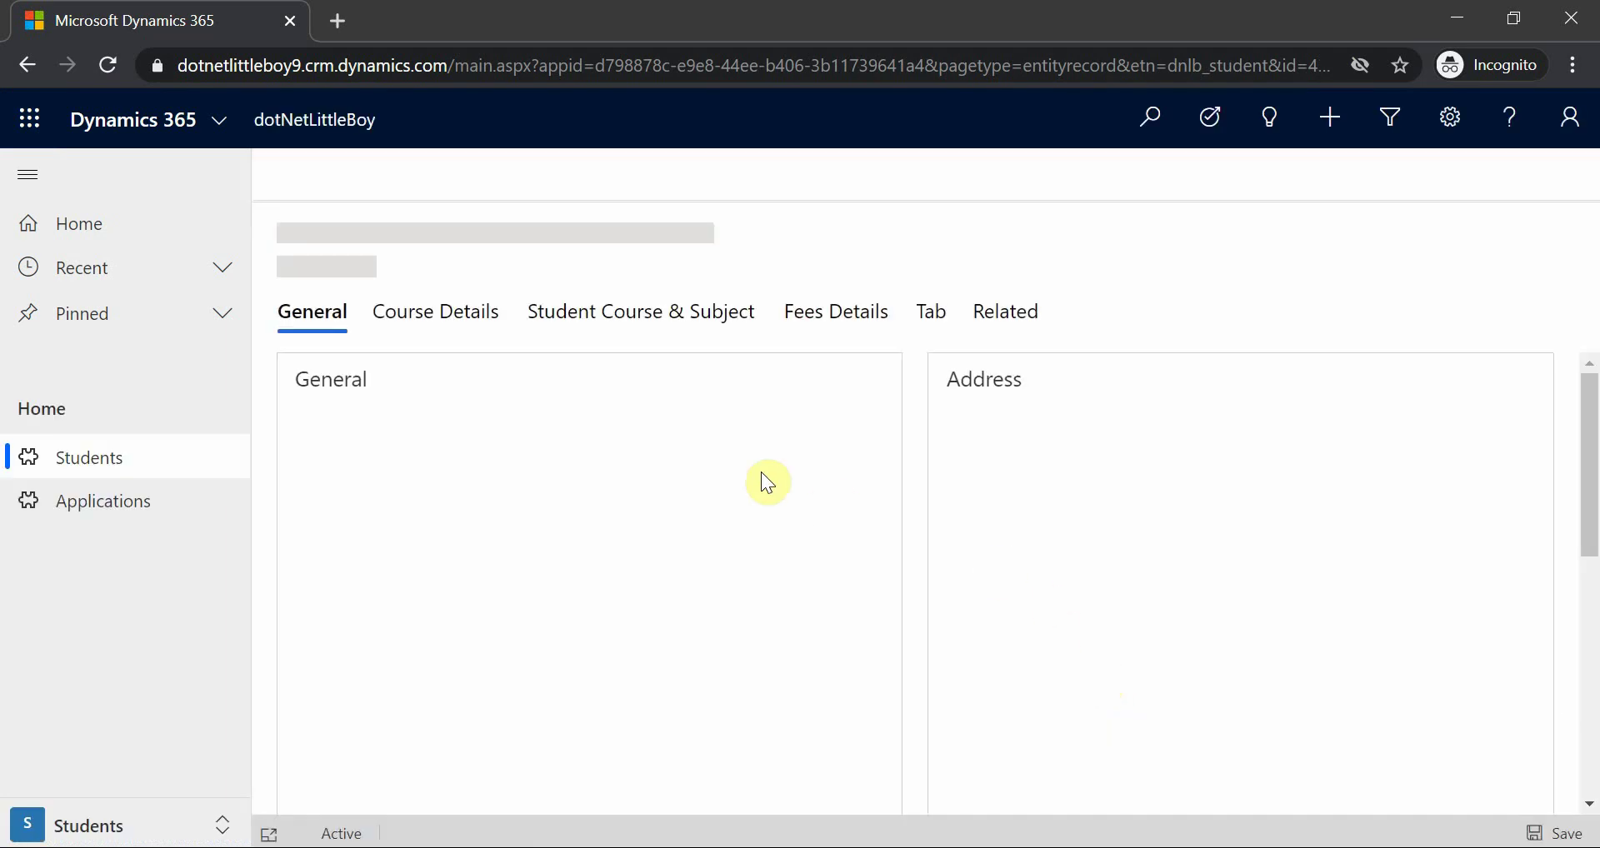
Confirm the Option Set and Decimal Type fields on record 000003 stay locked, then return to the student list.
scroll(923, 509, "down", 7)
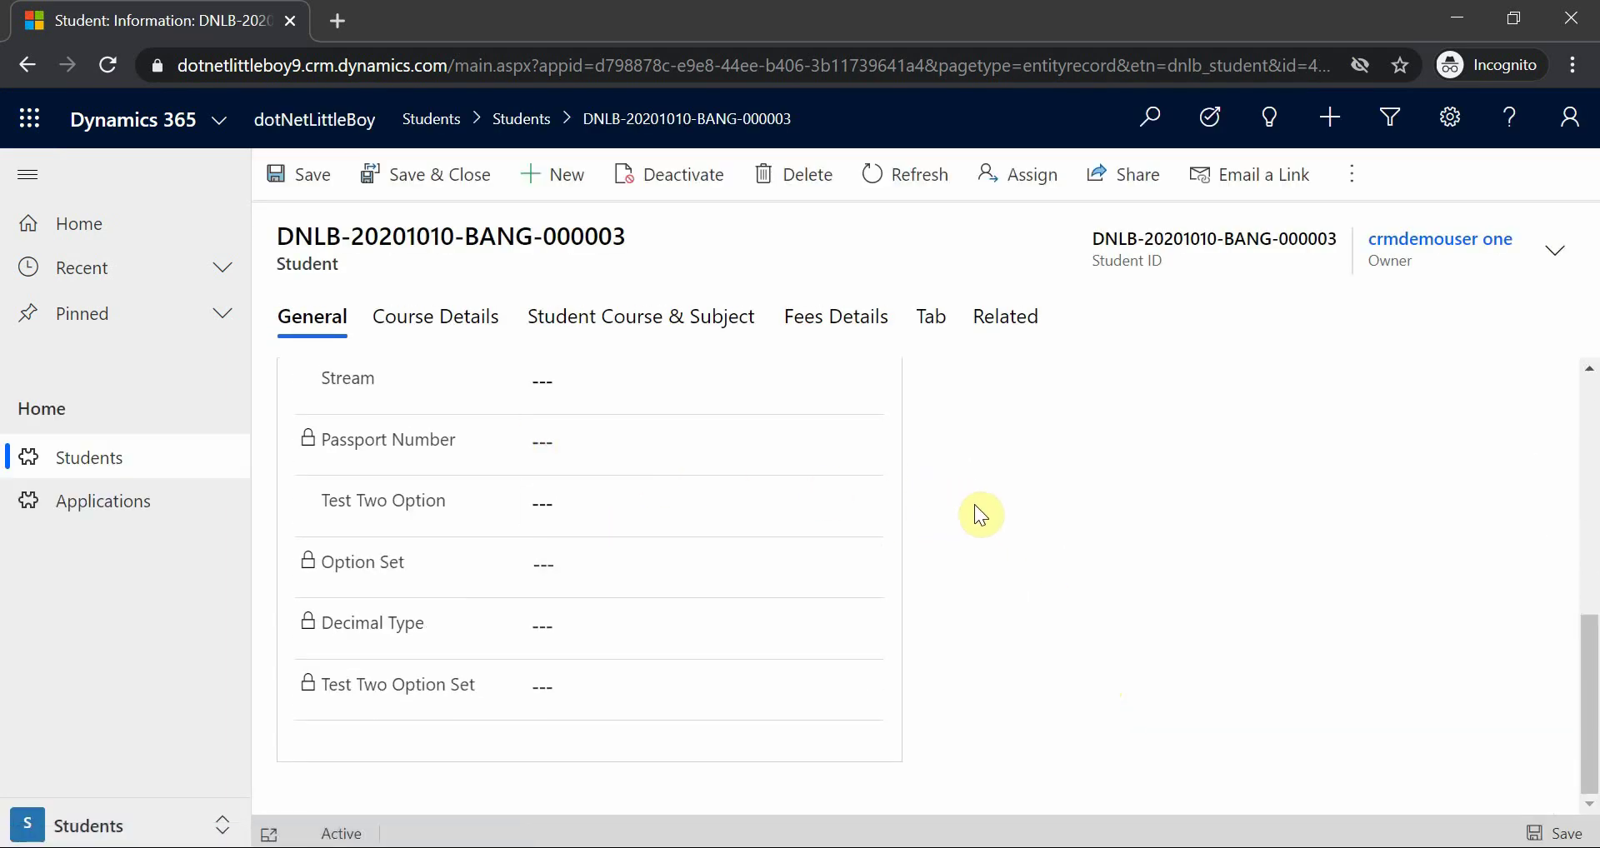
scroll(976, 503, "up", 3)
scroll(976, 503, "down", 3)
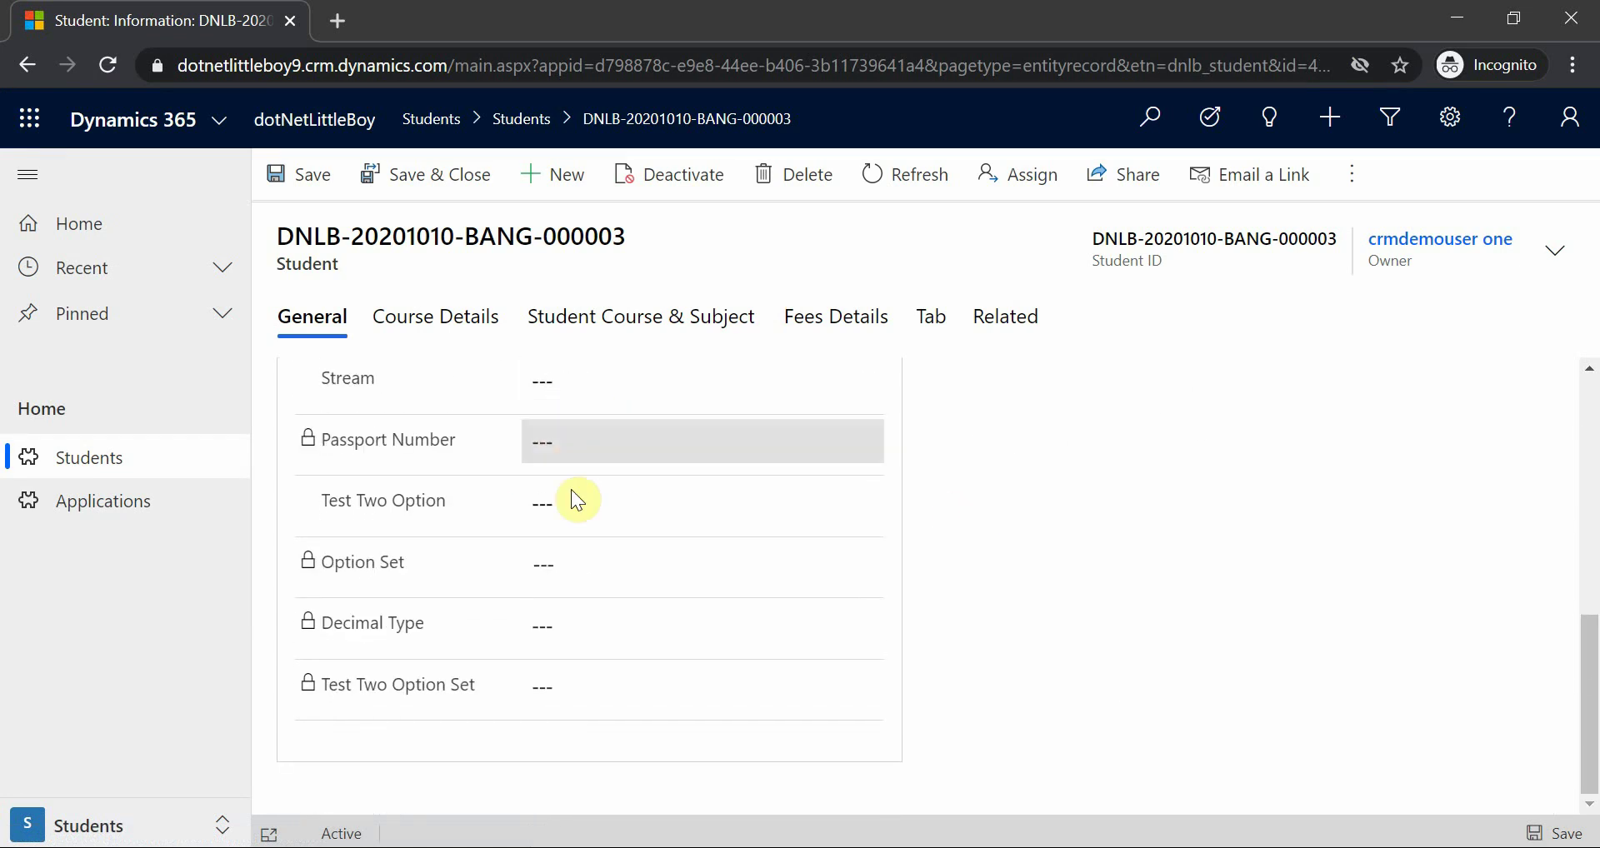
scroll(998, 583, "up", 3)
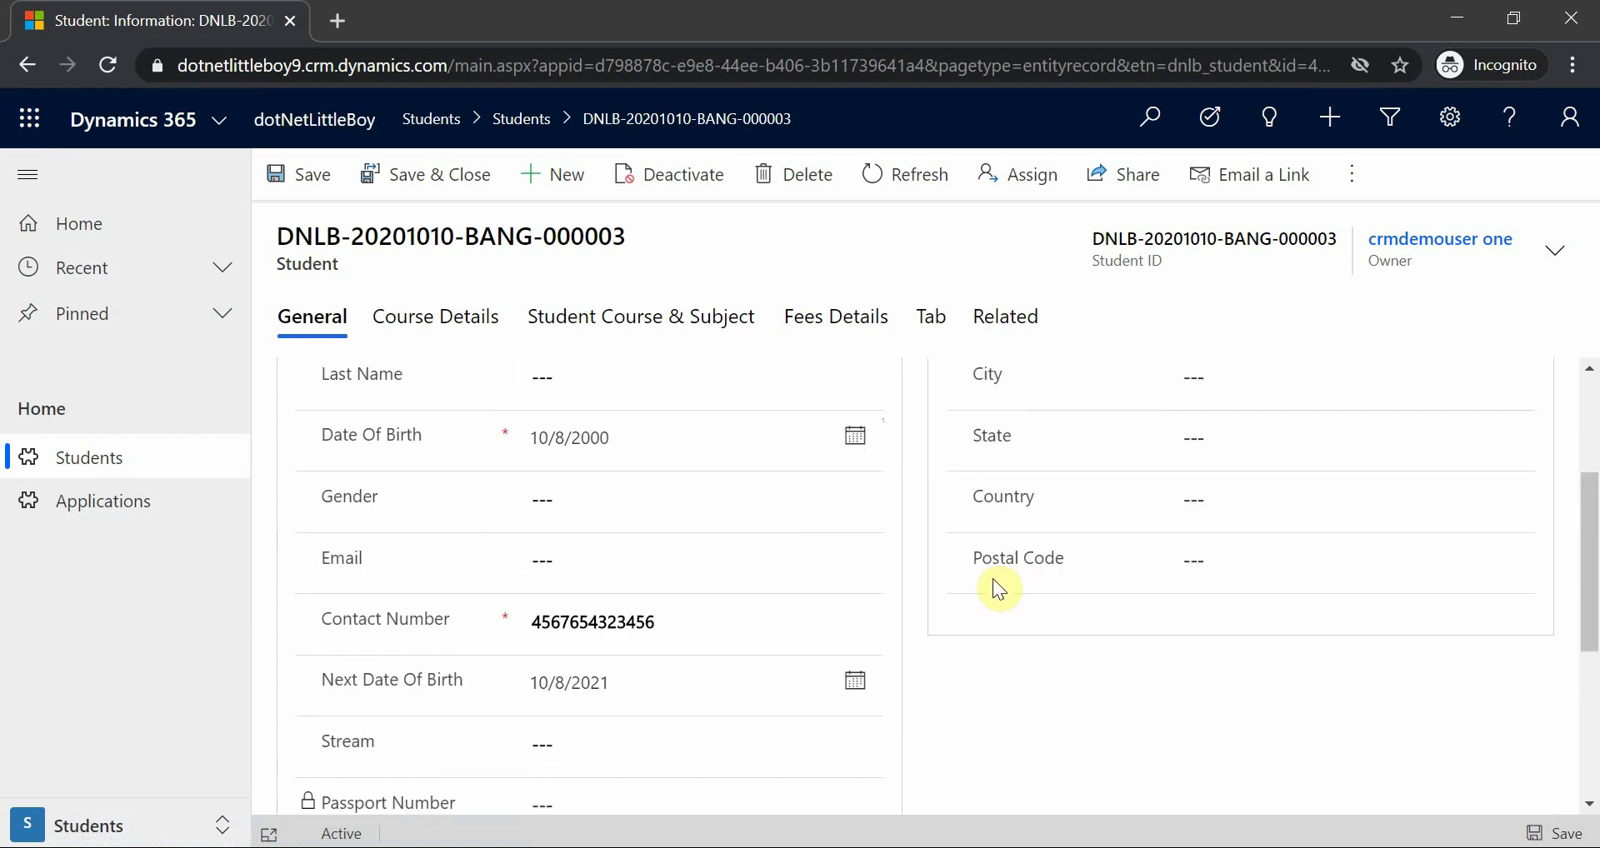
scroll(993, 579, "down", 3)
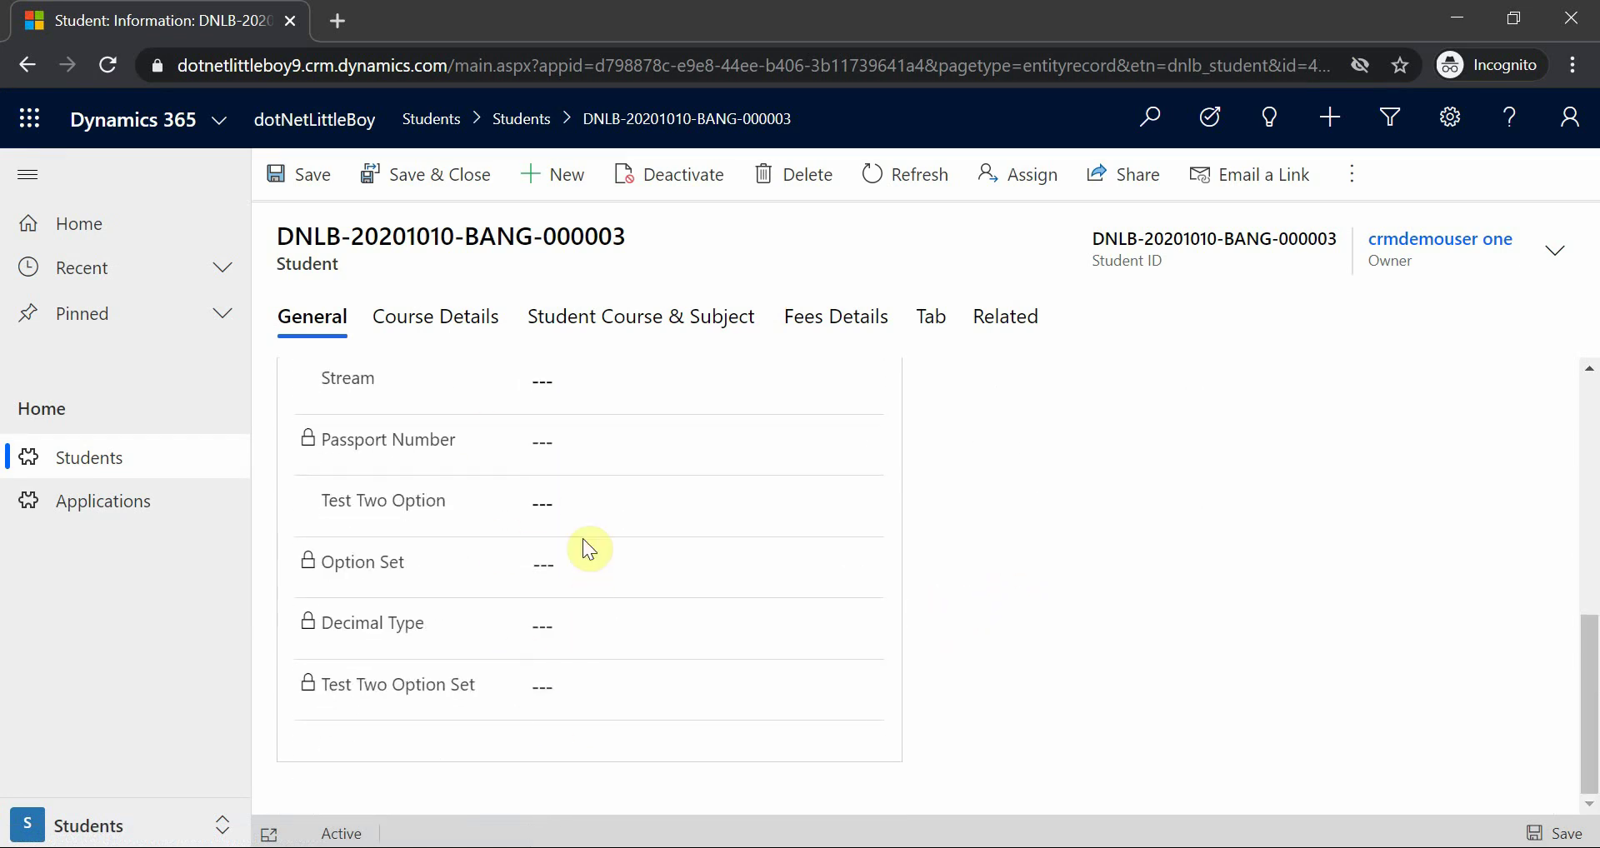
left_click(561, 559)
left_click(565, 626)
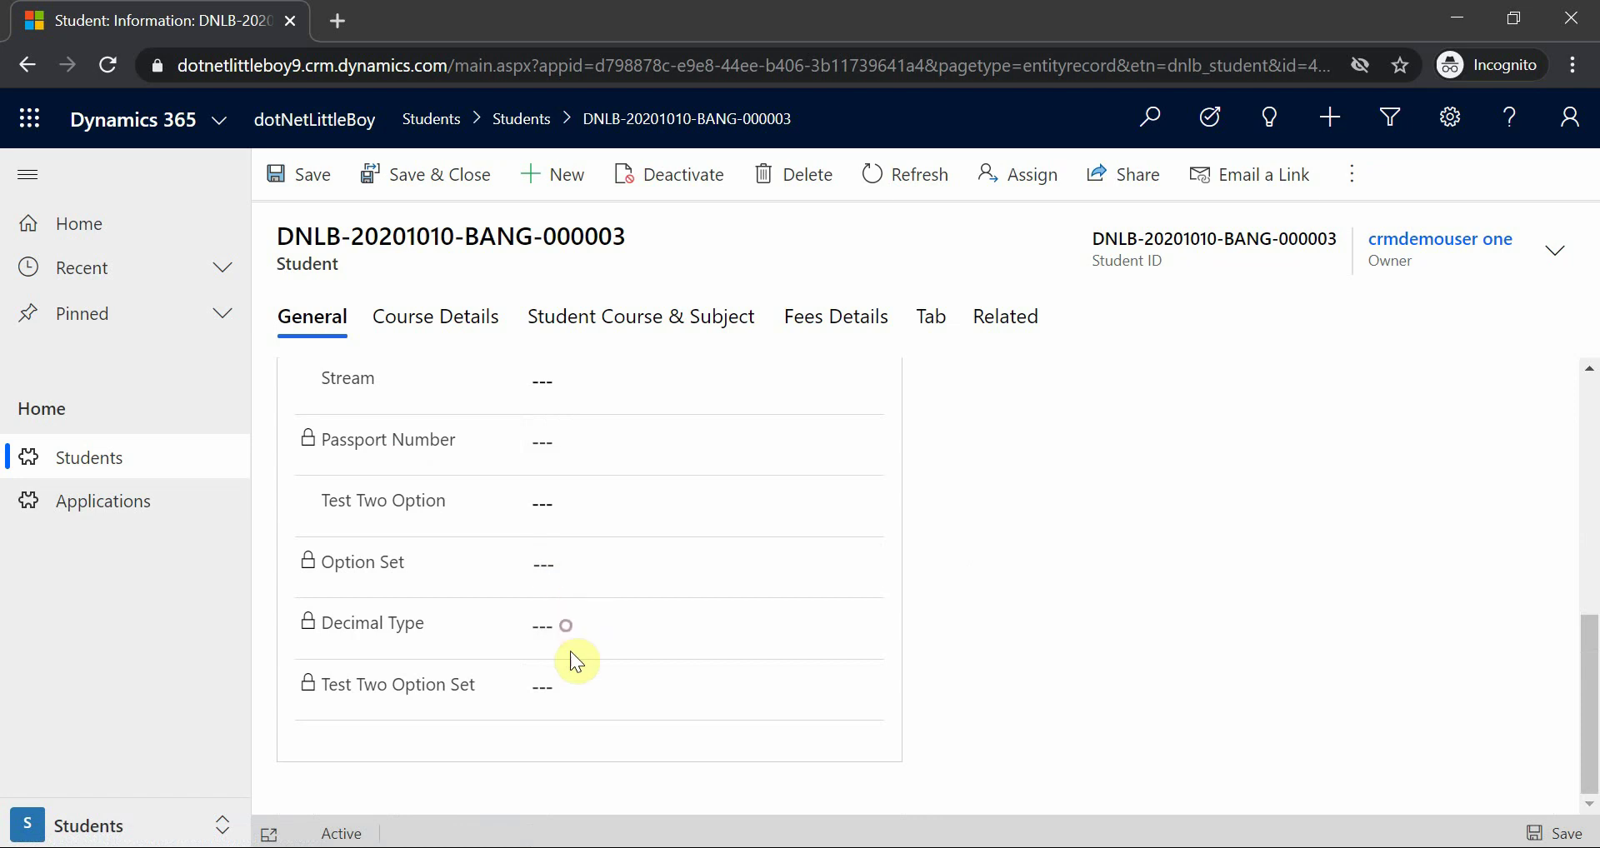
scroll(570, 537, "up", 3)
scroll(583, 608, "down", 3)
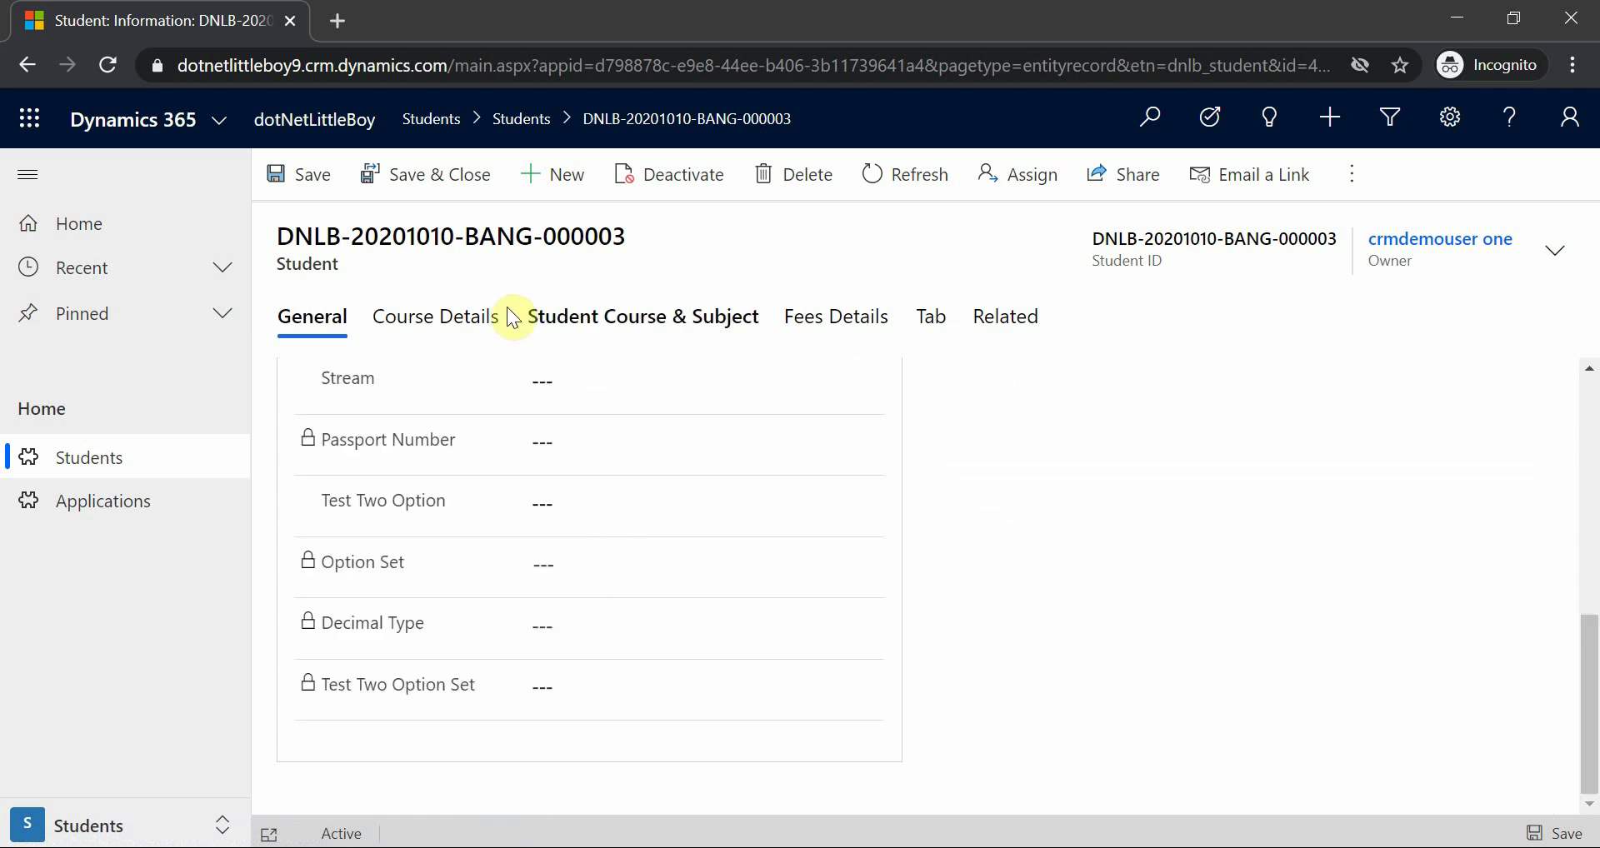
left_click(73, 461)
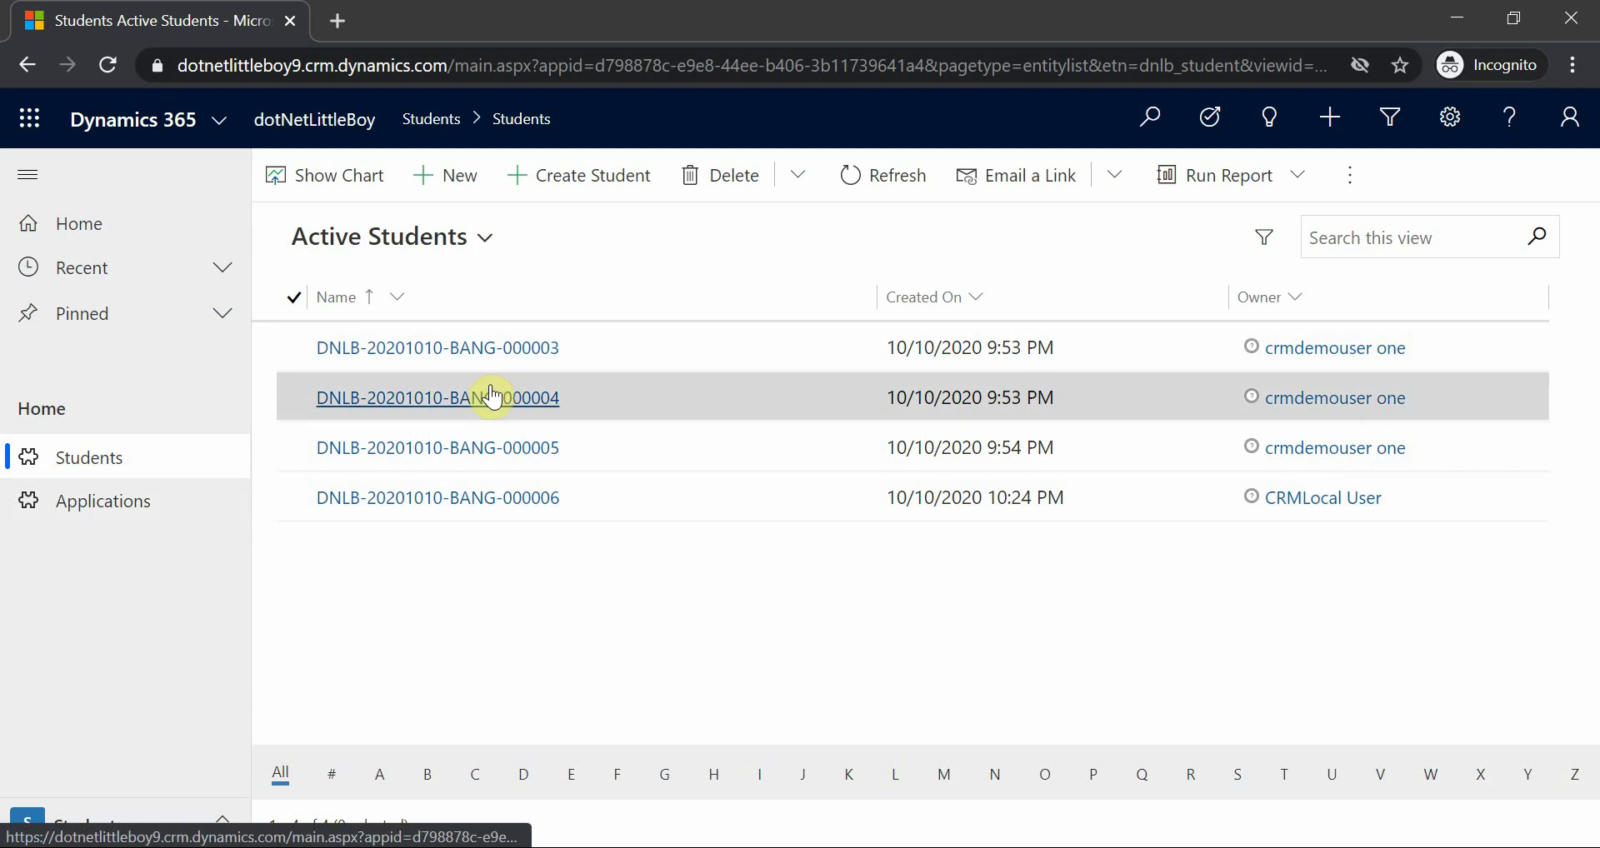
Open student DNLB-20201010-BANG-000006 and inspect the locked Test Two Option field without changing it.
left_click(473, 497)
scroll(848, 542, "down", 5)
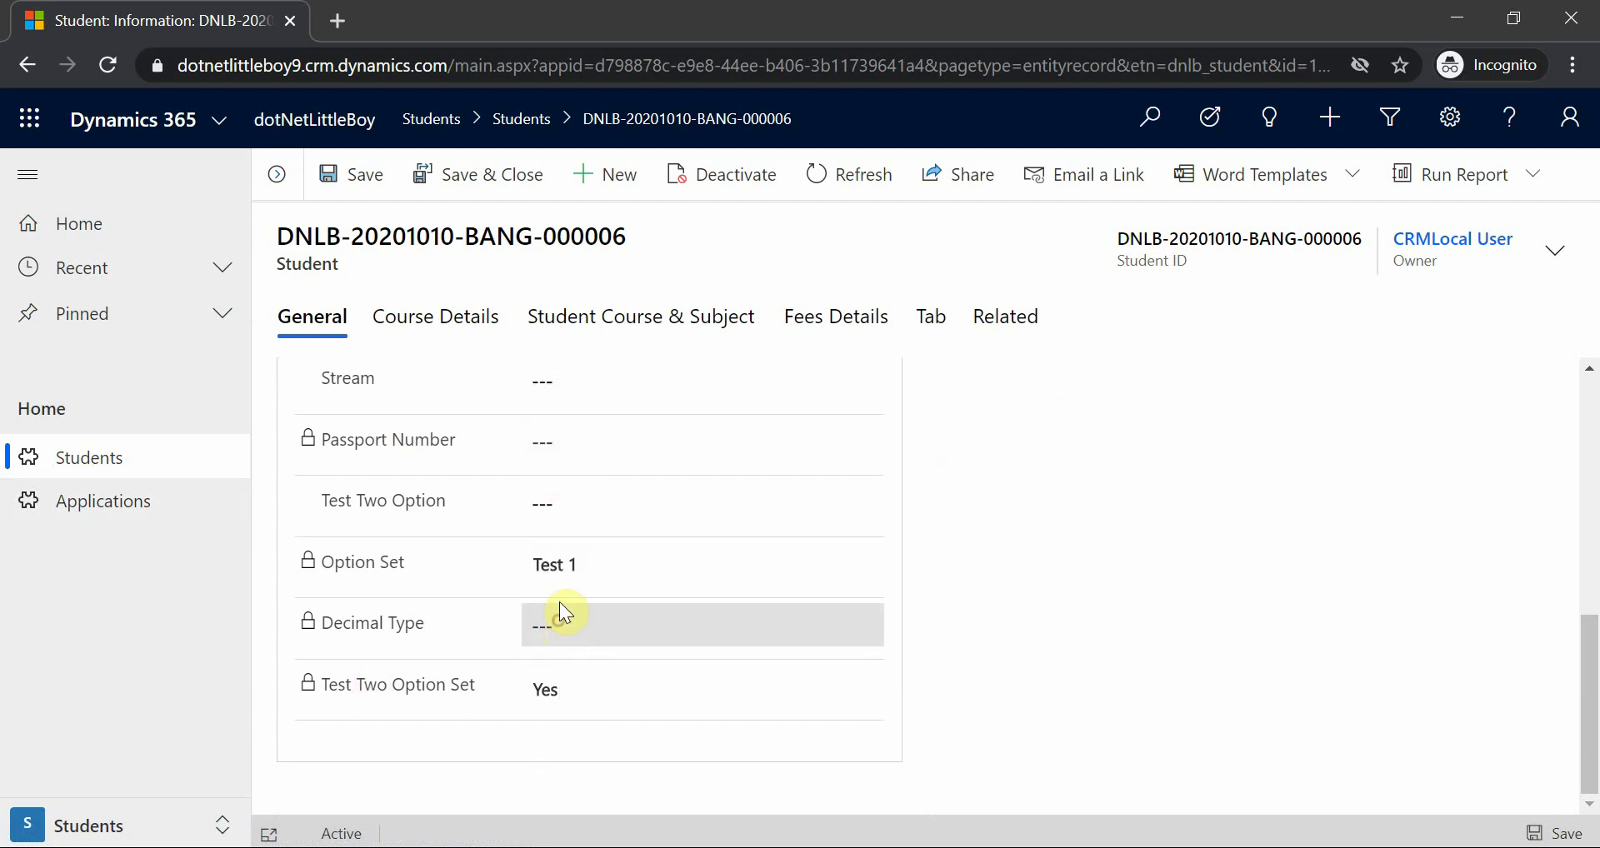
left_click(567, 499)
left_click(563, 438)
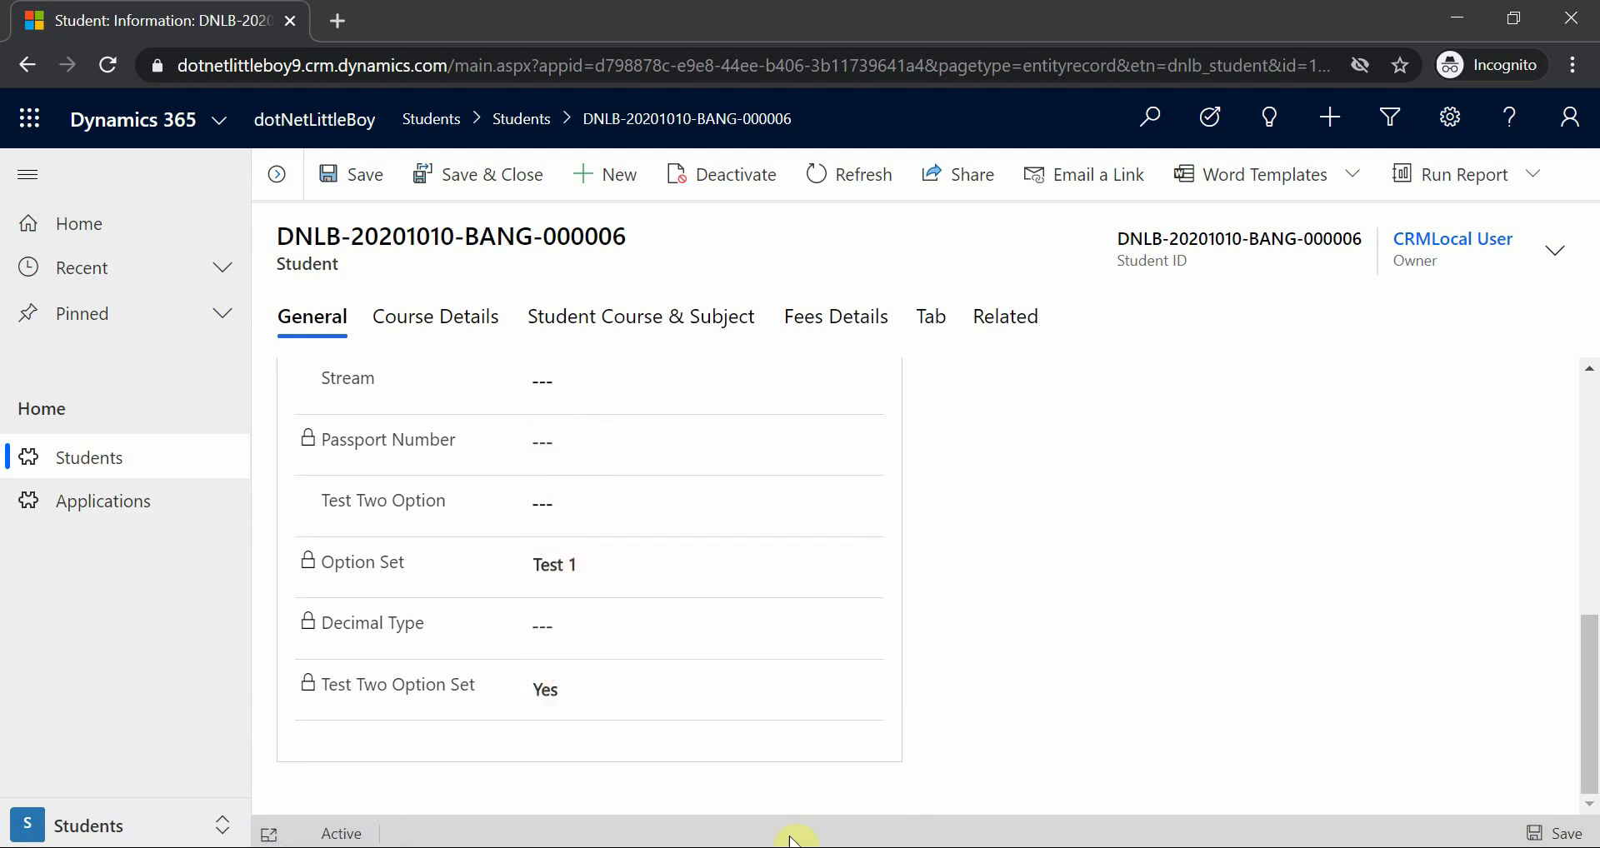
In the profile's field permissions, select Passport Number, Decimal Type, Option Set and Test Two Option.
mouse_move(796, 841)
mouse_move(810, 813)
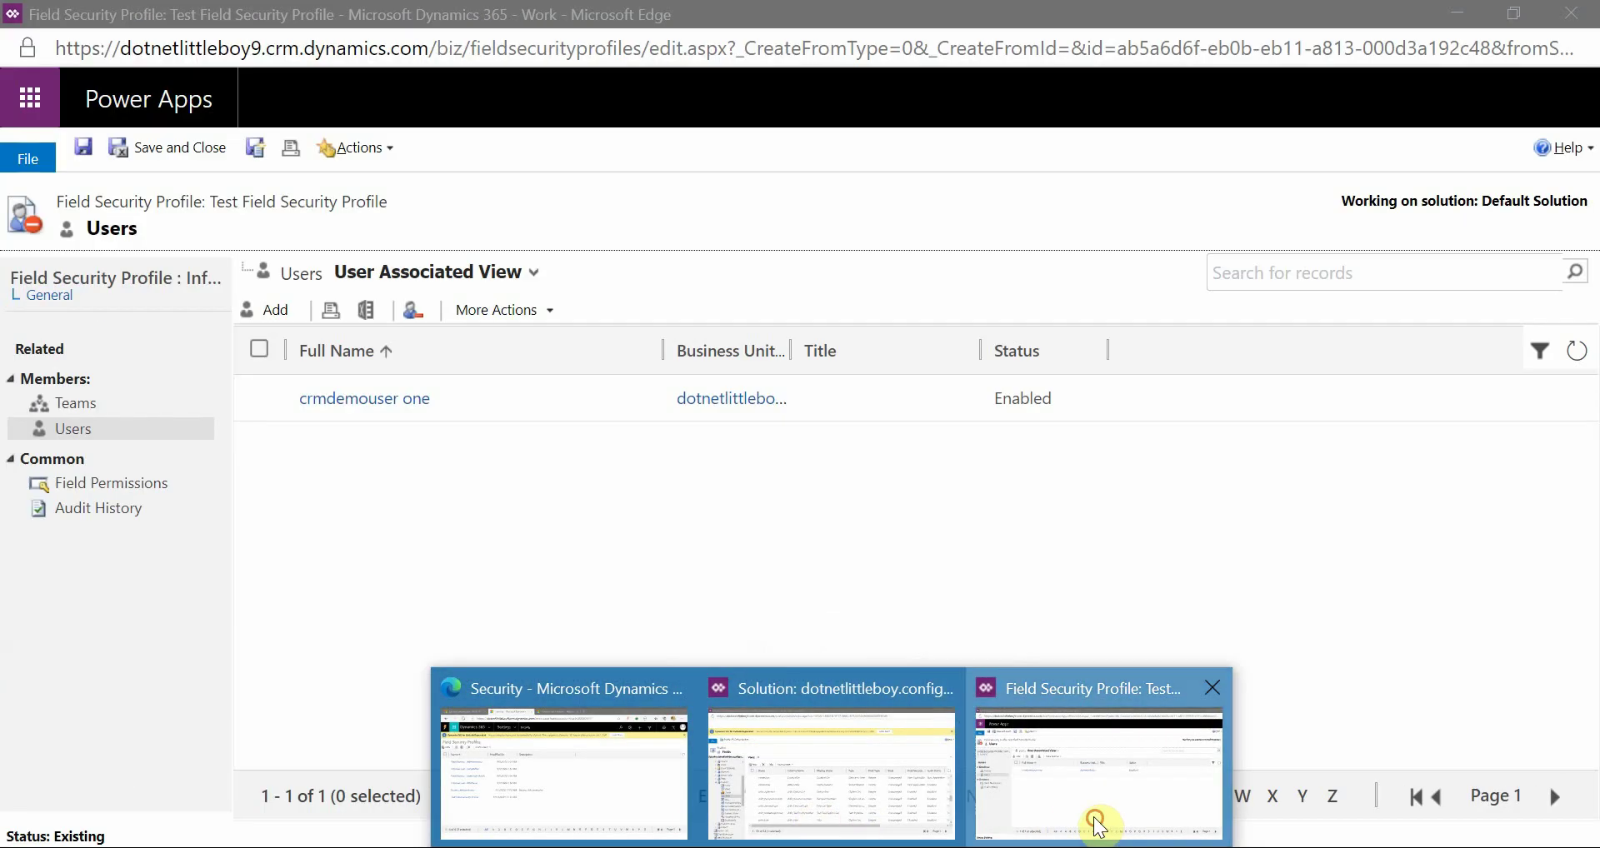
left_click(1100, 818)
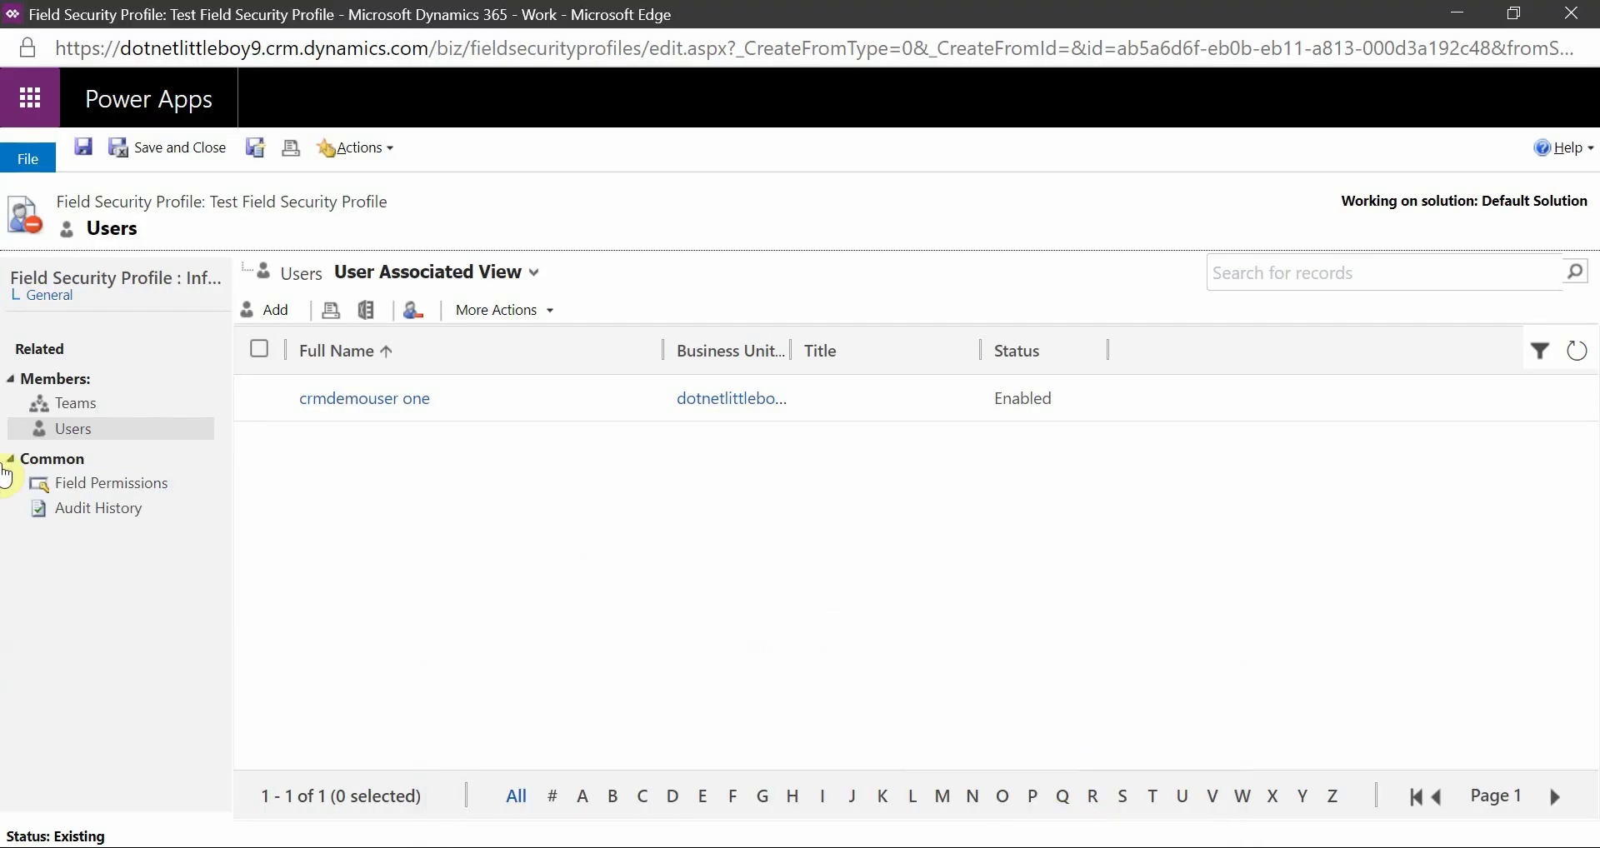
left_click(106, 492)
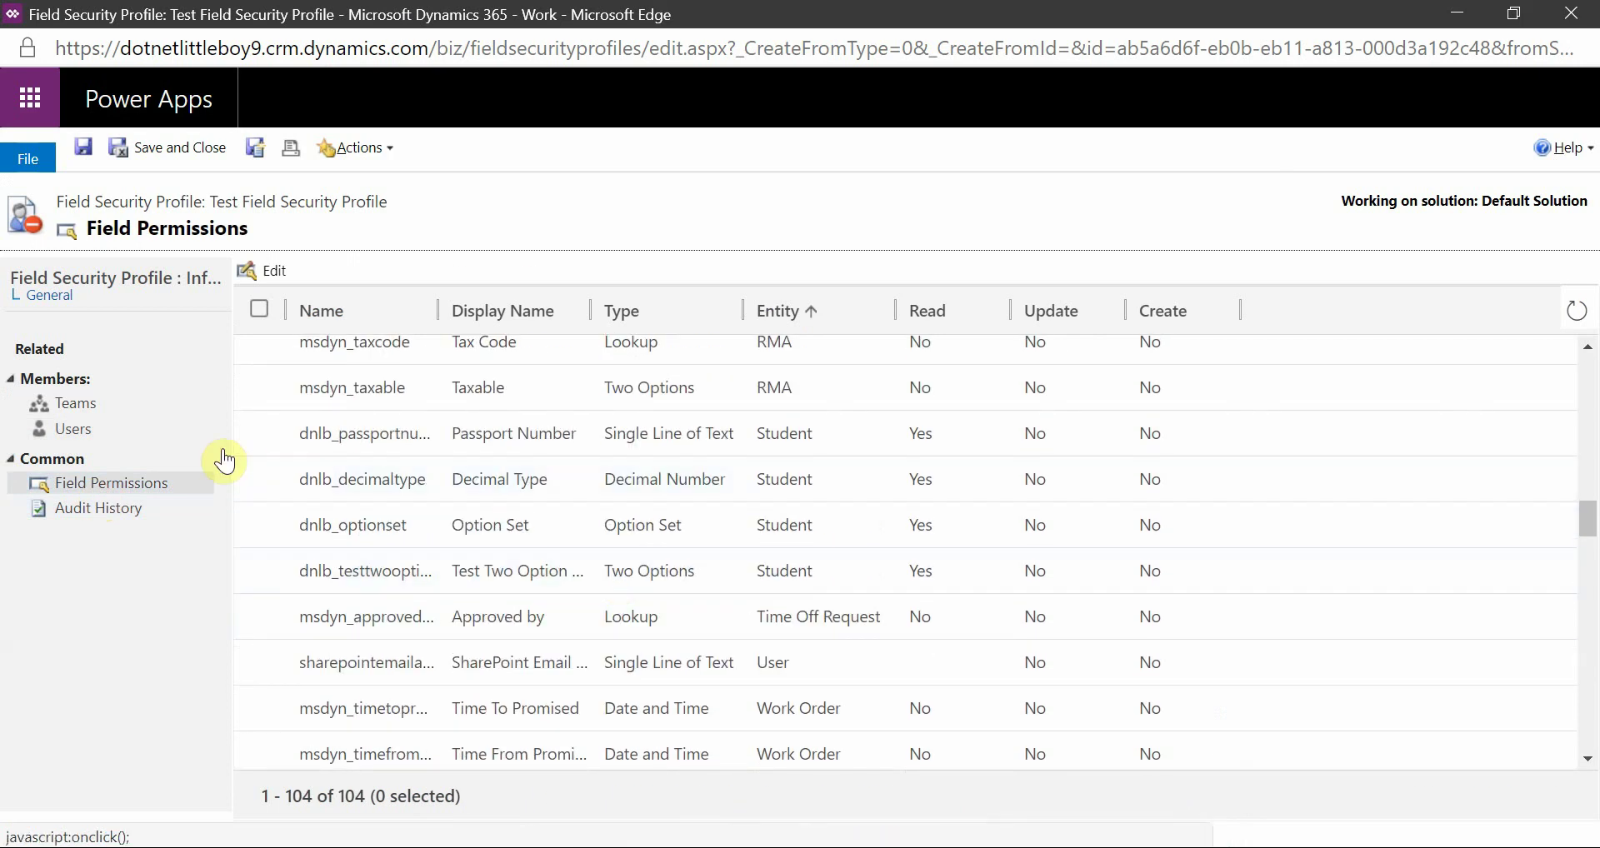
left_click(259, 432)
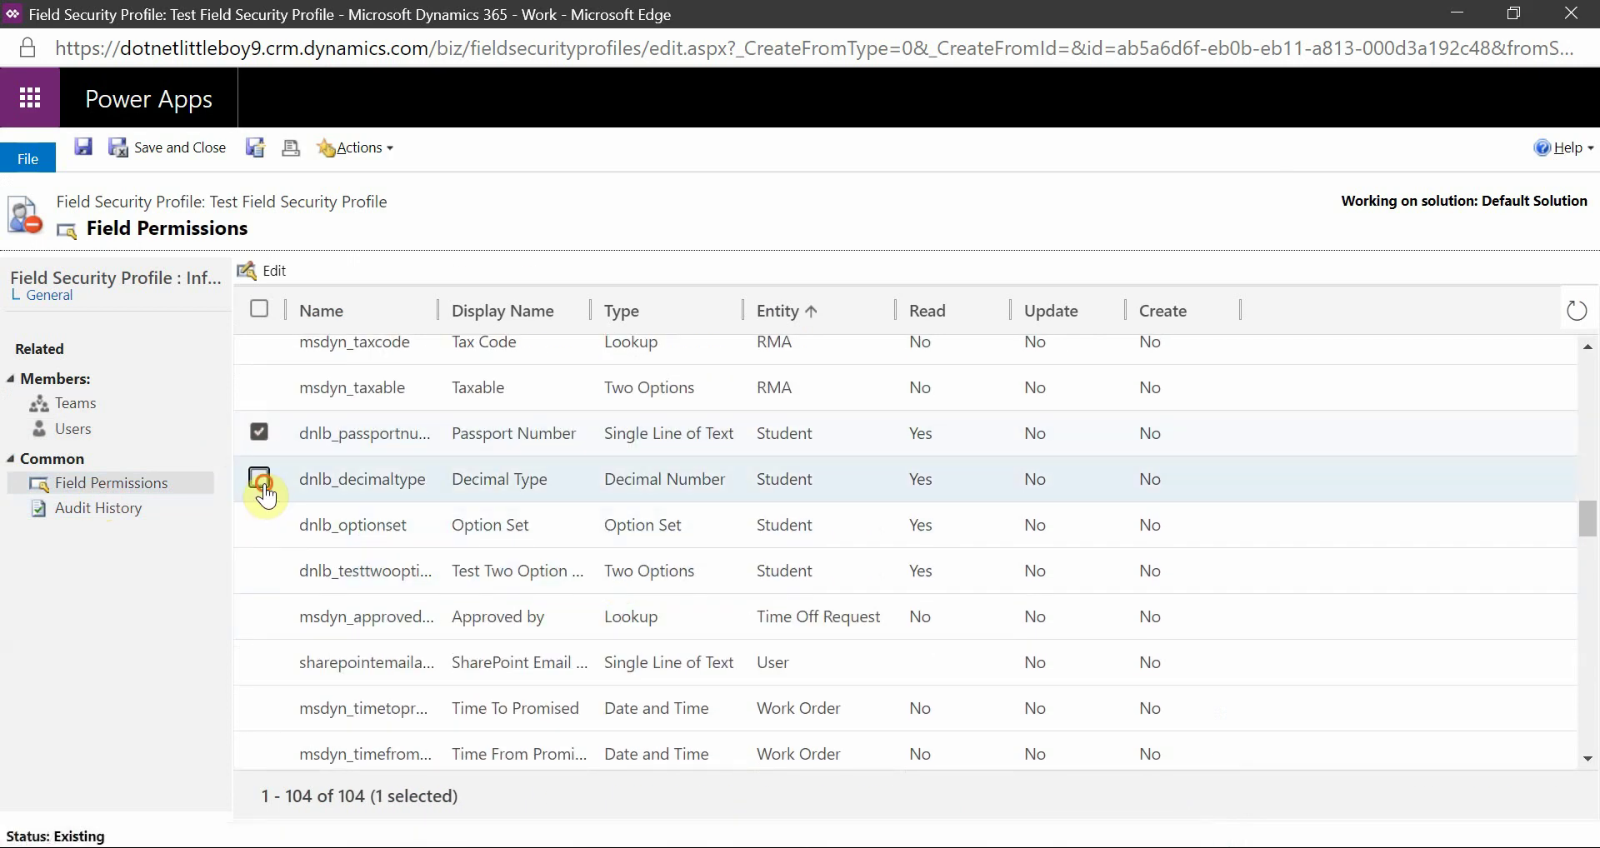
left_click(263, 491)
left_click(259, 523)
left_click(260, 569)
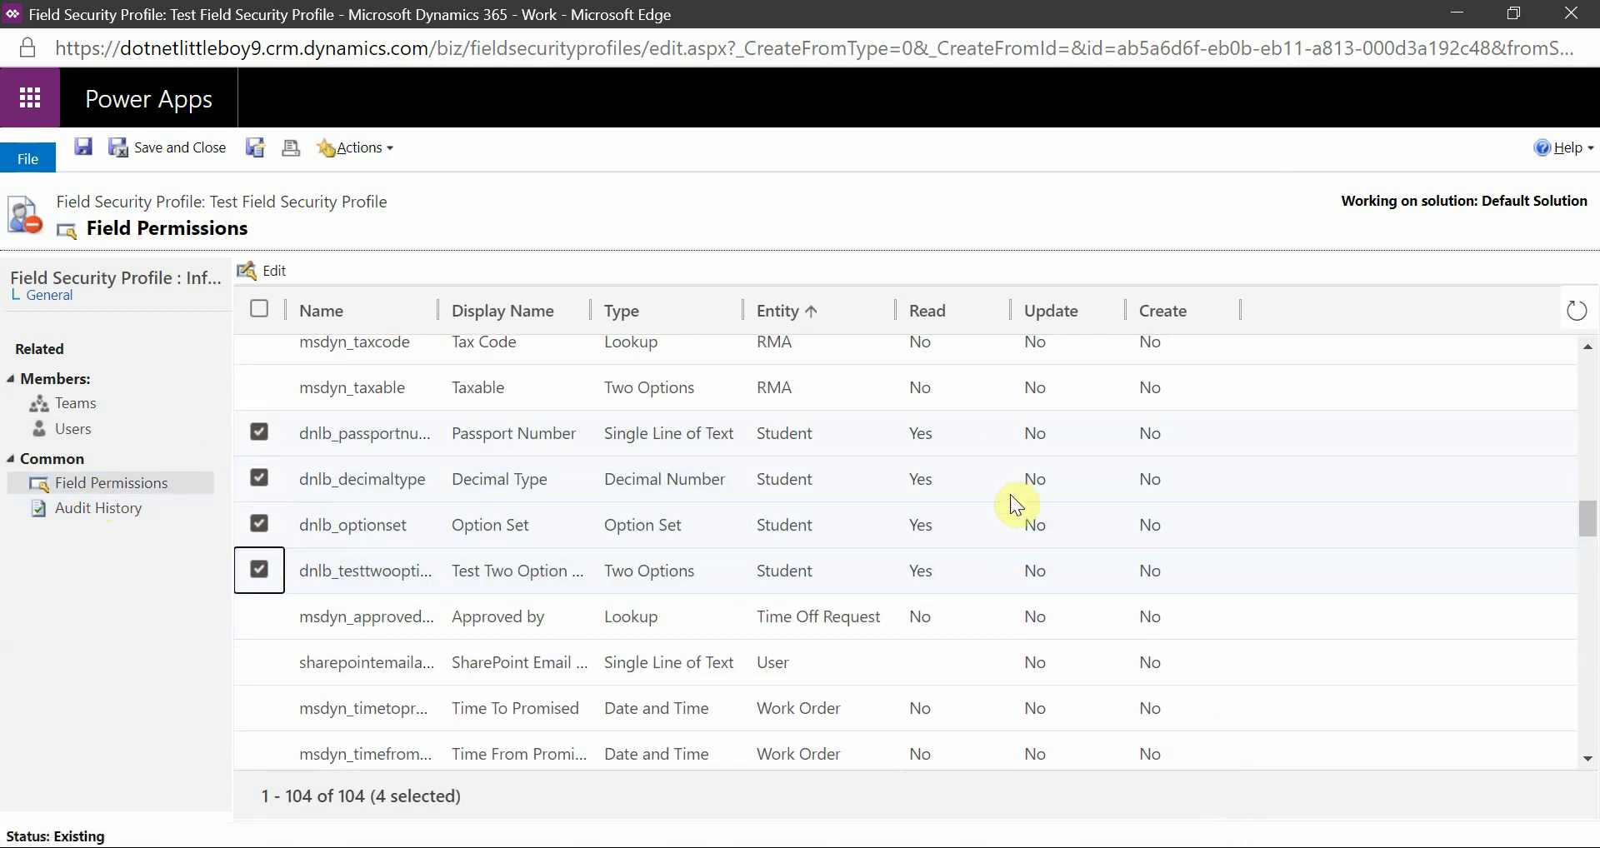
Set Allow Update to Yes for the four selected Student fields.
left_click(277, 272)
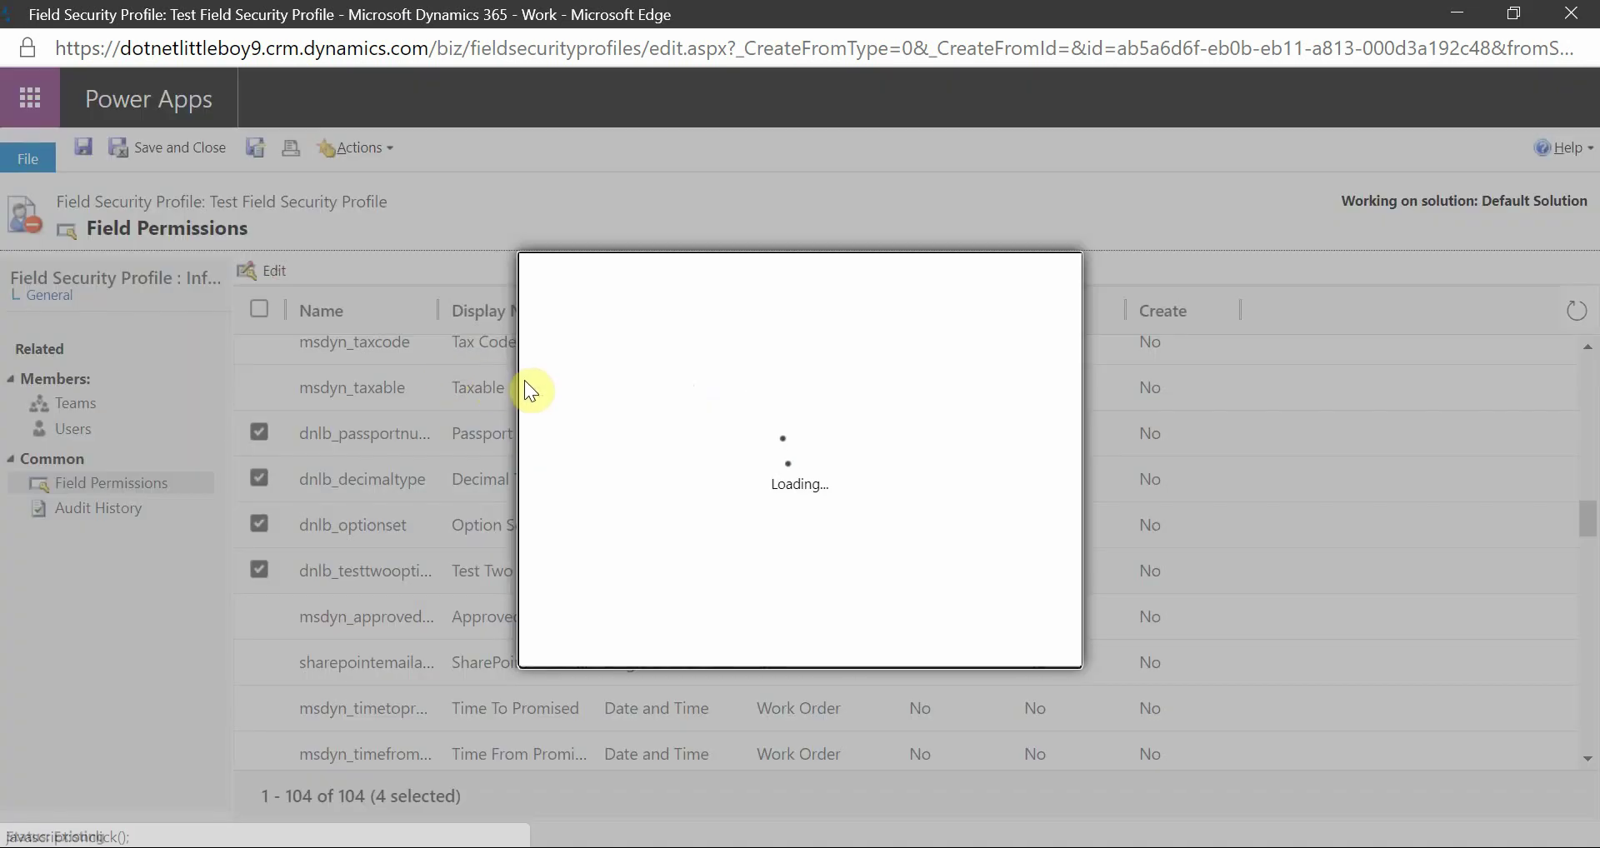
left_click(956, 492)
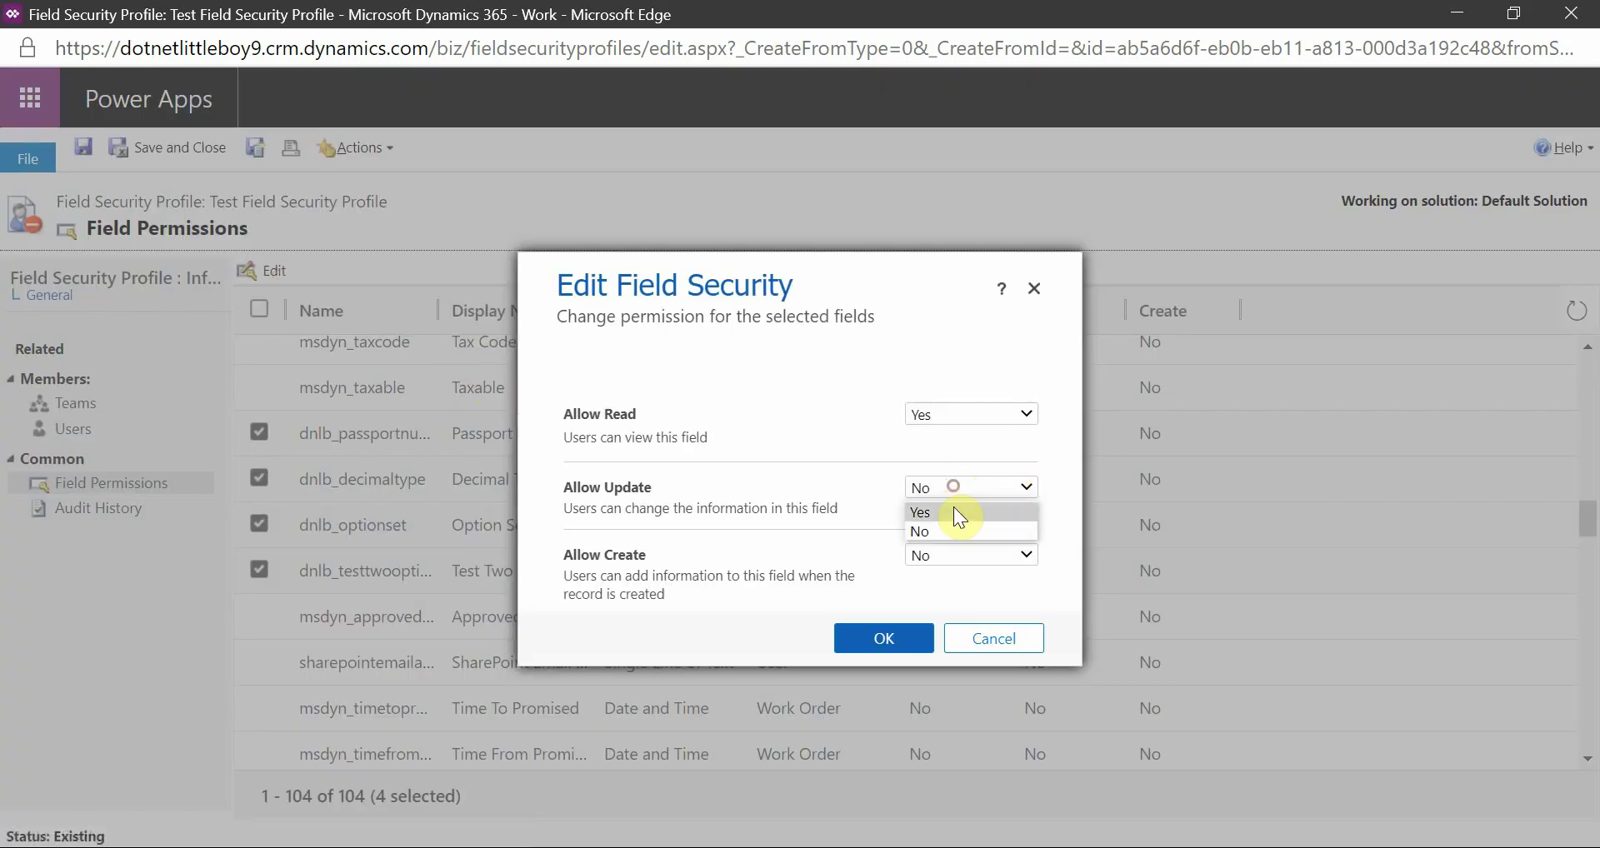
left_click(953, 508)
left_click(868, 646)
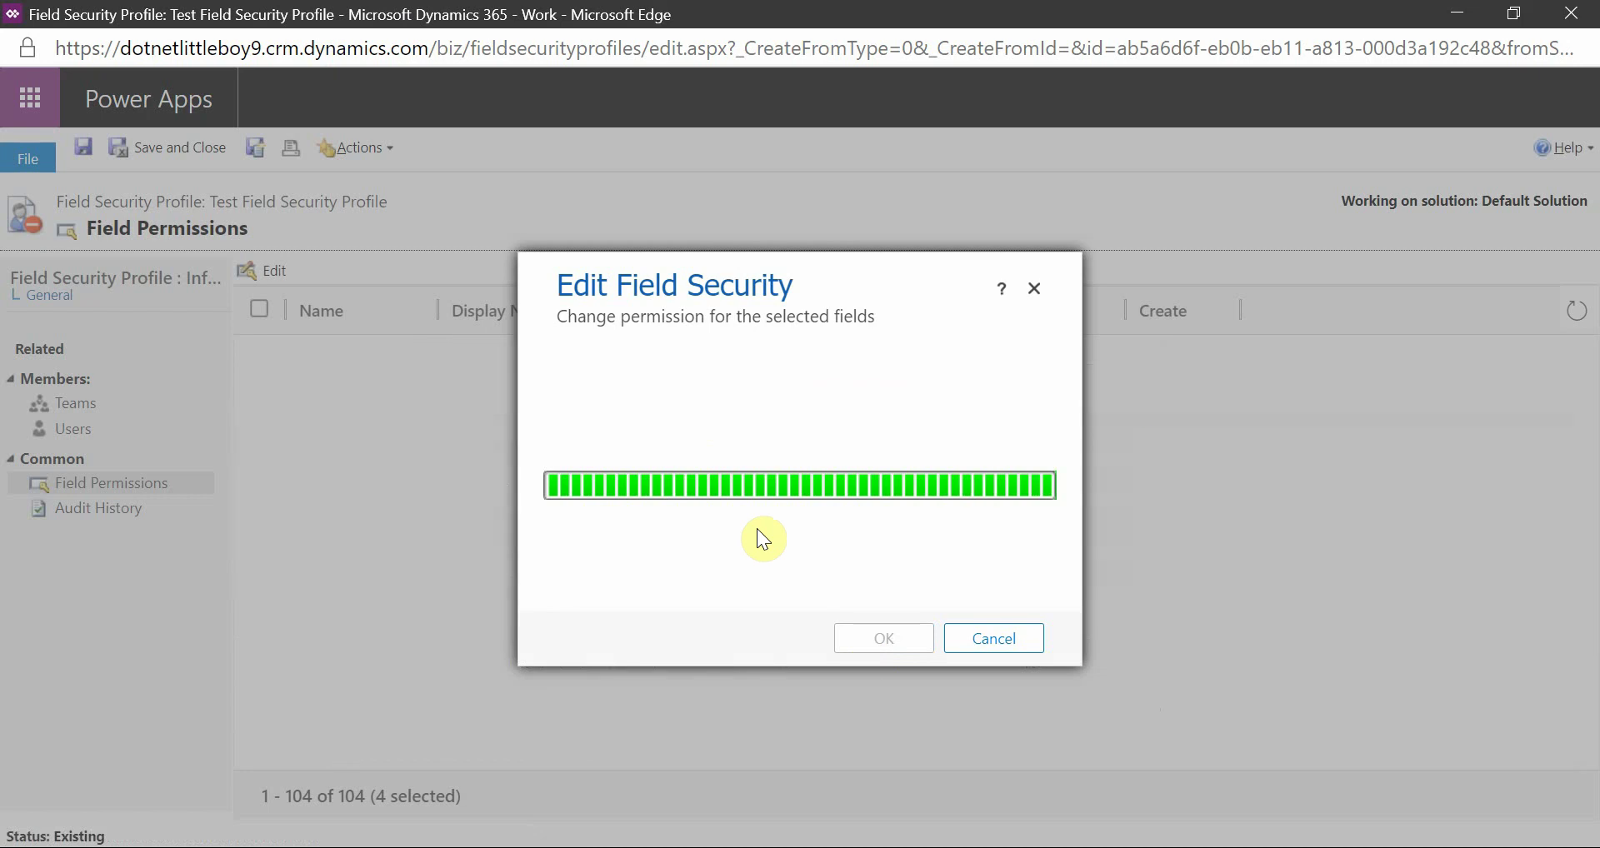
scroll(960, 531, "down", 15)
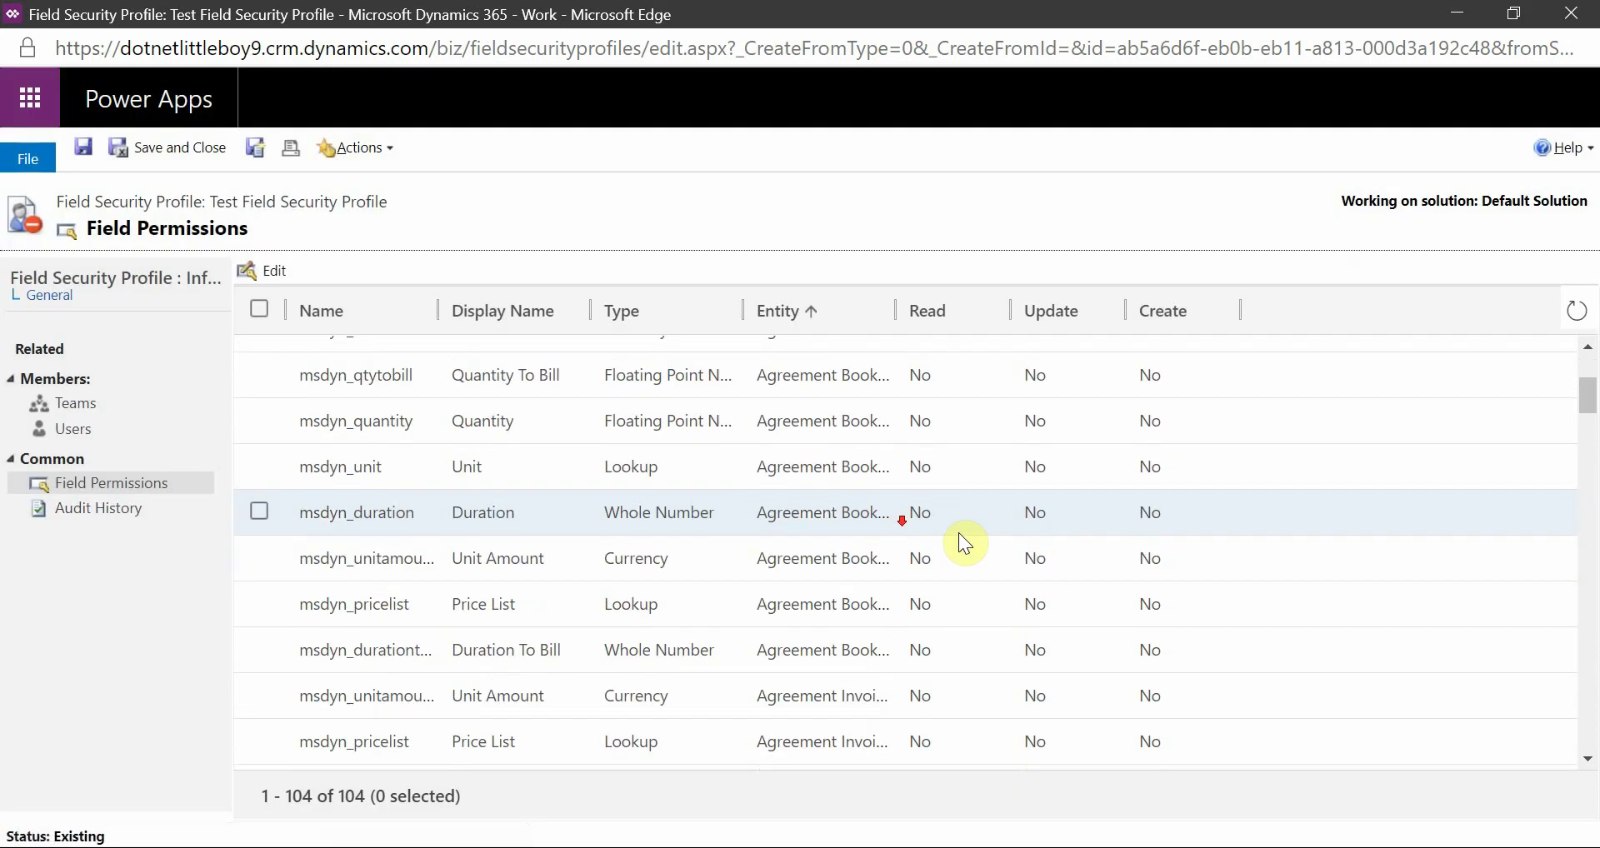
scroll(992, 544, "down", 5)
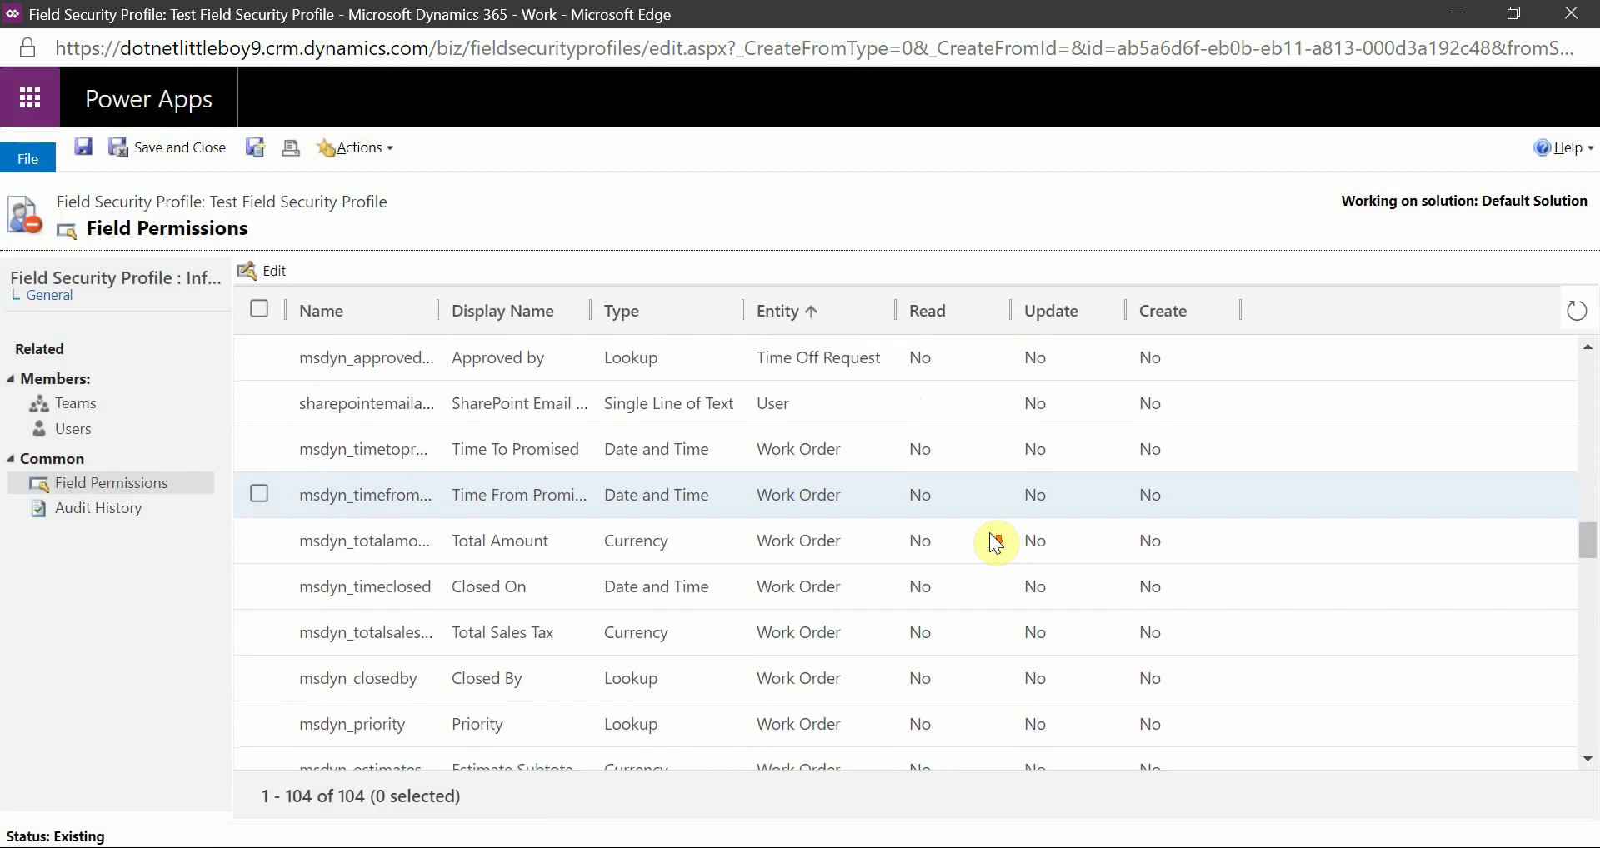
scroll(992, 543, "up", 2)
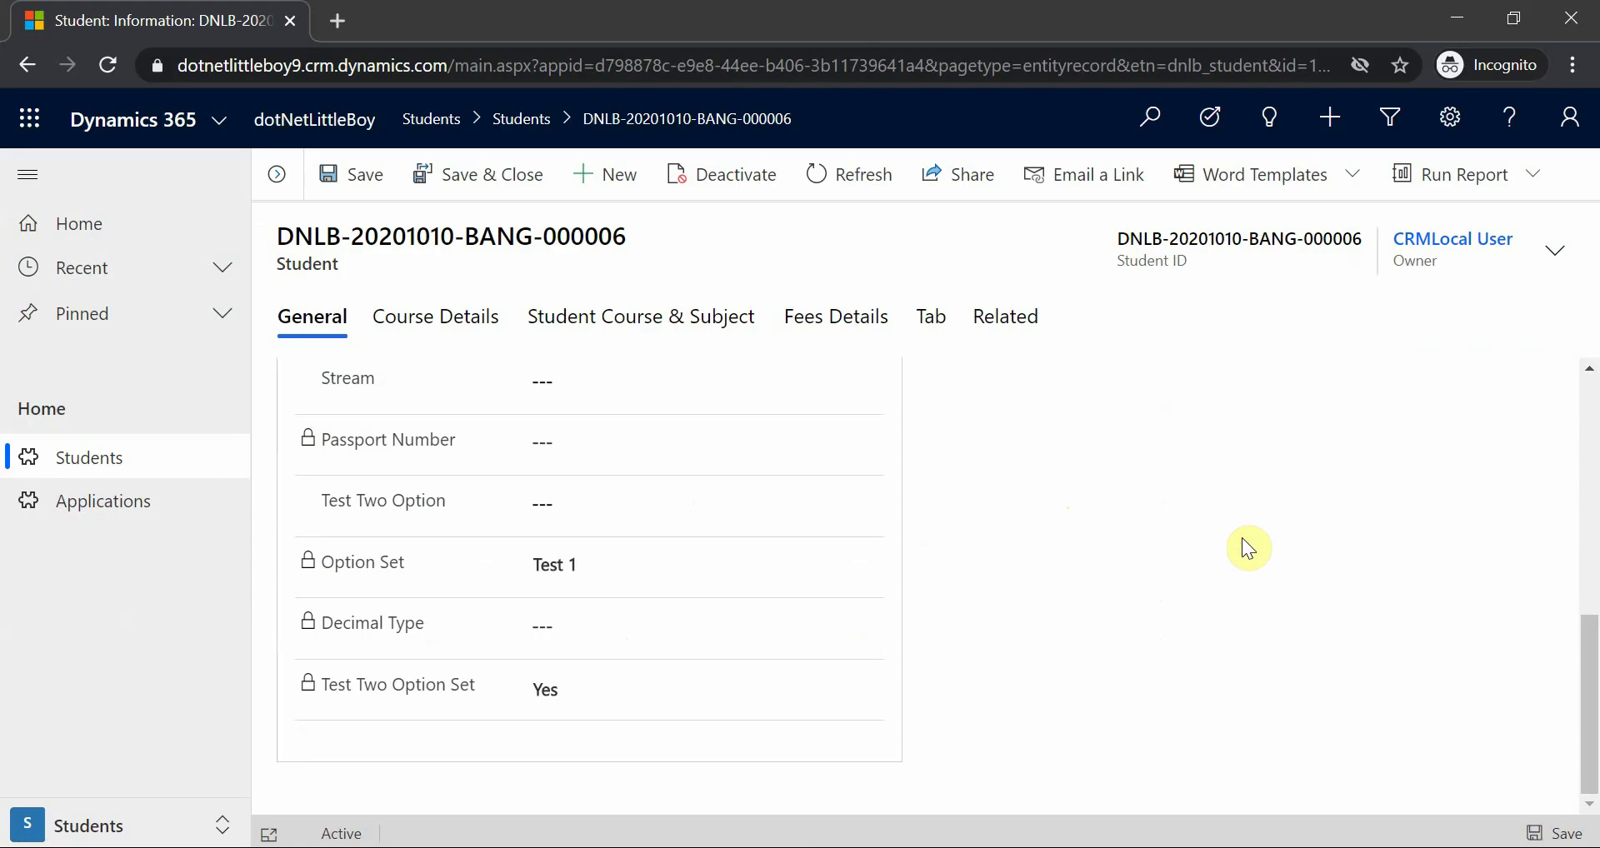
Reload the record, set Option Set to Test 2, enter a passport number, and save.
key("F5")
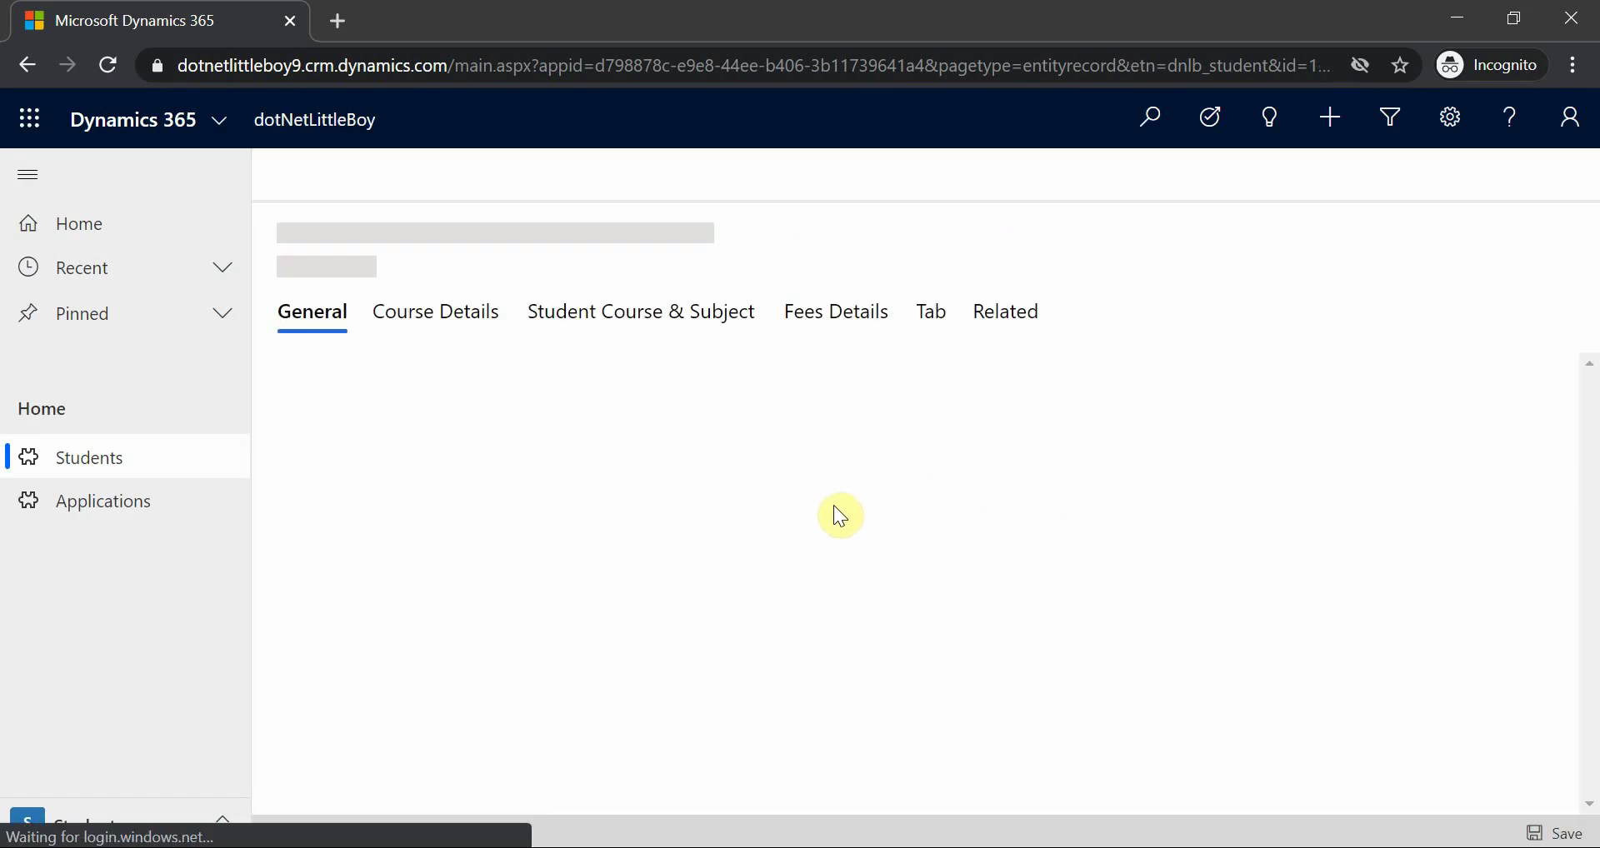
scroll(933, 454, "down", 4)
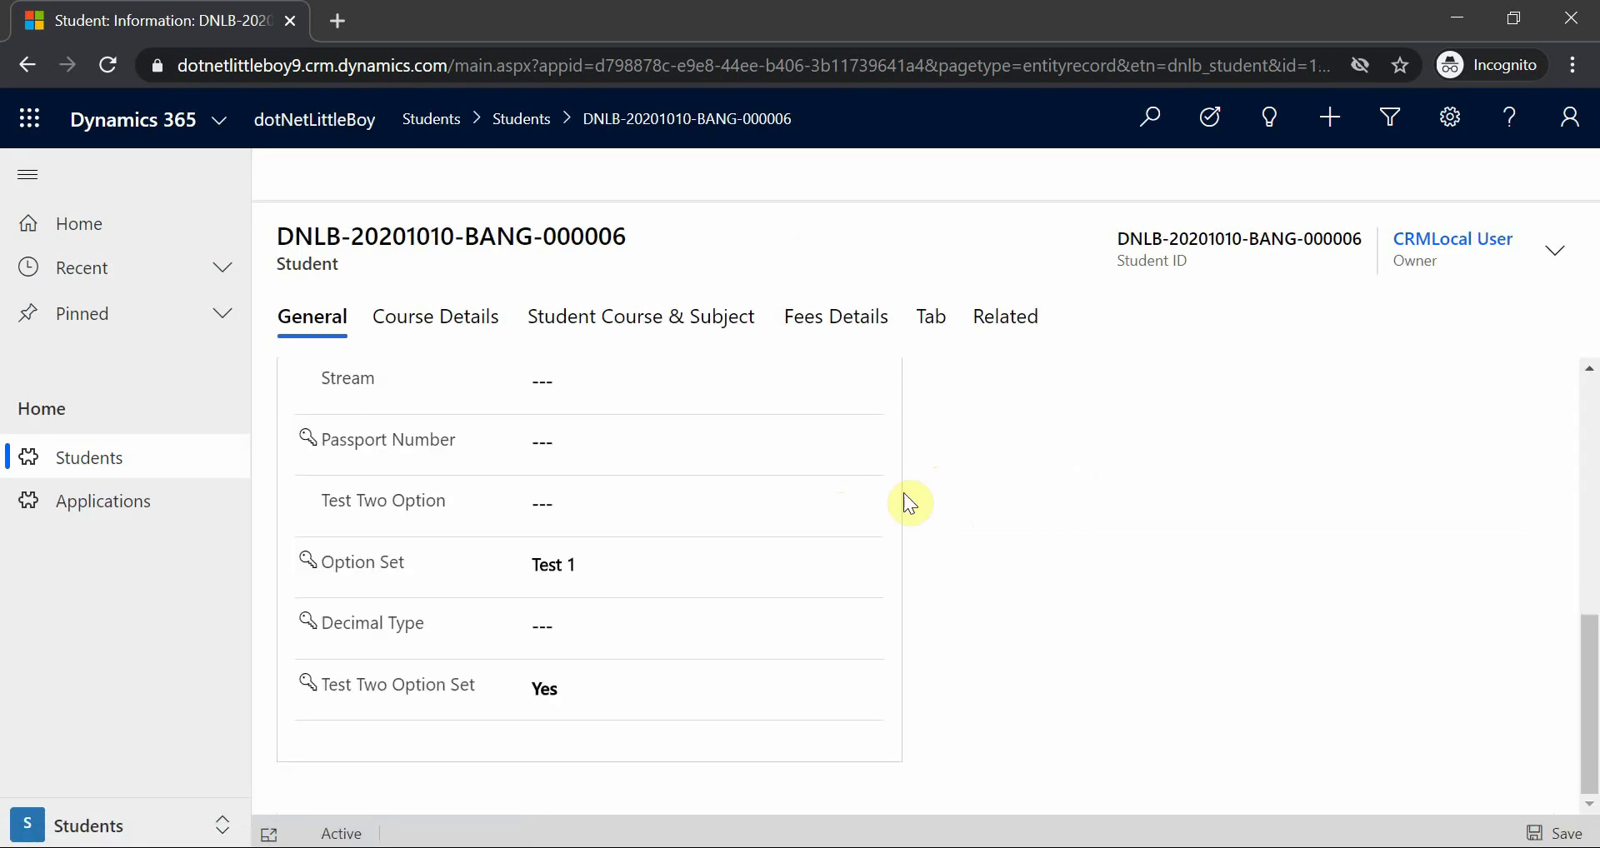
left_click(625, 581)
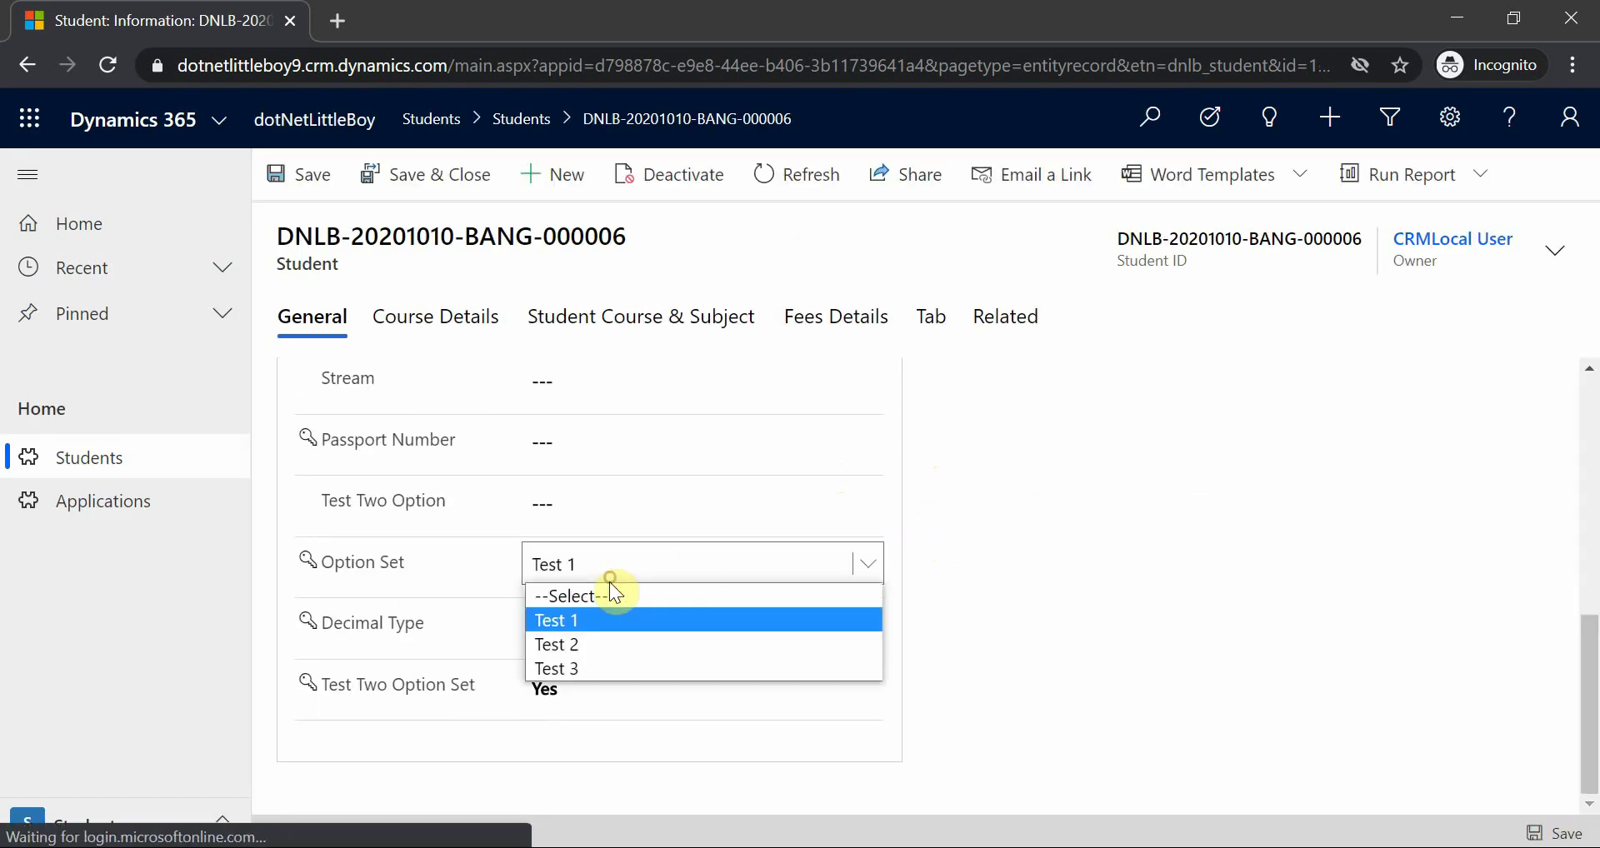
left_click(578, 623)
left_click(588, 568)
left_click(581, 644)
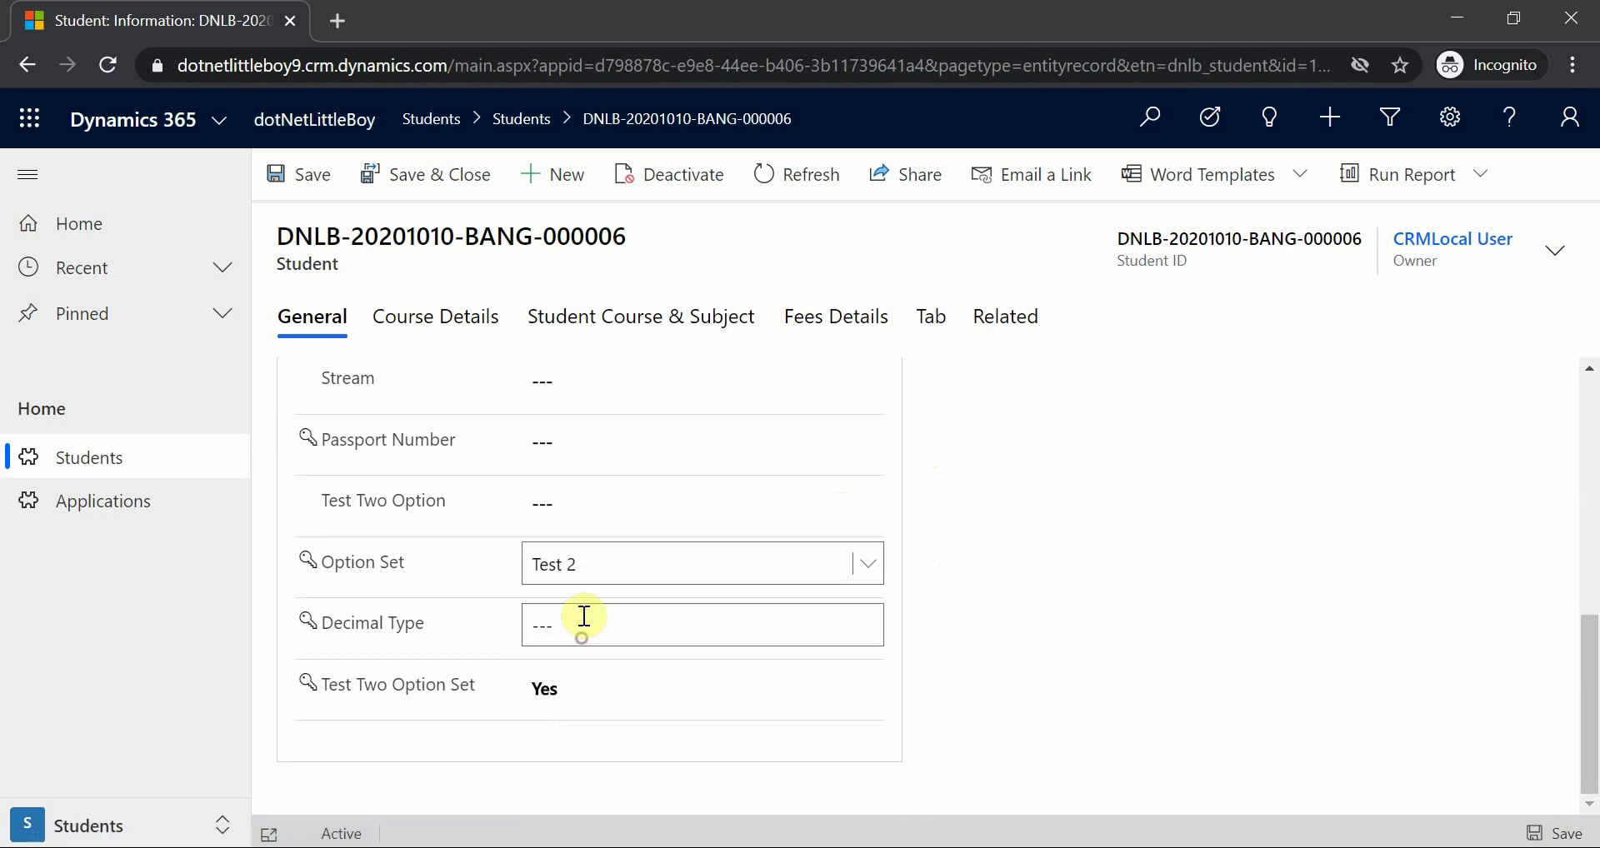
left_click(584, 566)
left_click(575, 652)
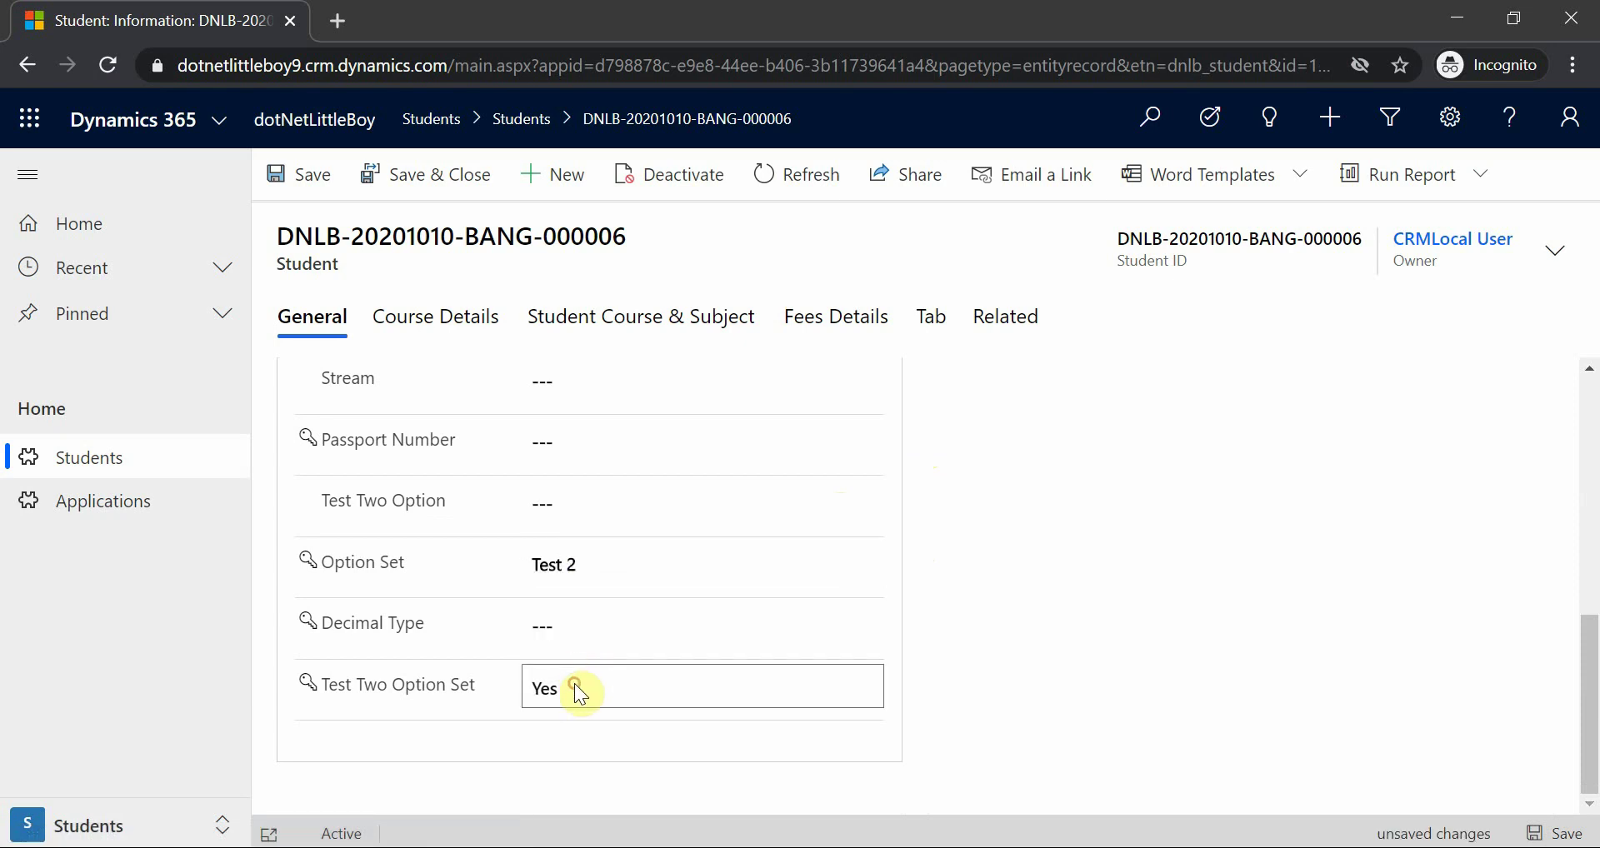
left_click(588, 447)
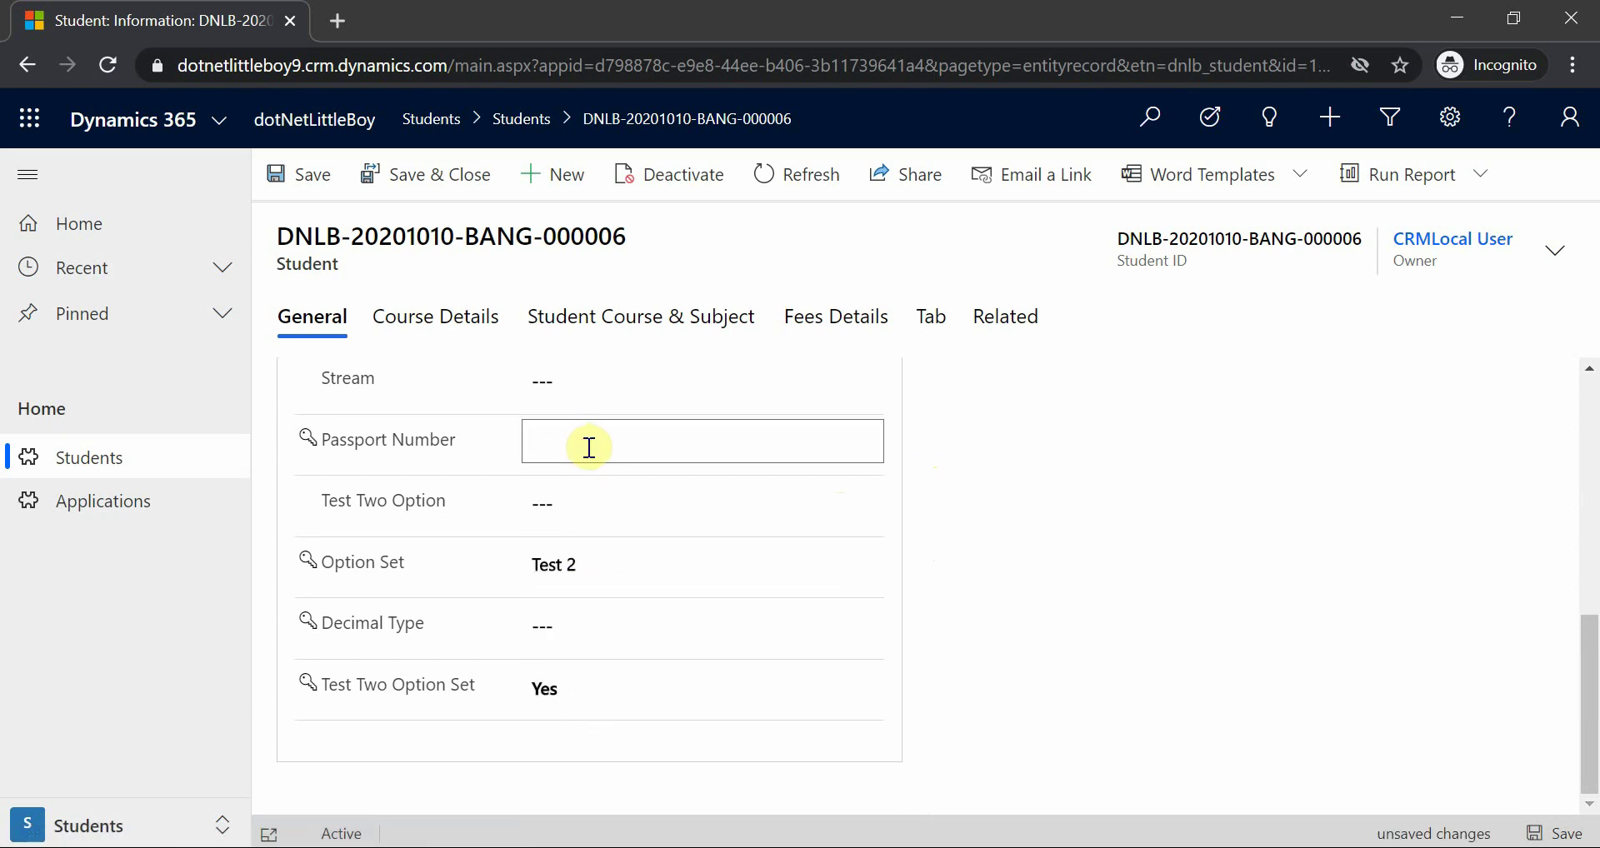
type("34353432")
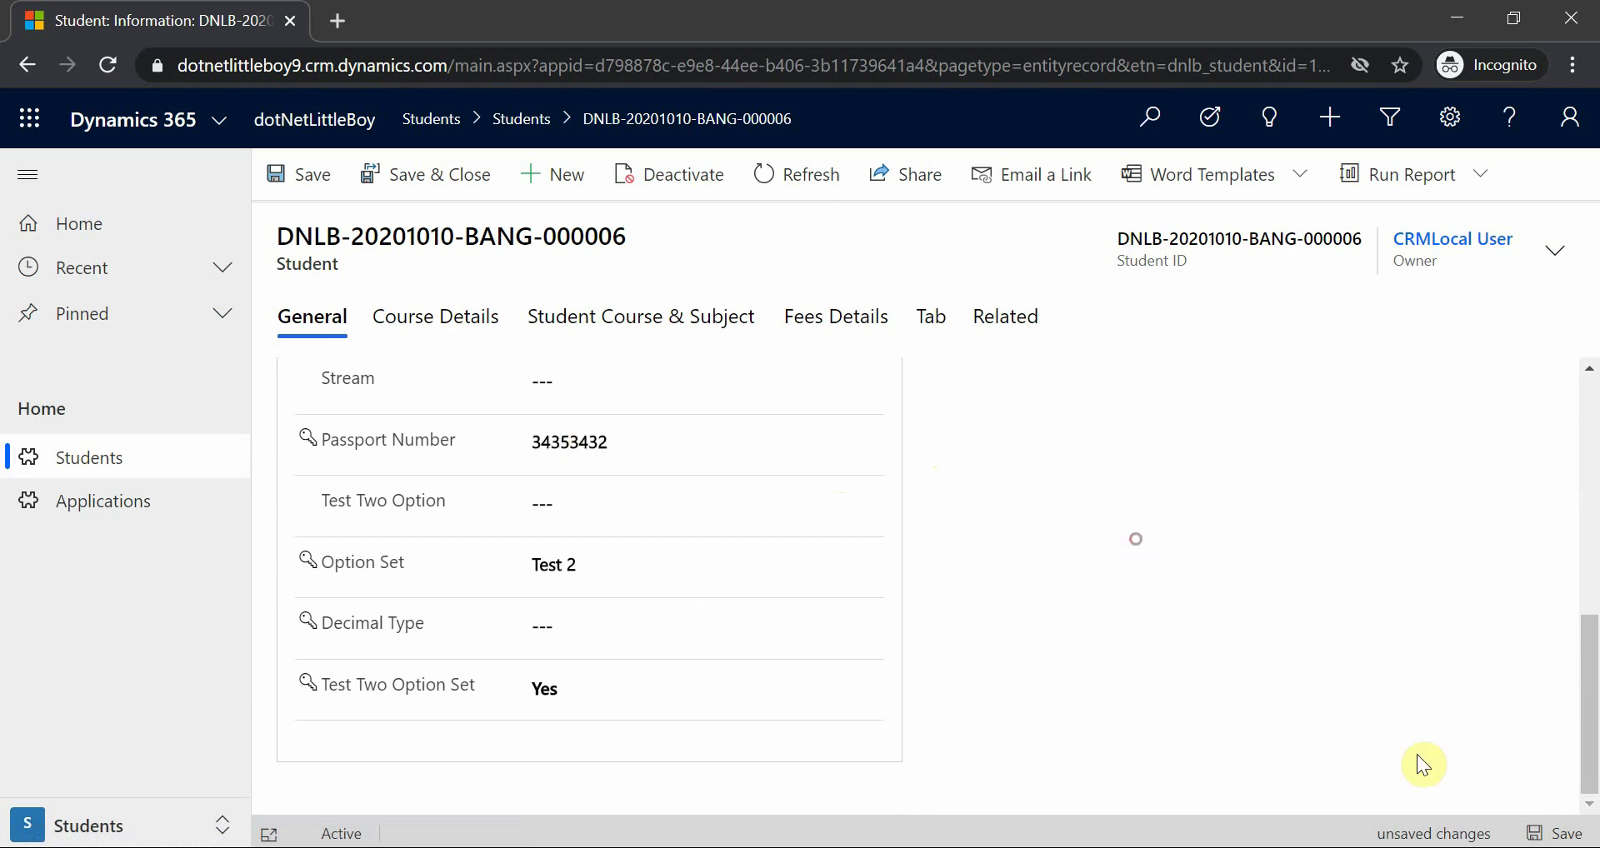
left_click(1566, 833)
Start a new Student record and confirm Decimal Type is still locked on creation.
left_click(551, 177)
scroll(783, 625, "down", 8)
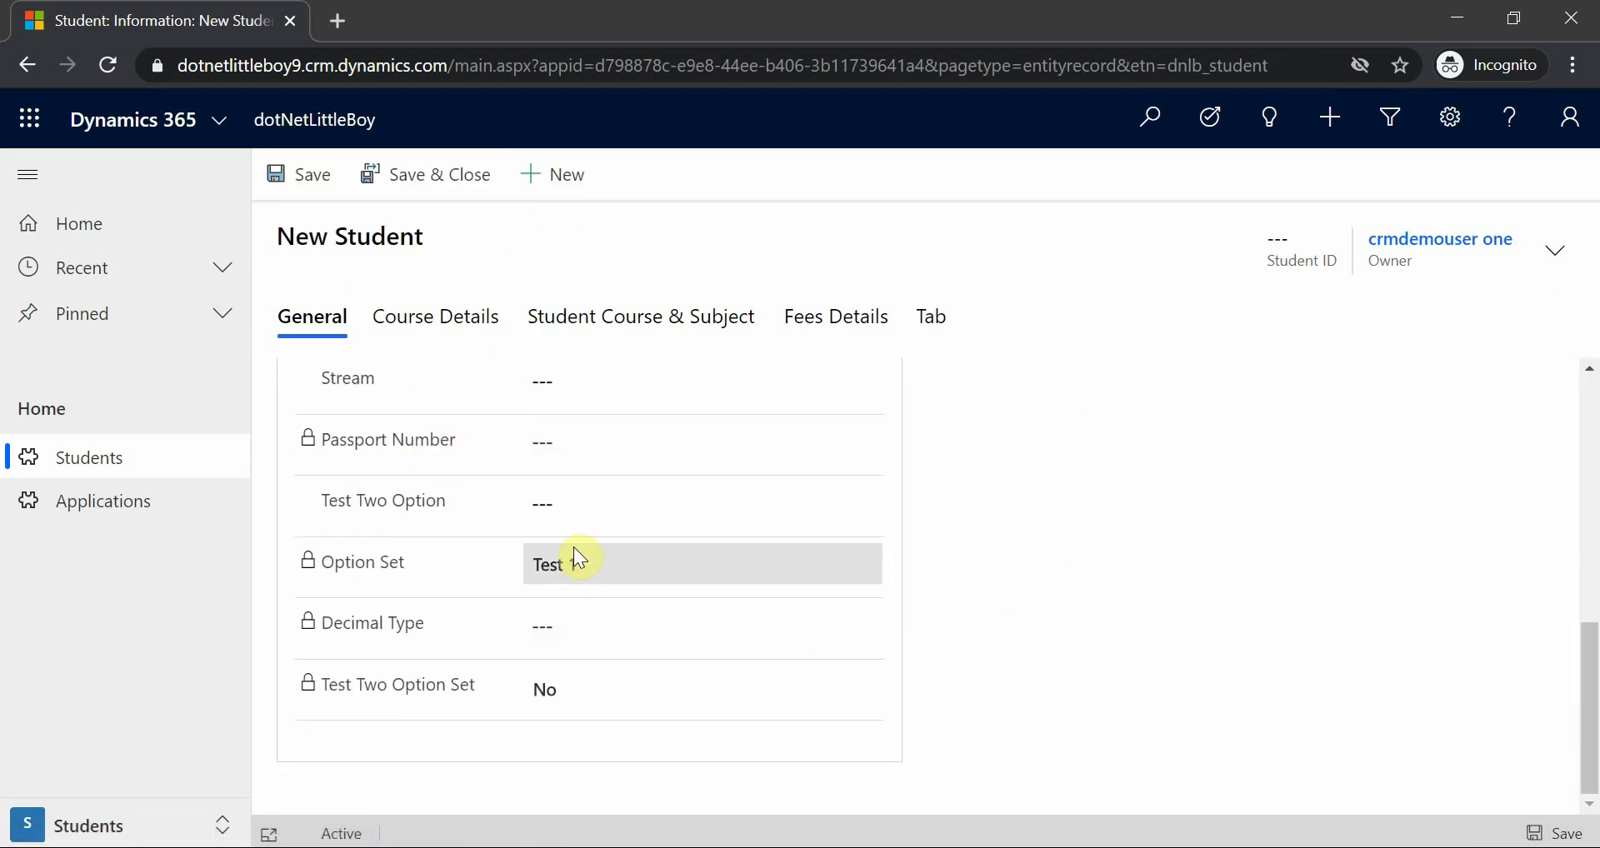
left_click(575, 632)
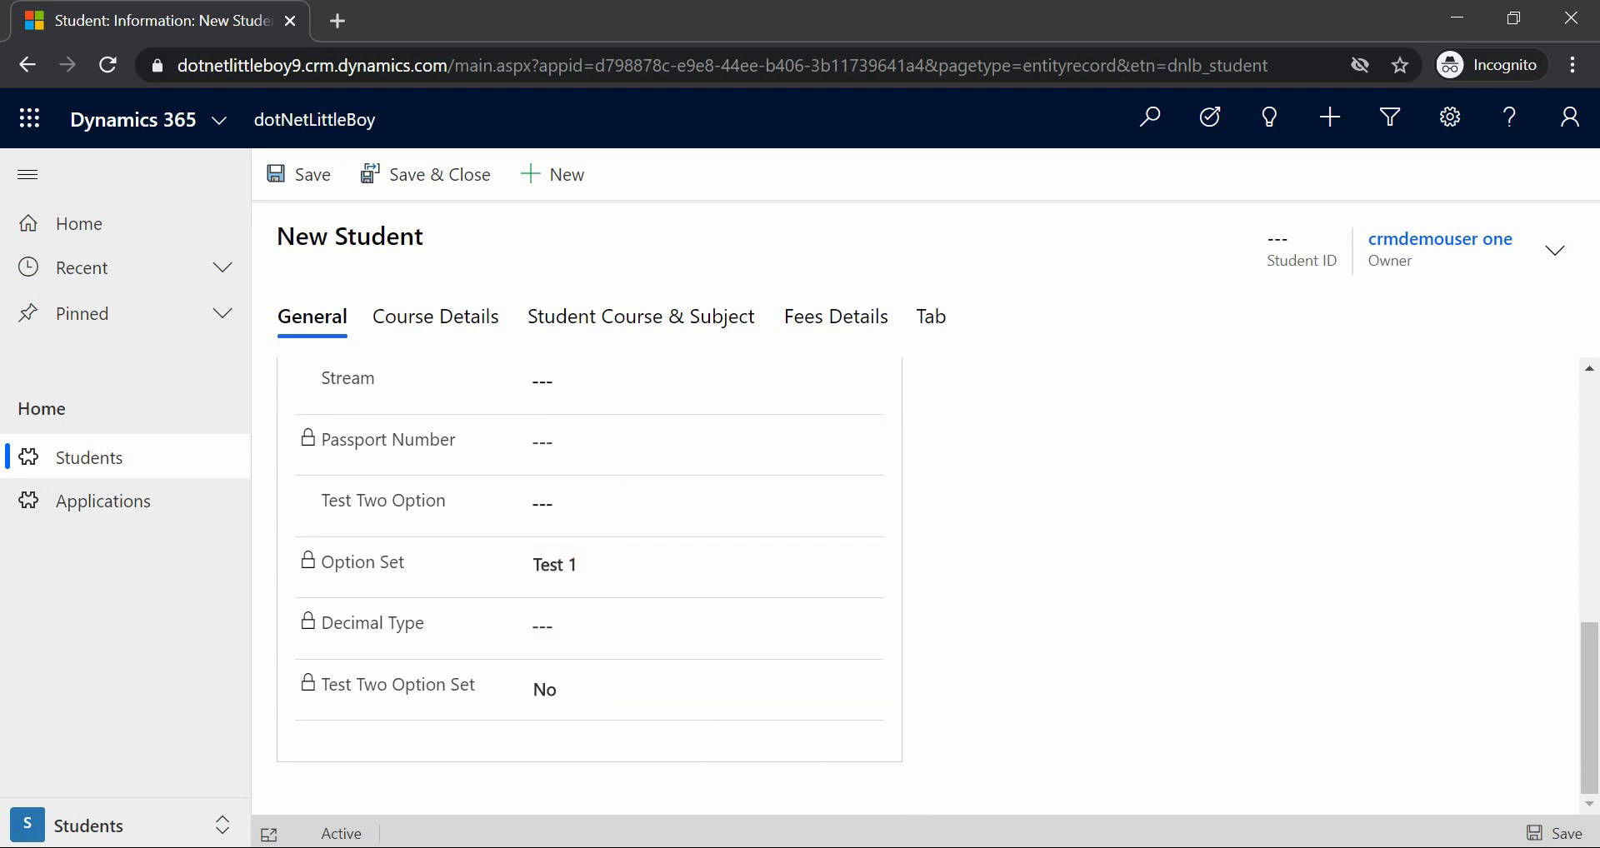
left_click(1043, 770)
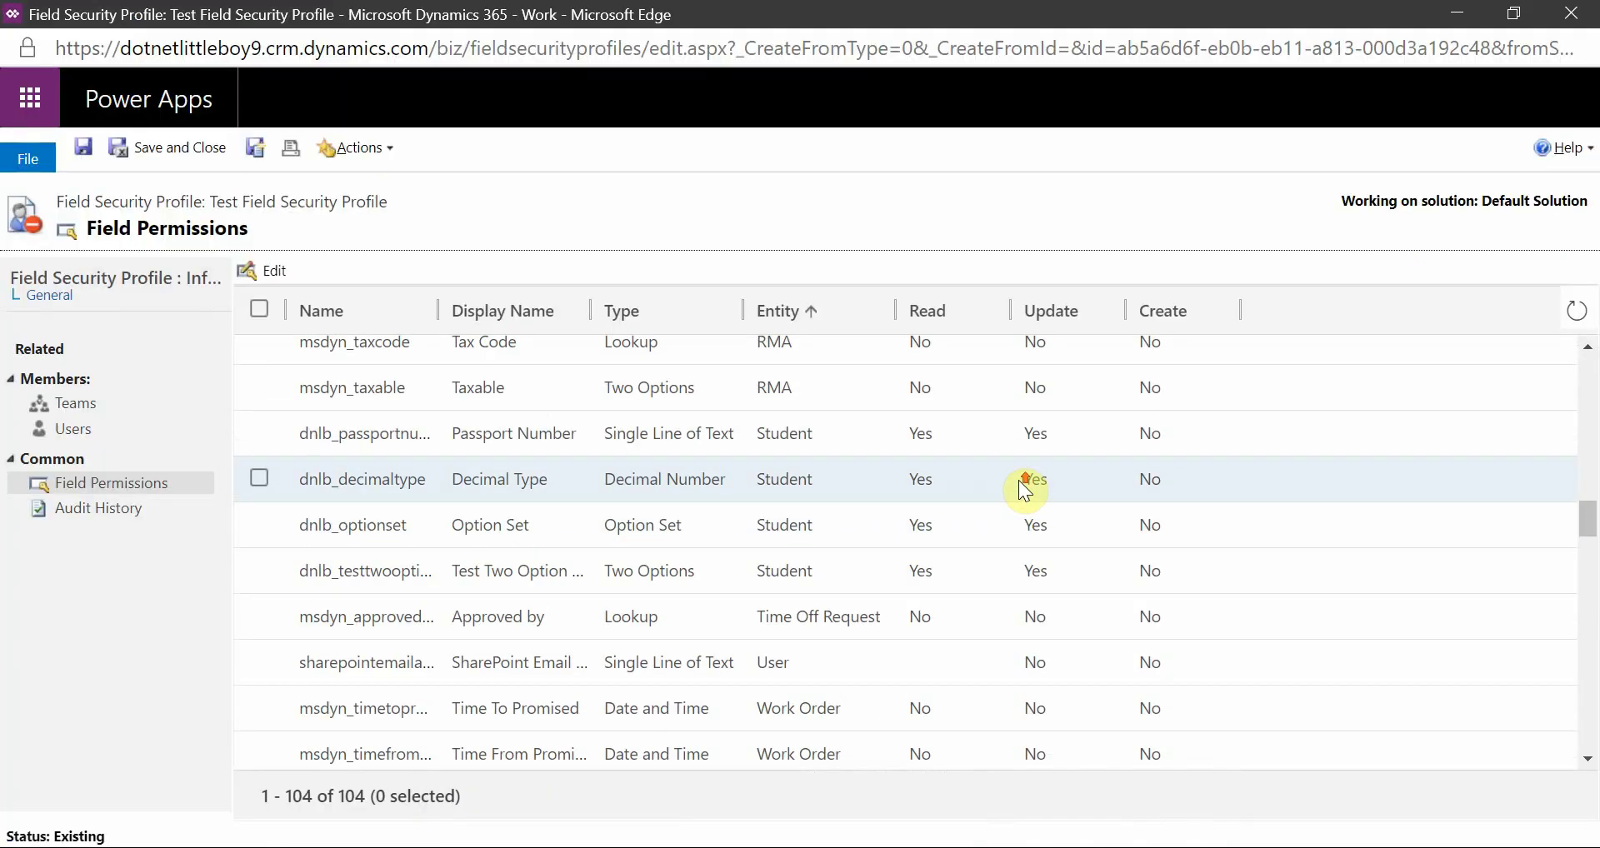
Set Allow Create to Yes for Passport Number, Decimal Type, Option Set and Test Two Option.
left_click(259, 431)
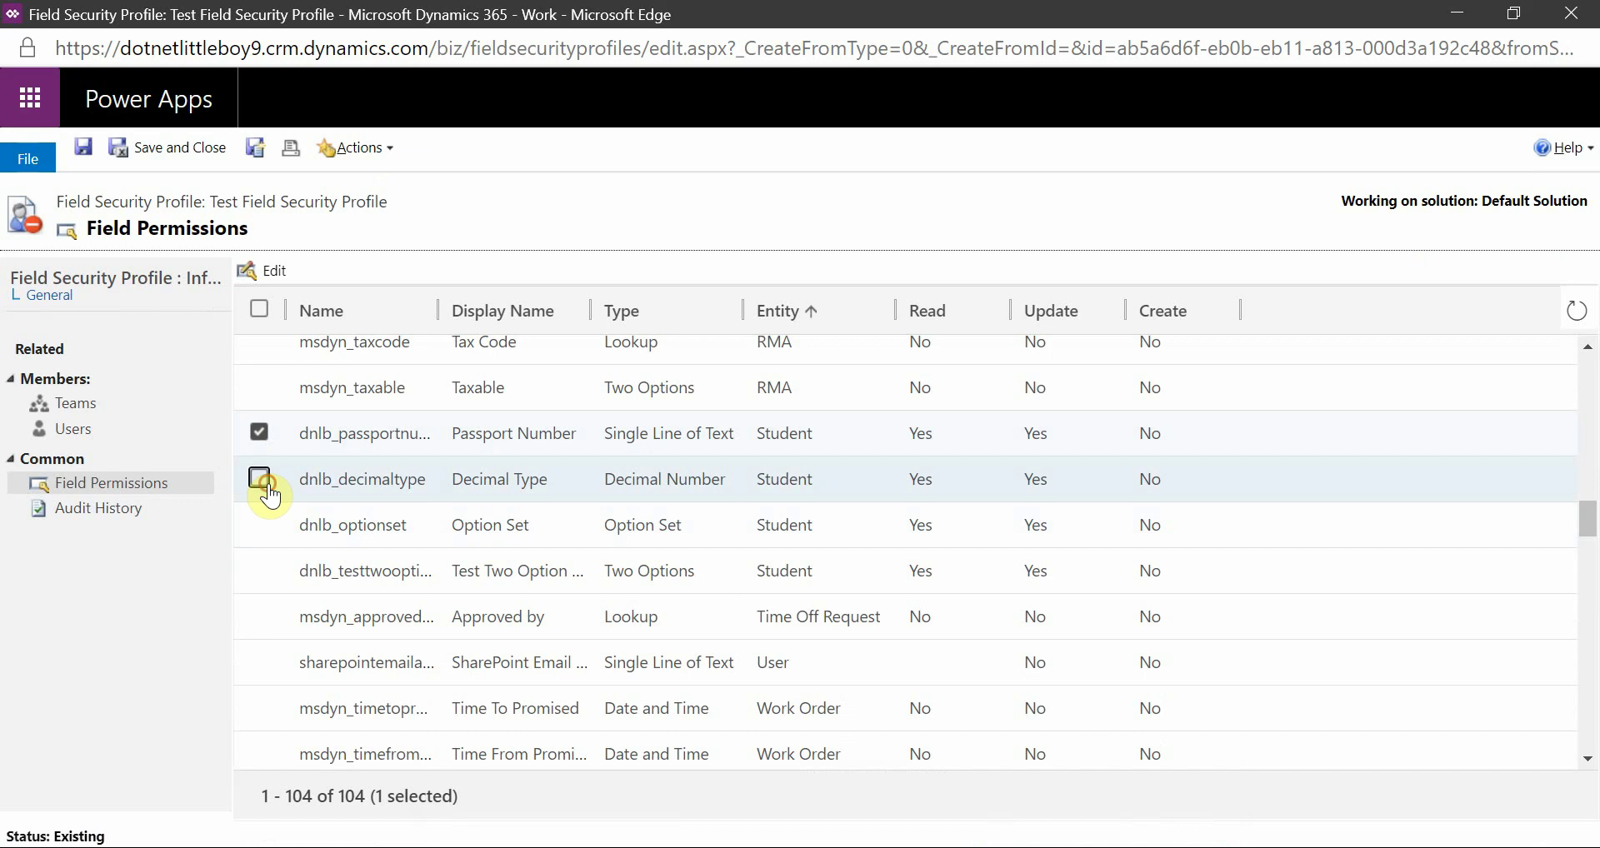
left_click(259, 477)
left_click(260, 523)
left_click(259, 569)
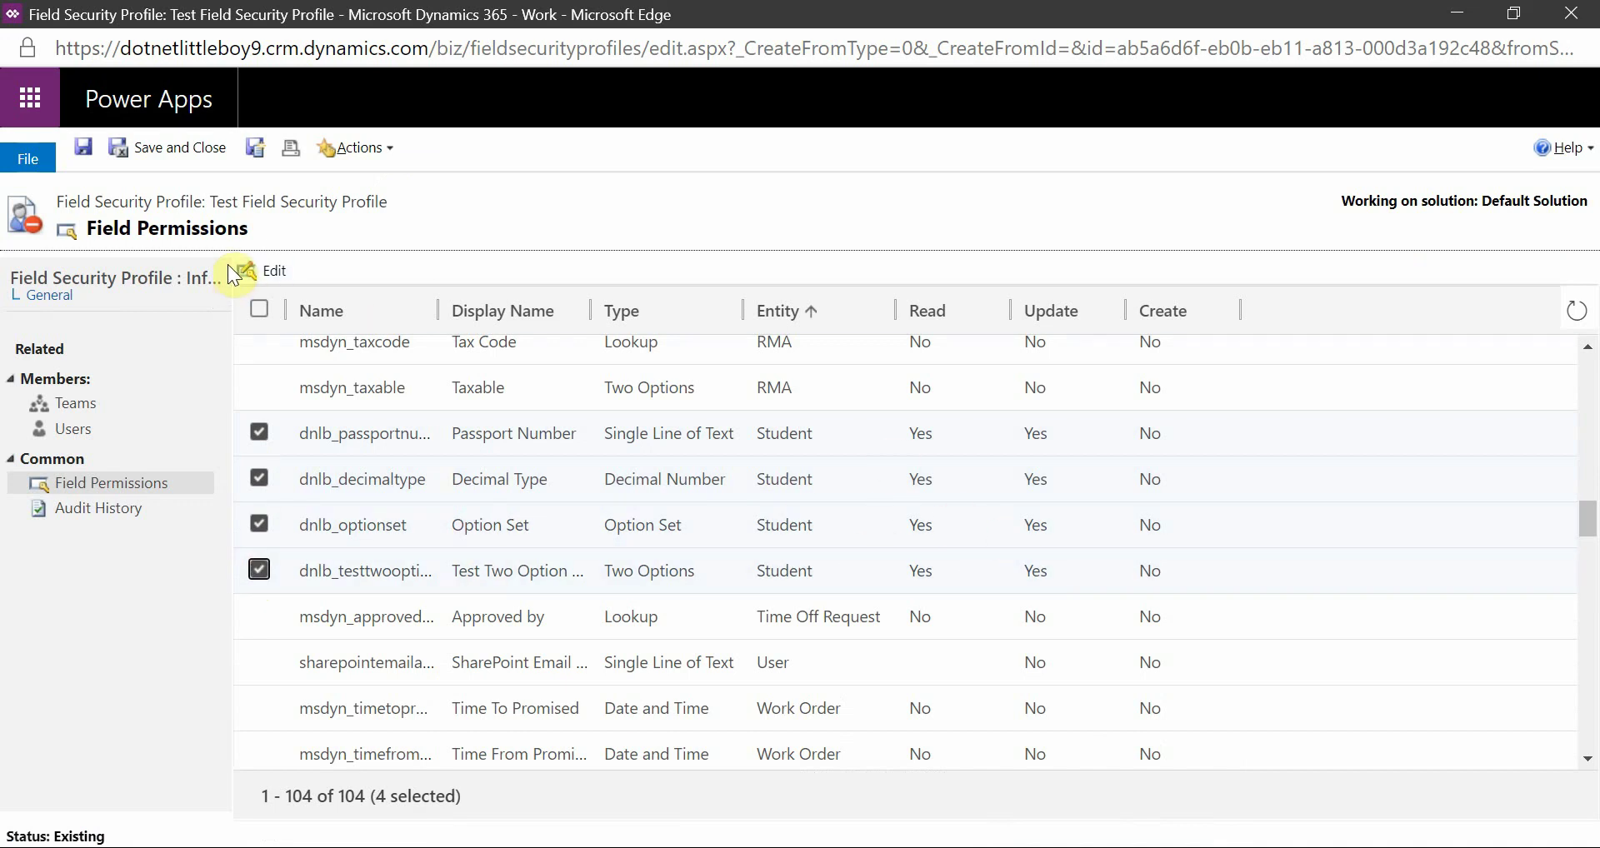
left_click(251, 275)
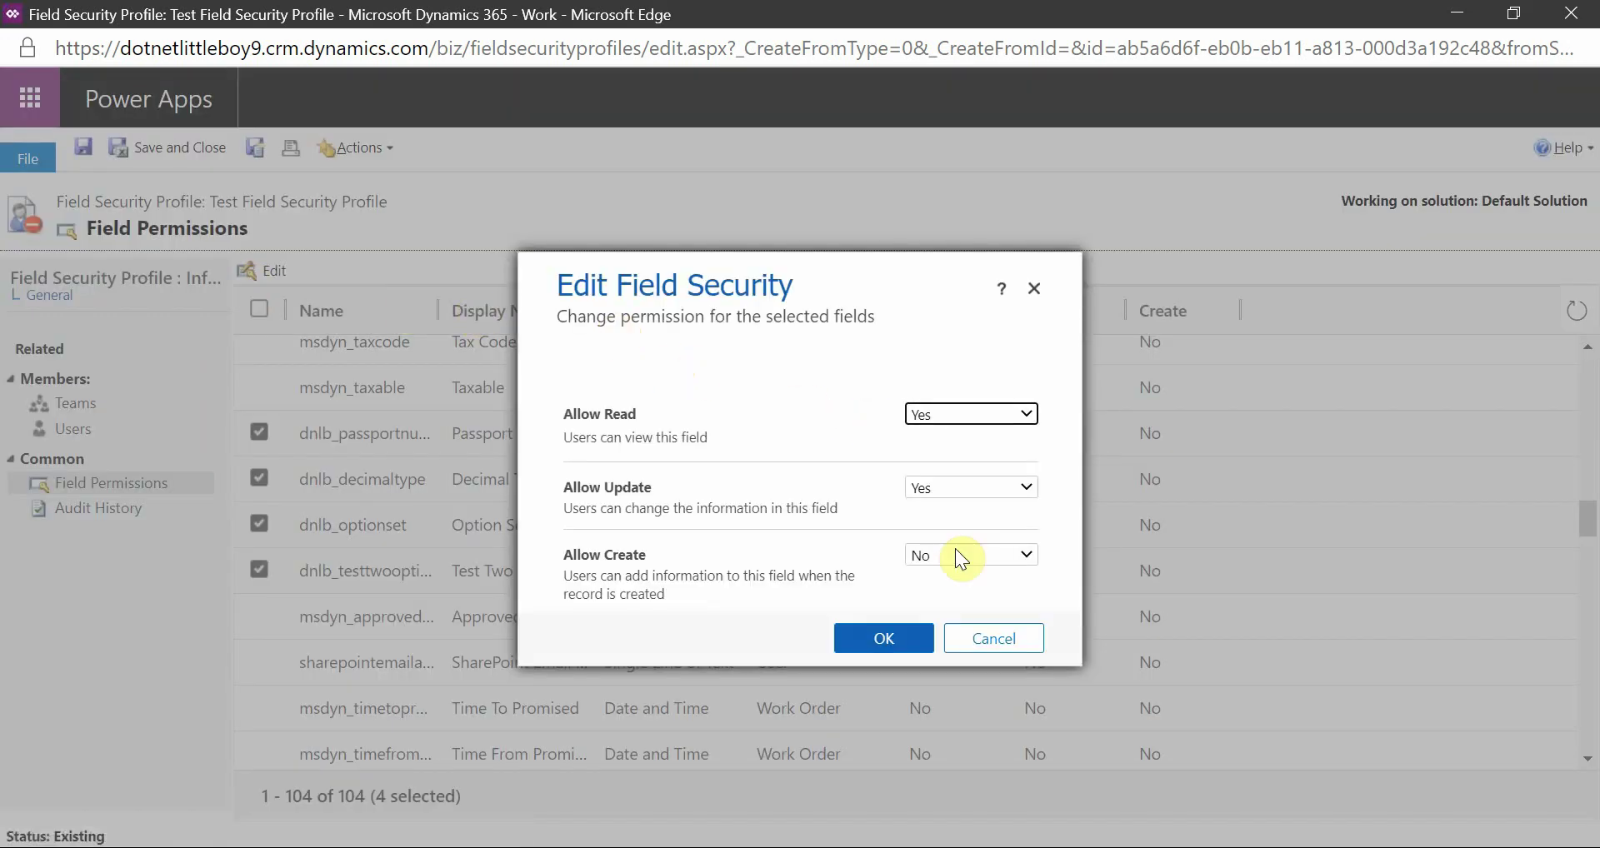
left_click(953, 556)
left_click(935, 587)
left_click(884, 638)
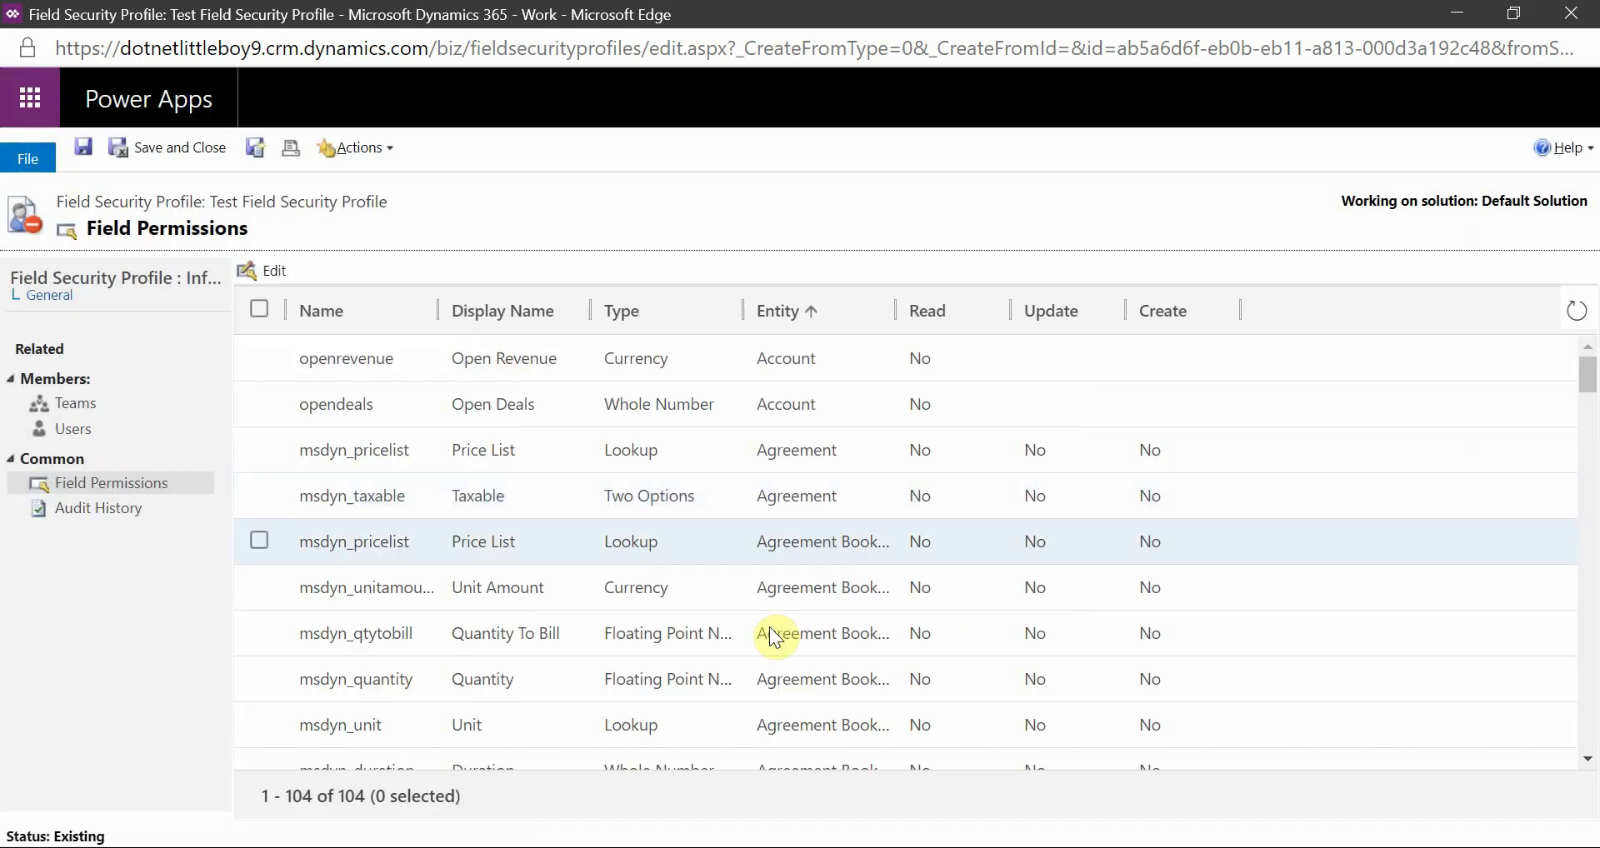
key("alt+Tab")
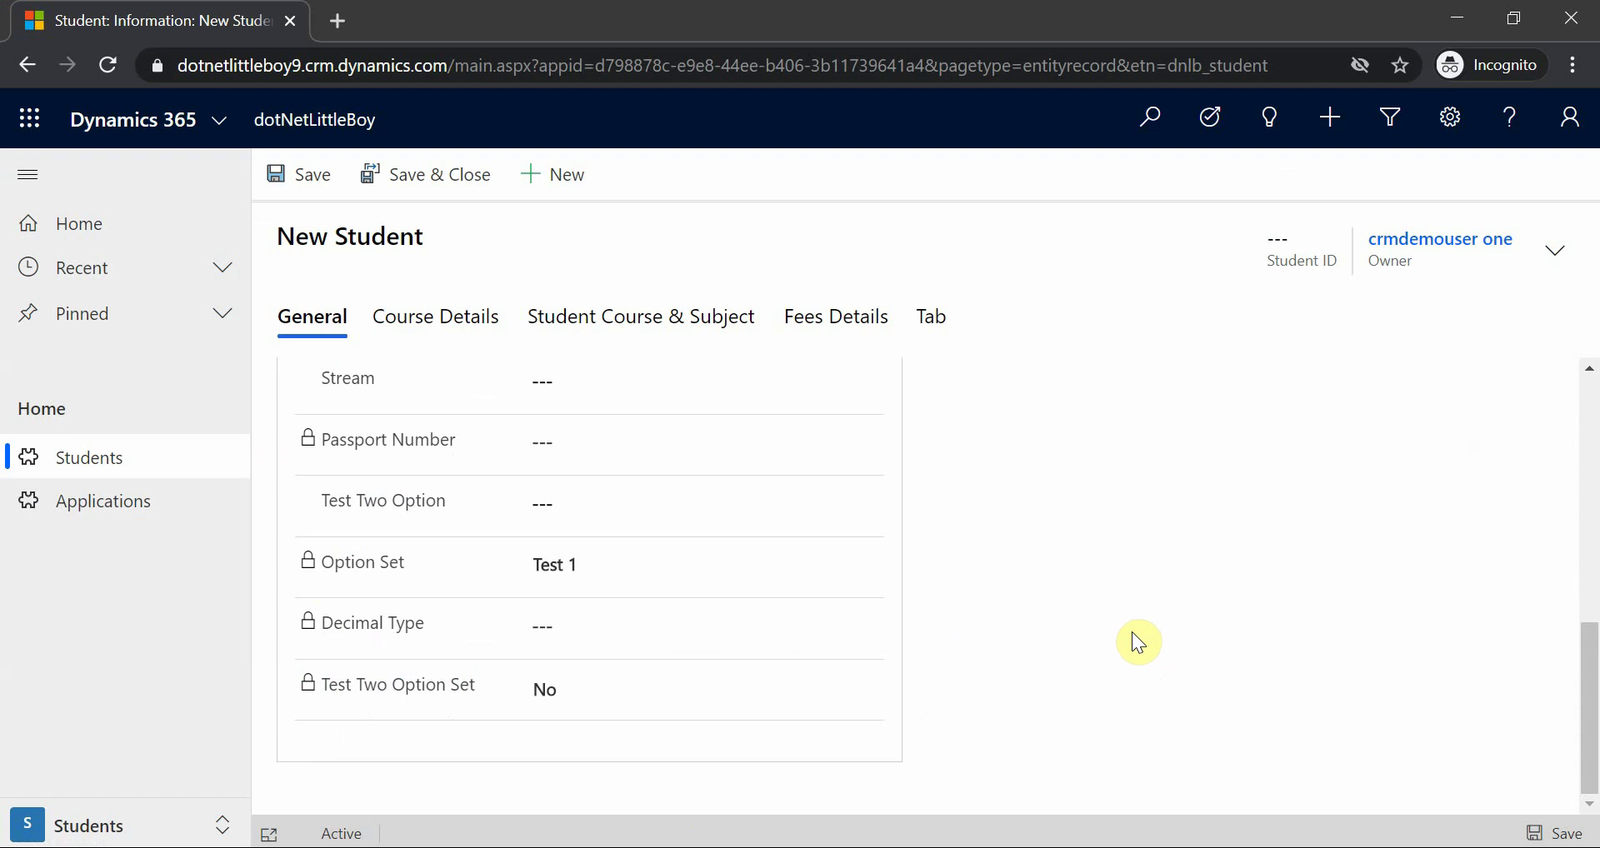
Reload the New Student form, choose Test 2 for Option Set and set Test Two Option Set to Yes.
key("F5")
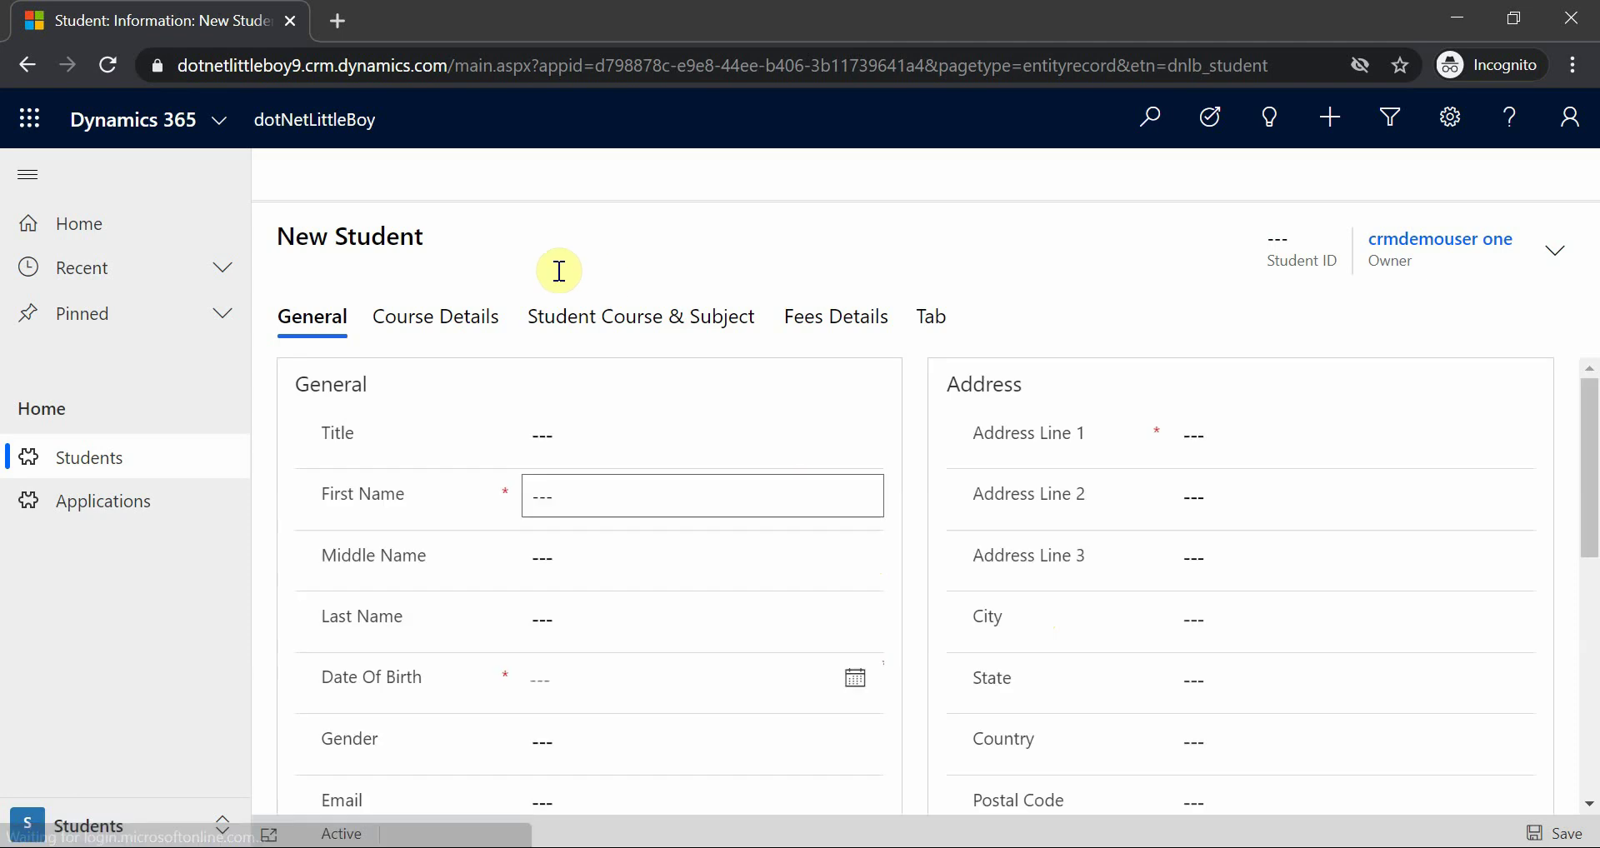
scroll(725, 638, "down", 10)
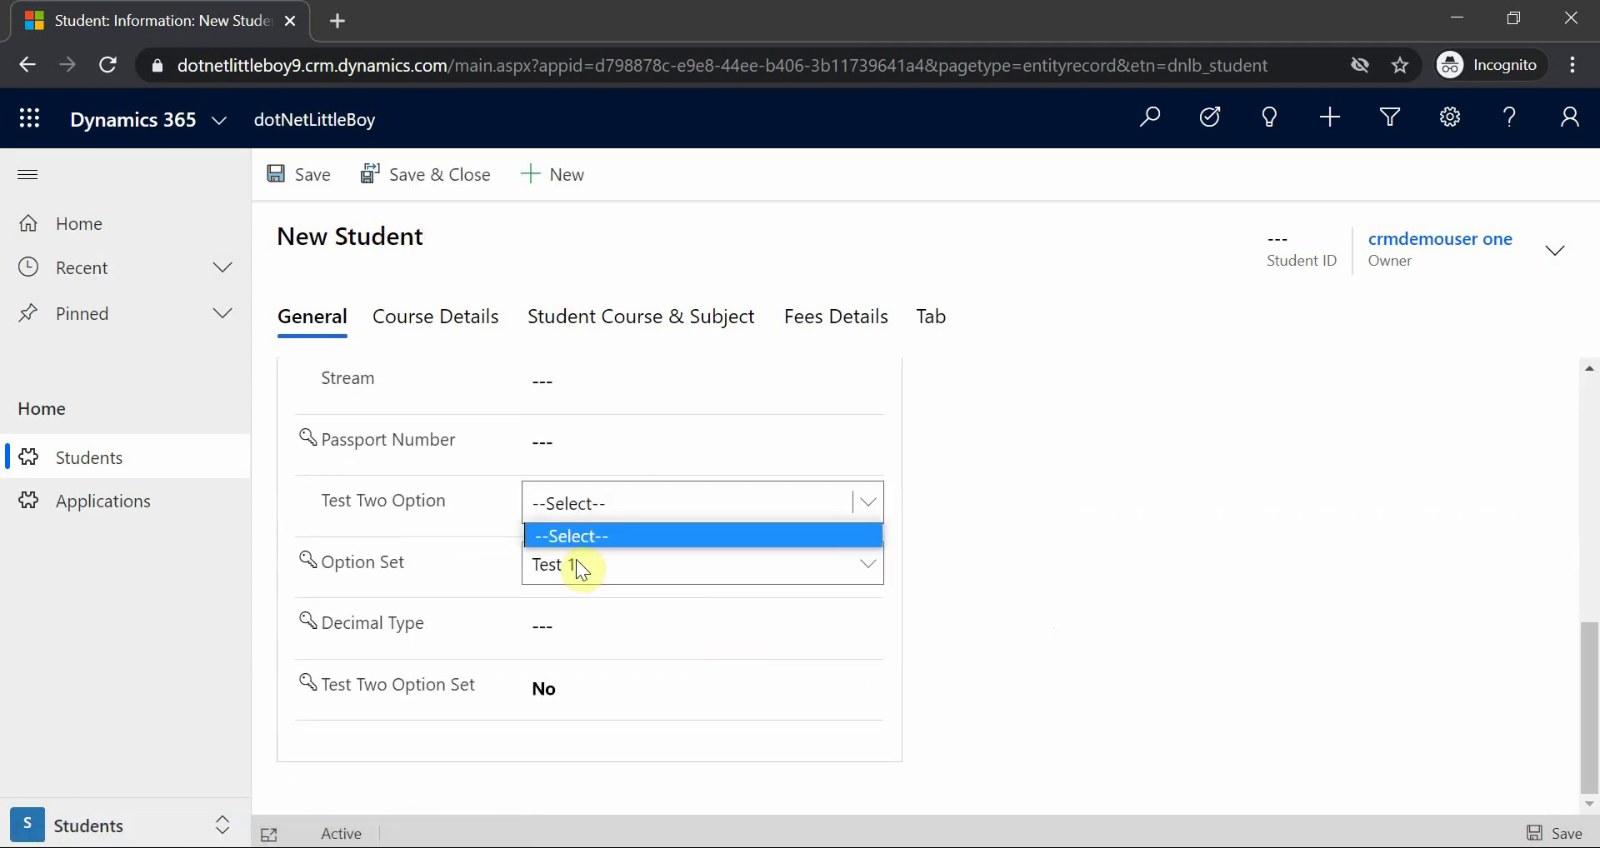
left_click(575, 564)
left_click(567, 646)
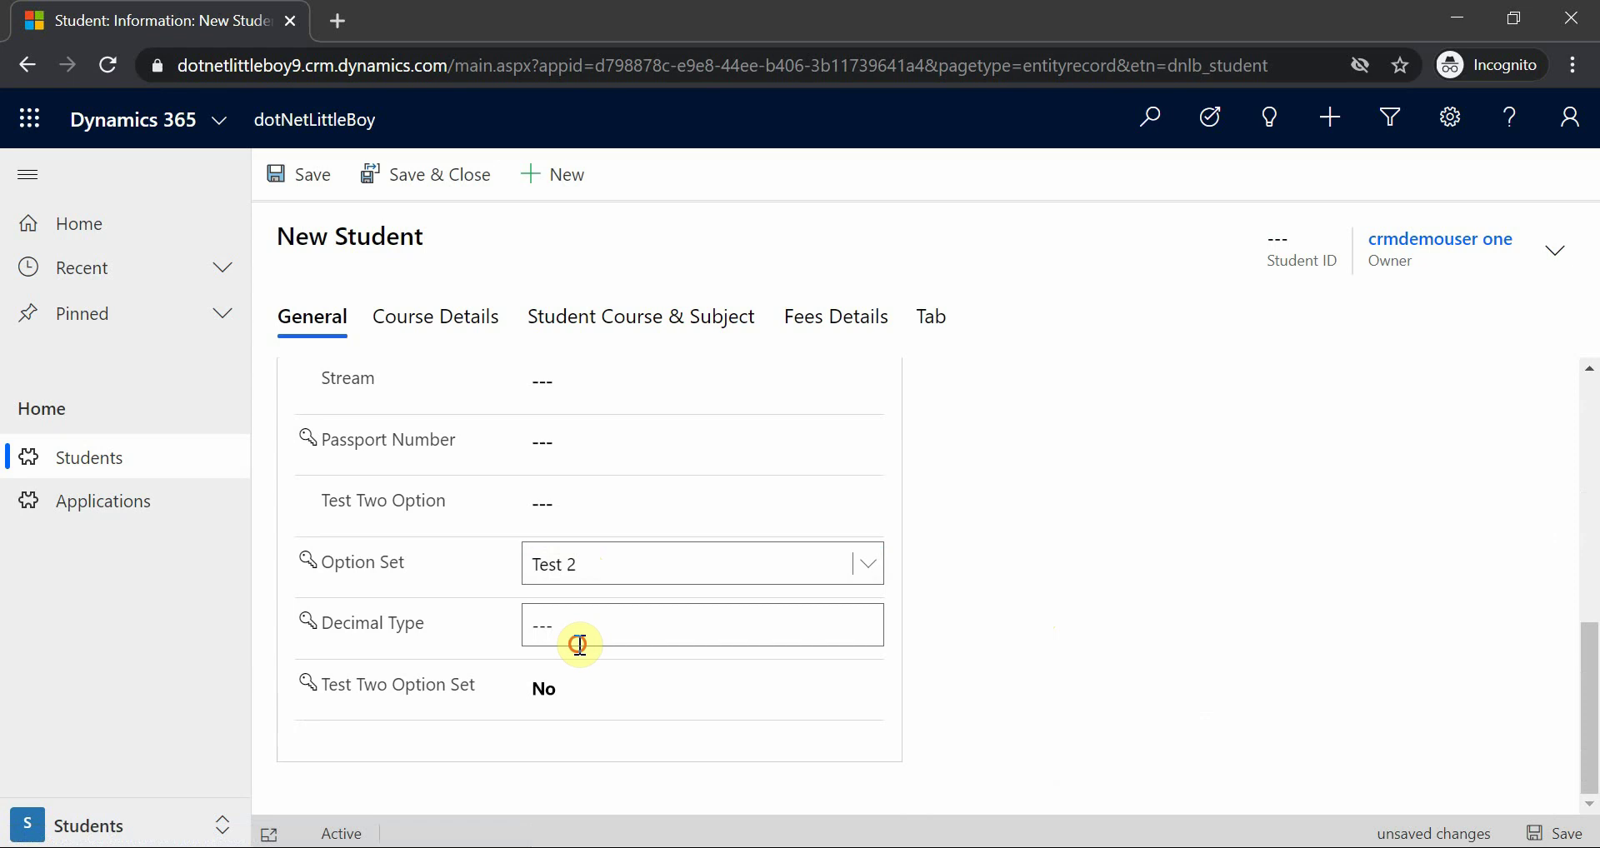
left_click(628, 685)
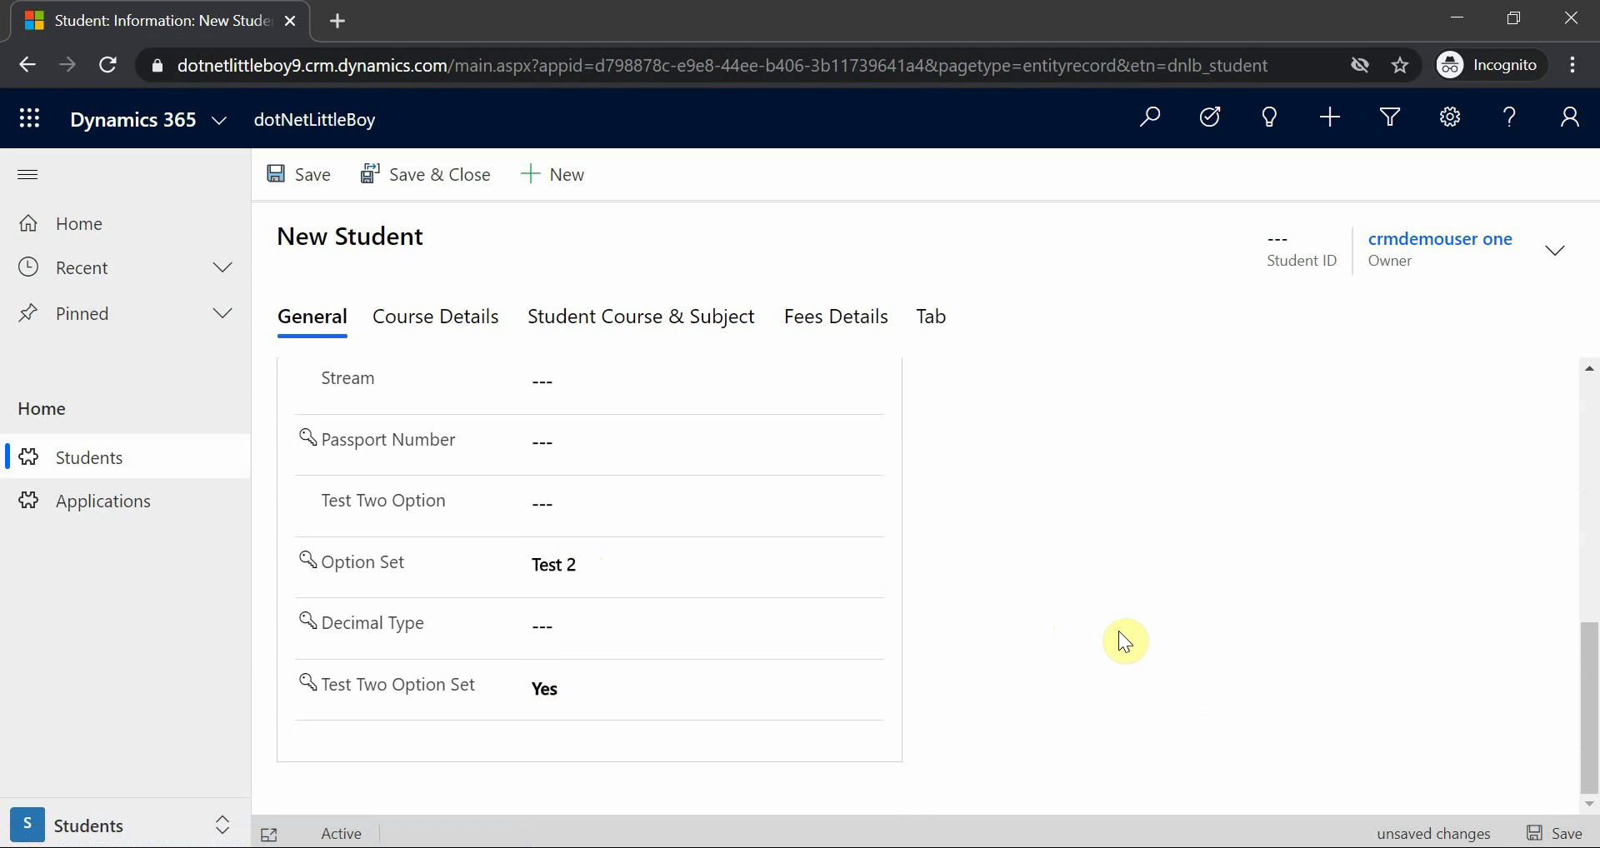